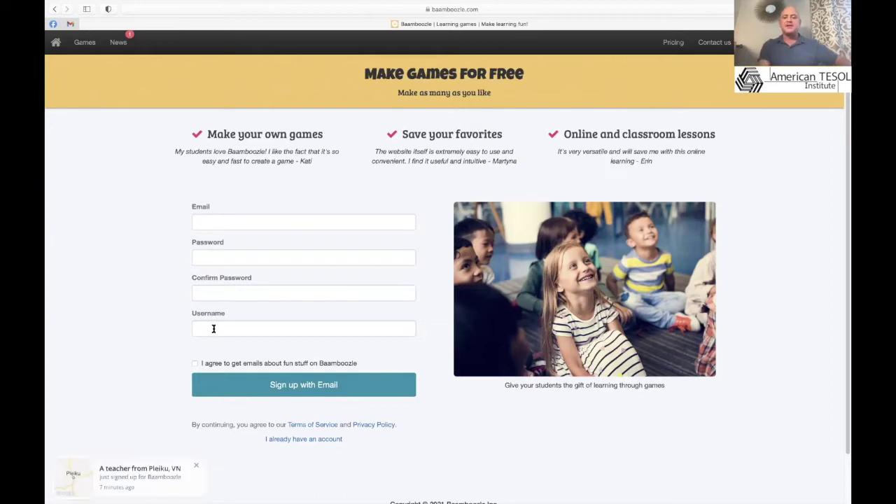
# Step: Open the sign-in page and log in with the saved account's email and password
pyautogui.click(722, 44)
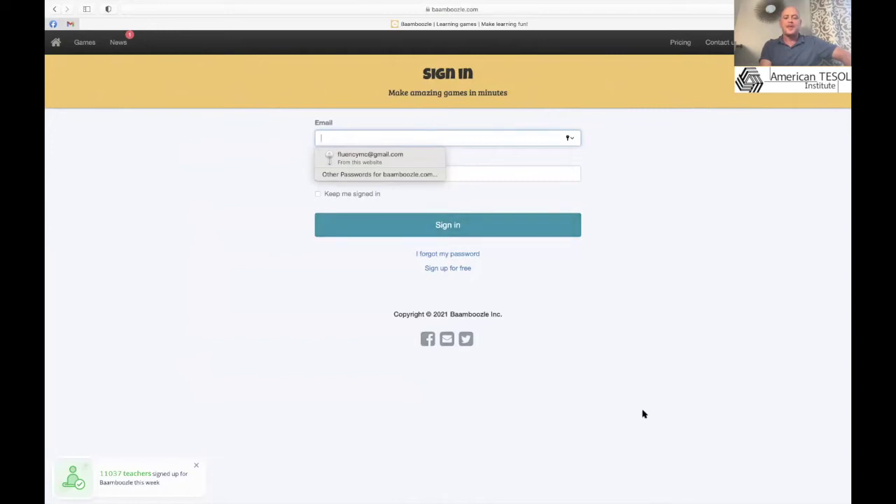
pyautogui.press('Escape')
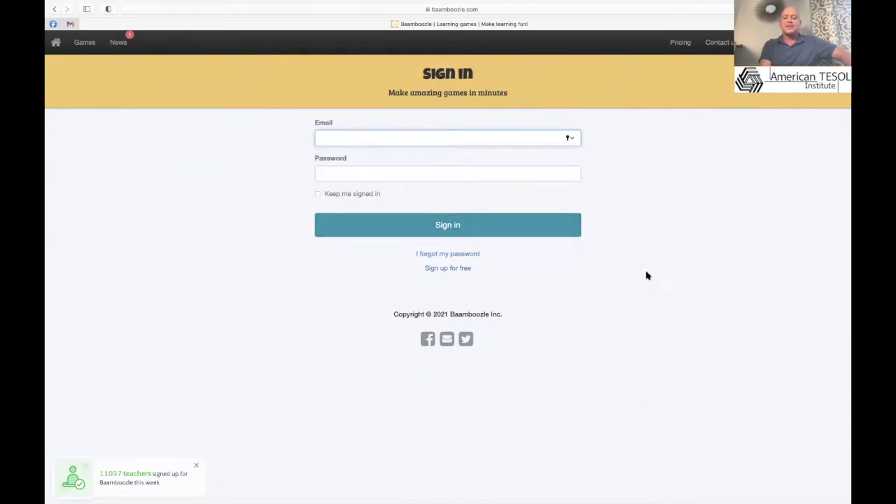
pyautogui.click(392, 138)
pyautogui.click(392, 156)
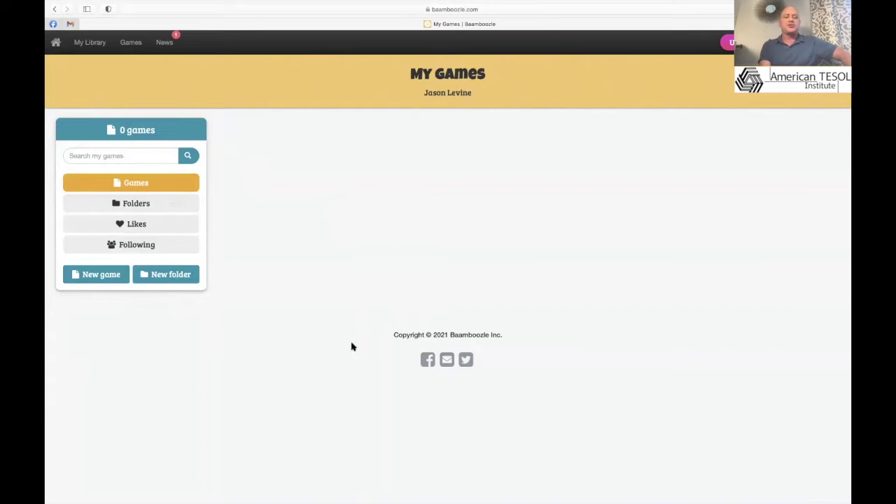
# Step: Open the teacher-made games library from the home page and view the language filter's choices
pyautogui.click(56, 43)
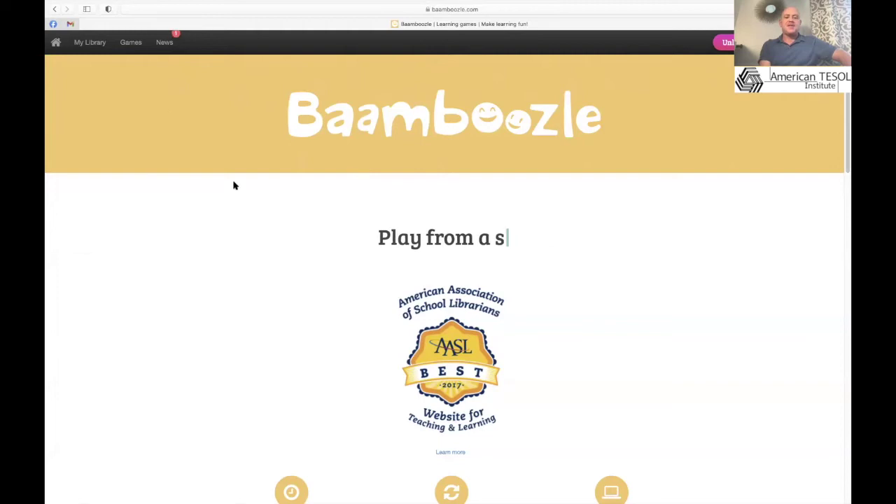
pyautogui.click(131, 42)
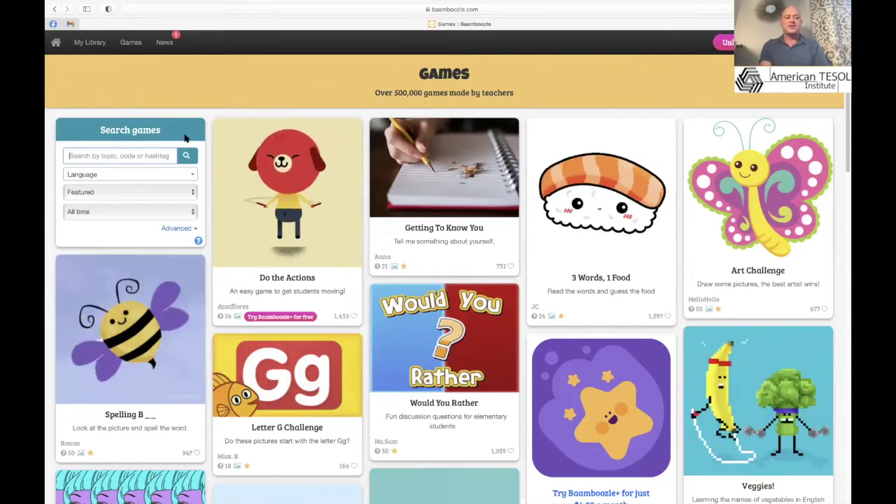
pyautogui.click(161, 176)
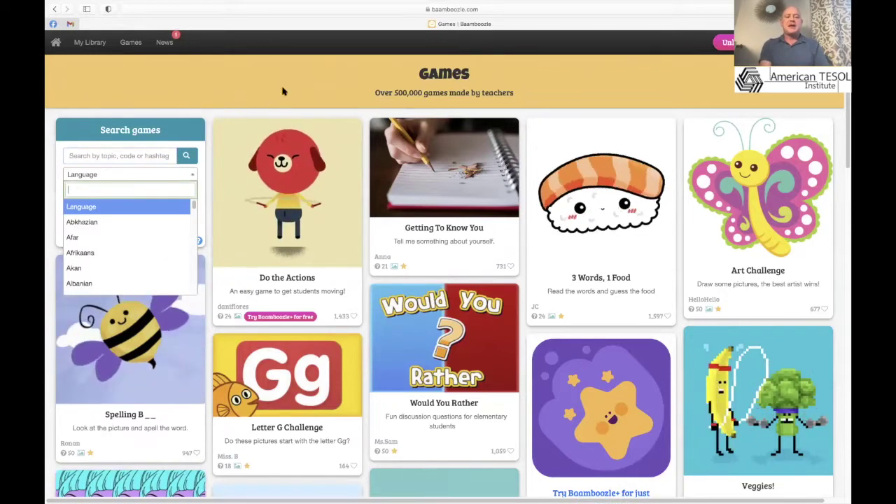
pyautogui.click(310, 76)
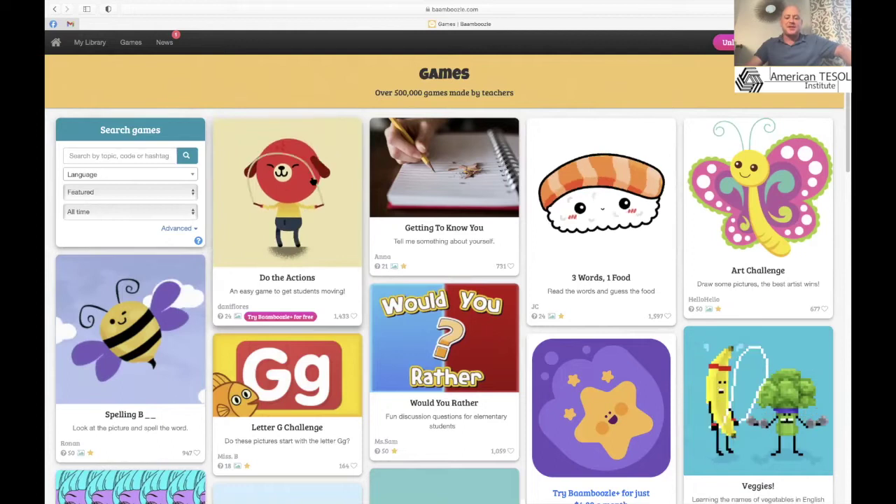
# Step: Look over the featured games and review the sort order and time period options for searching games
pyautogui.scroll(-5, 396, 194)
pyautogui.scroll(-3, 396, 194)
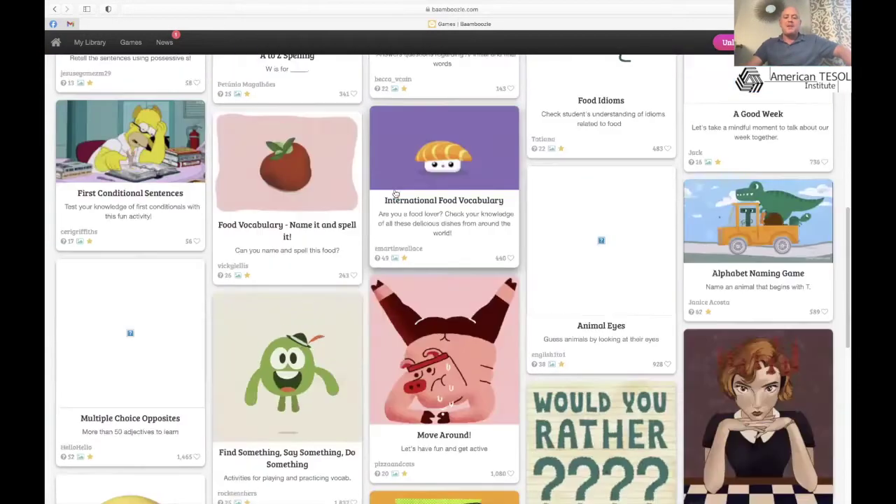
pyautogui.scroll(10, 47, 190)
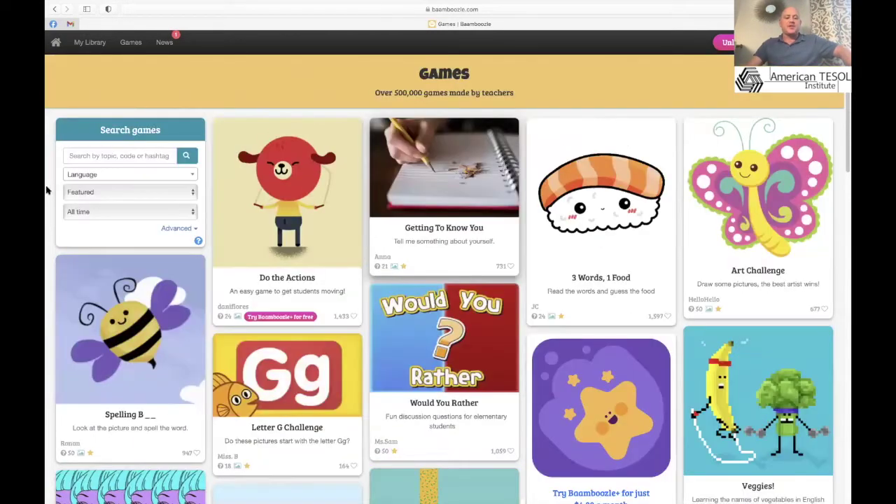
pyautogui.click(116, 177)
pyautogui.click(116, 177)
pyautogui.click(104, 193)
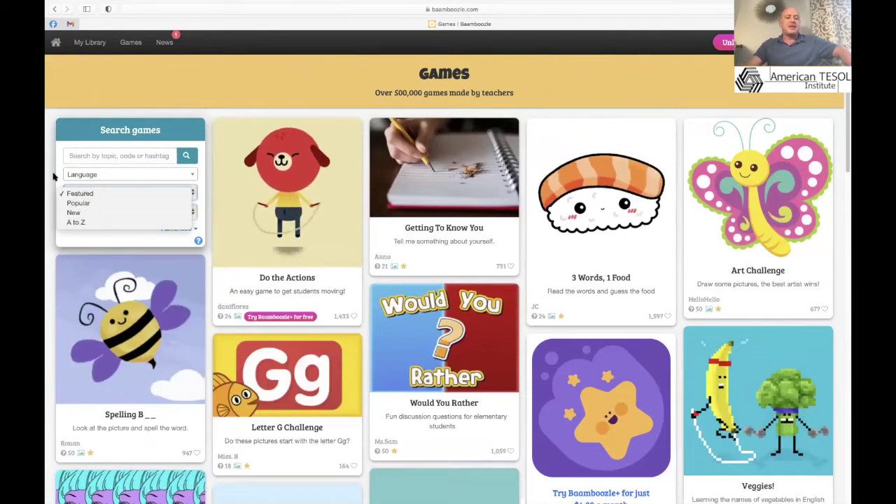
pyautogui.click(58, 173)
pyautogui.click(78, 210)
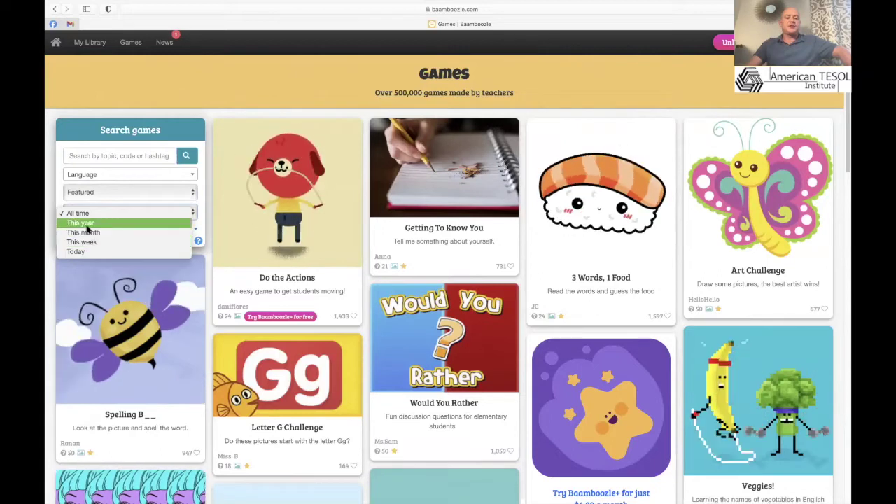
pyautogui.click(225, 84)
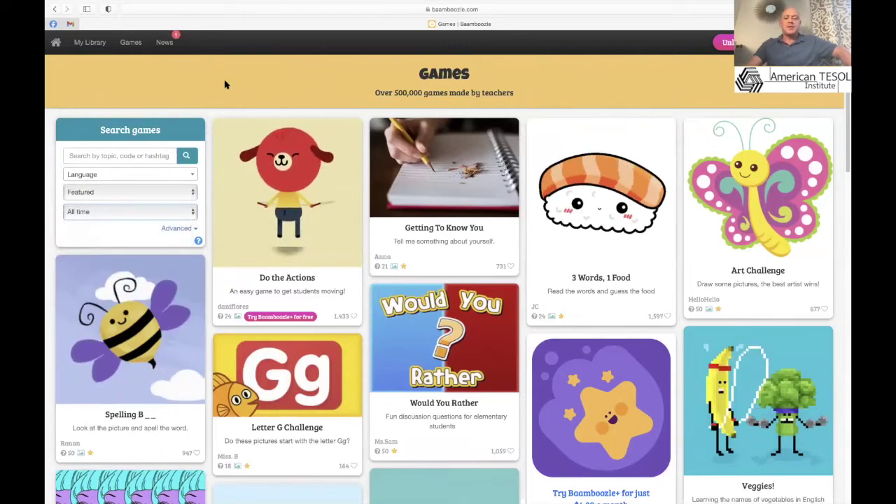
# Step: Browse the featured game cards and examine their titles, descriptions and topics
pyautogui.scroll(-1, 400, 268)
pyautogui.scroll(-3, 402, 271)
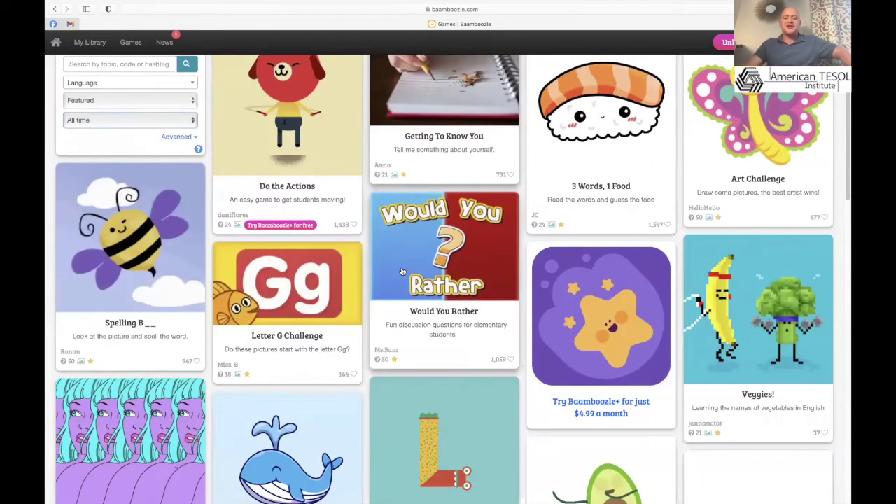
pyautogui.scroll(-6, 403, 272)
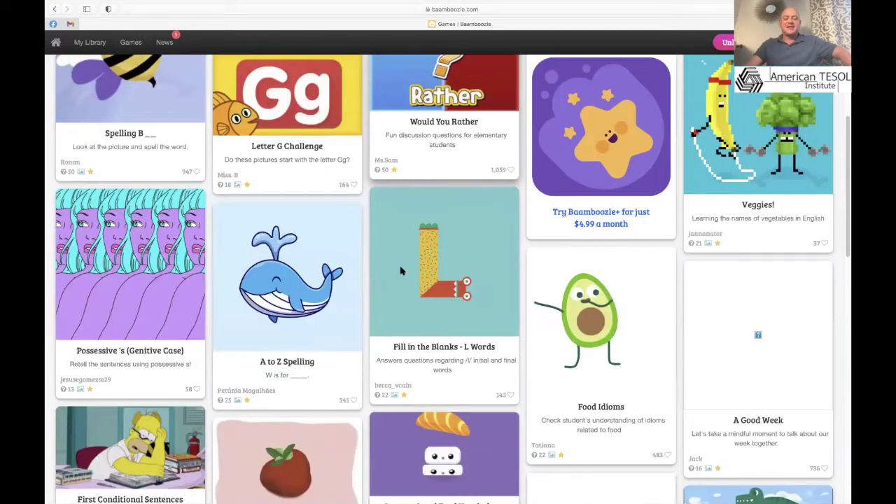
pyautogui.scroll(-4, 403, 272)
pyautogui.scroll(-2, 402, 272)
pyautogui.scroll(8, 401, 272)
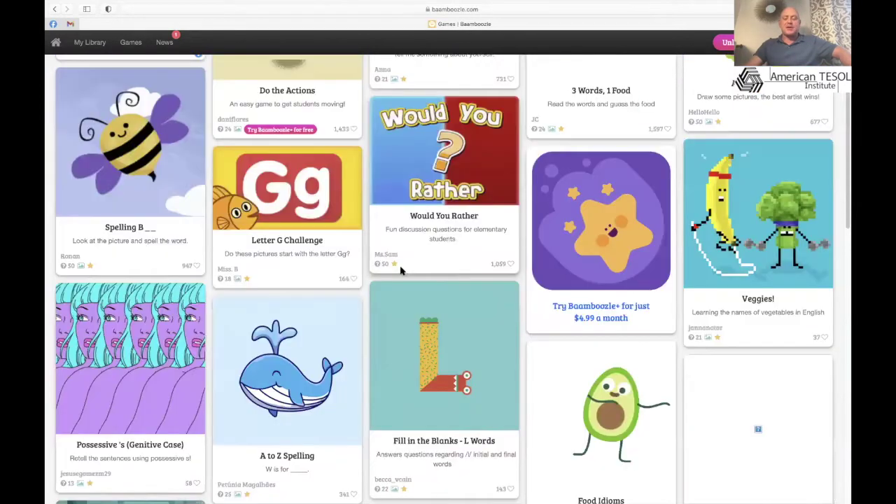
pyautogui.scroll(6, 401, 271)
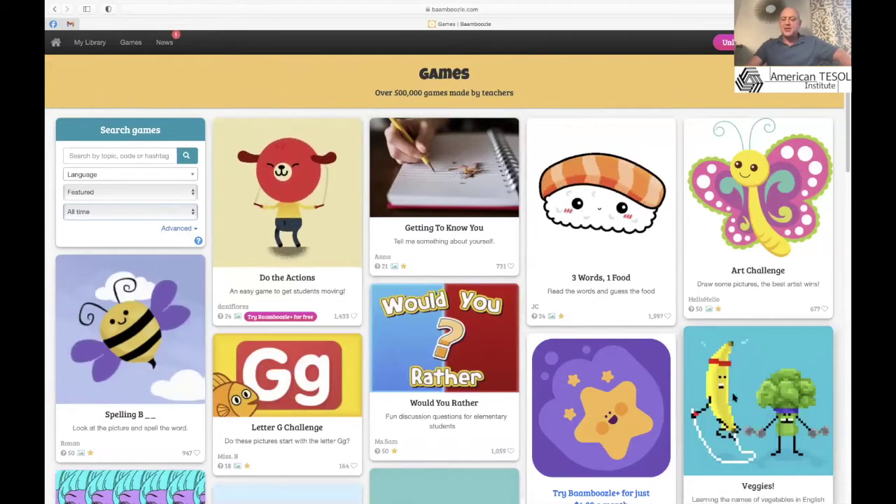
pyautogui.scroll(-1, 579, 369)
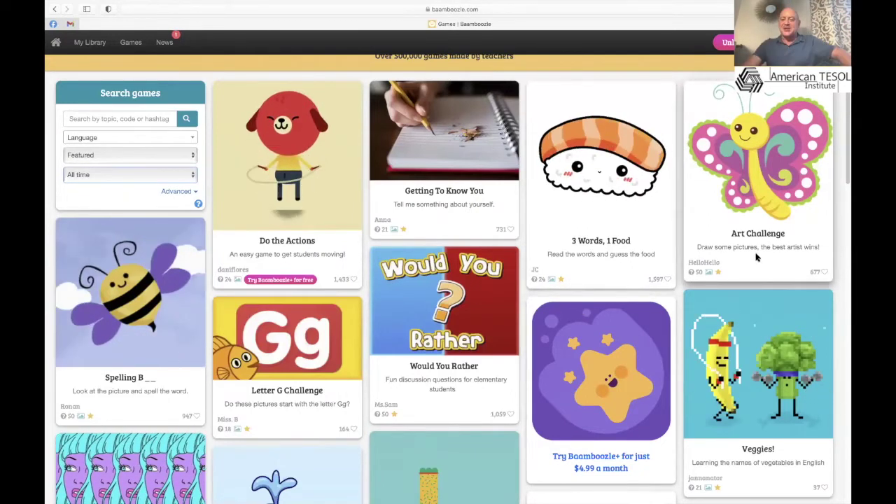
# Step: Preview the Would You Rather game, close it, and open the Possessive 's (Genitive Case) game preview
pyautogui.click(435, 303)
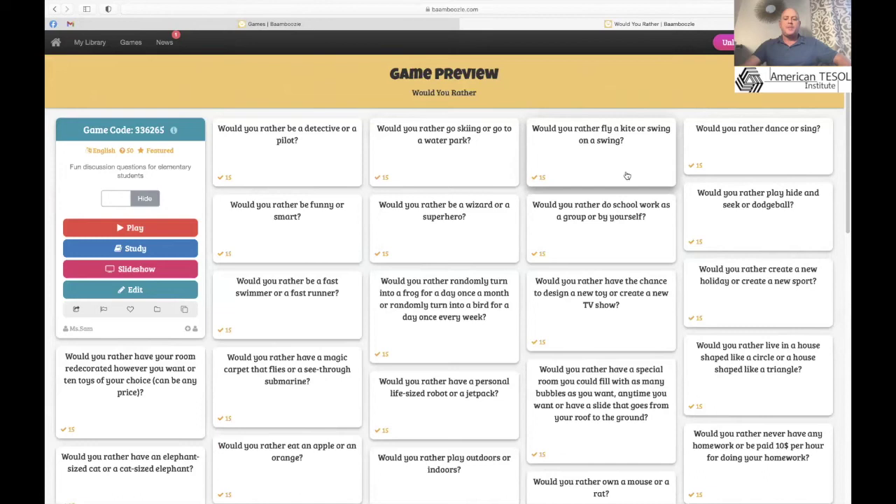
pyautogui.press('super+w')
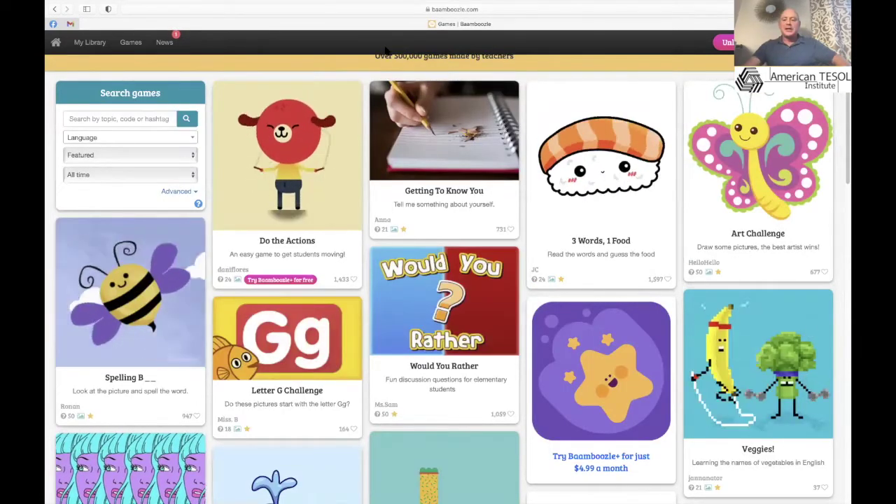
pyautogui.press('super+shift+t')
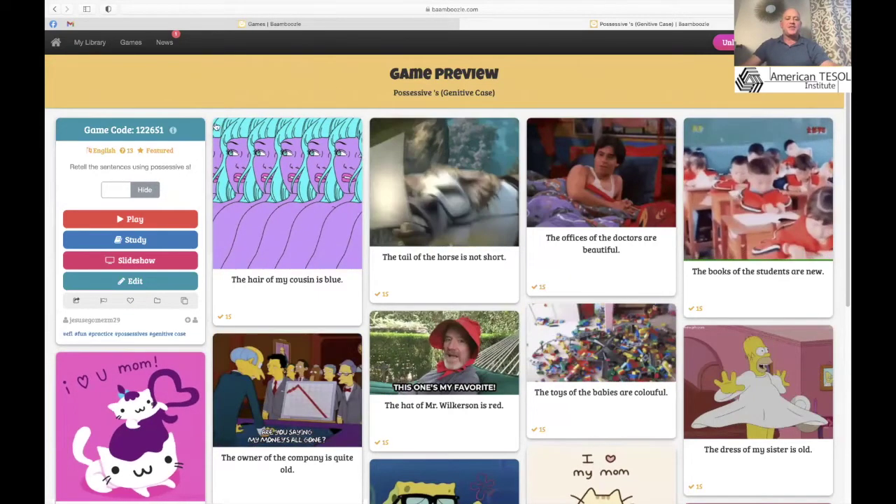
# Step: Show the answers in the Possessive 's (Genitive Case) preview, compare them with the questions, and hide them again
pyautogui.click(144, 190)
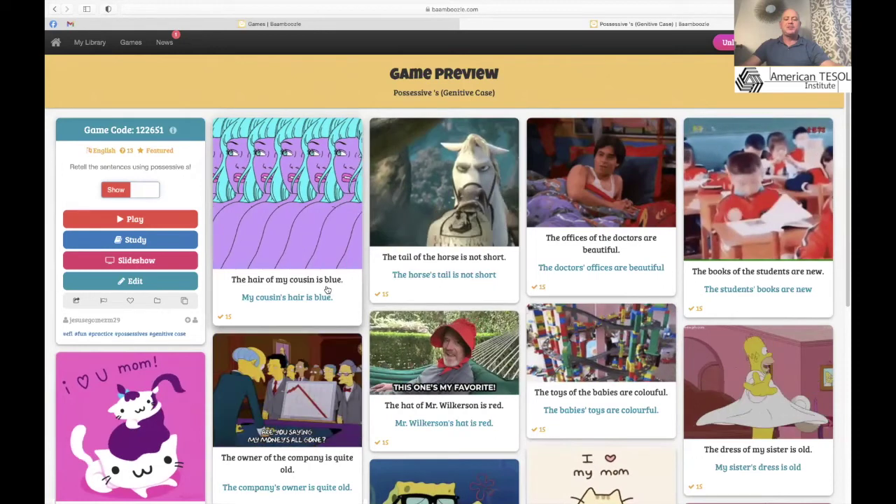
pyautogui.click(120, 192)
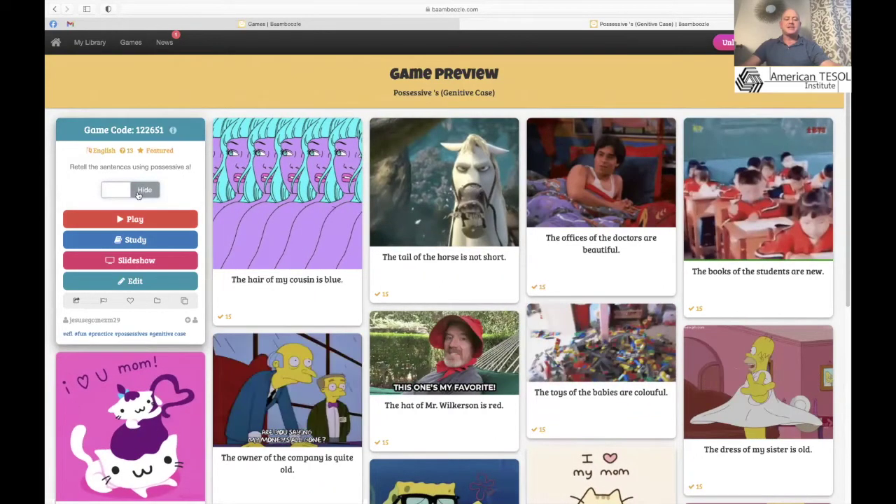
pyautogui.click(139, 194)
pyautogui.scroll(-1, 298, 273)
pyautogui.scroll(1, 299, 277)
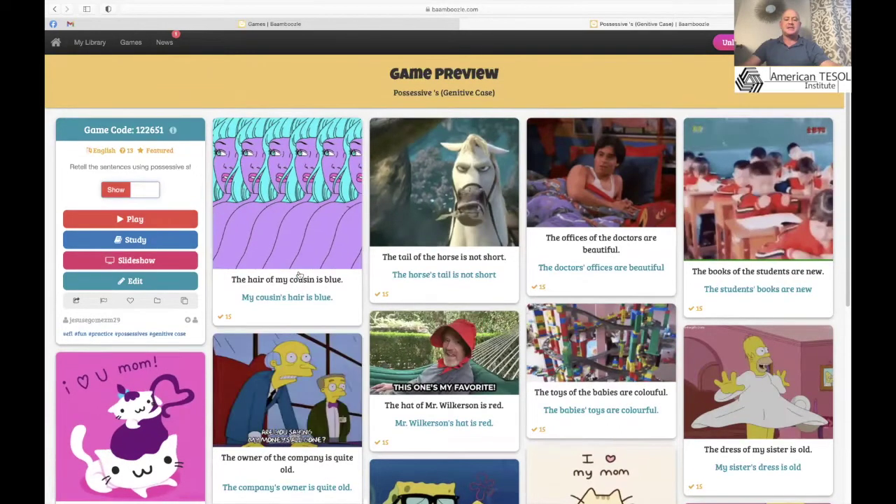
pyautogui.click(117, 191)
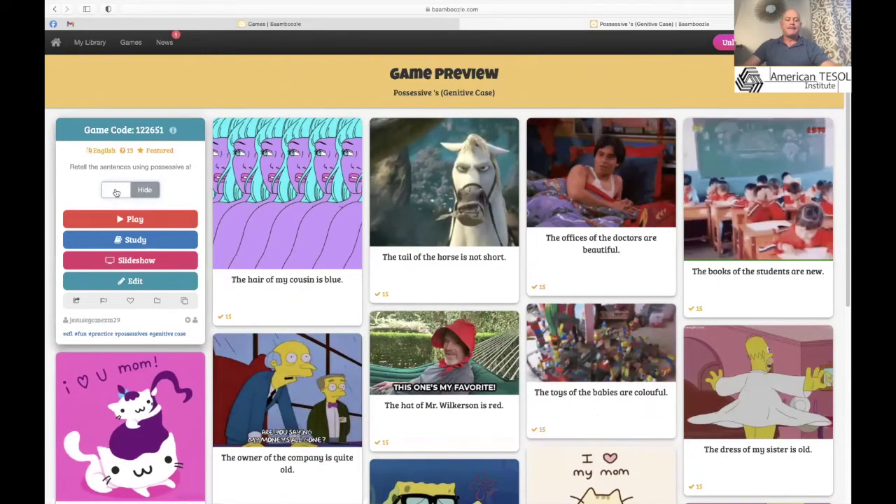
# Step: Try the game's study mode by revealing the answers for the students' books, Pam's subject and cousin's hair cards, and return to the preview
pyautogui.click(131, 241)
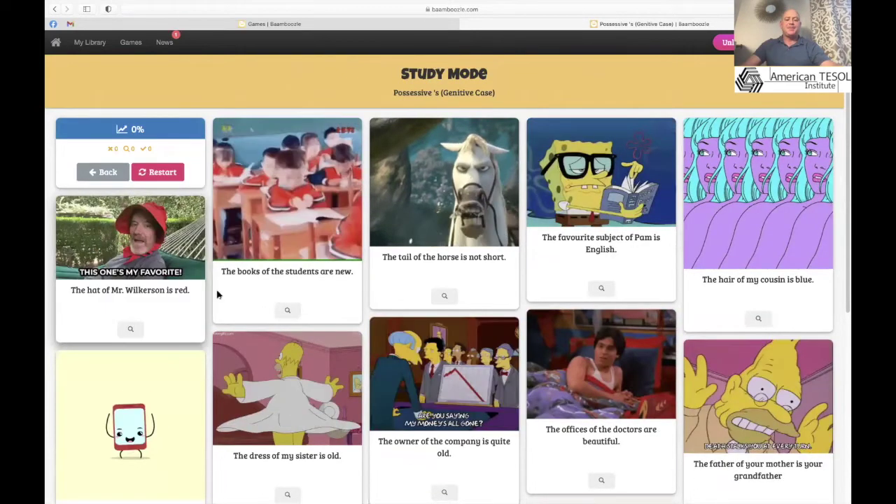
pyautogui.click(286, 312)
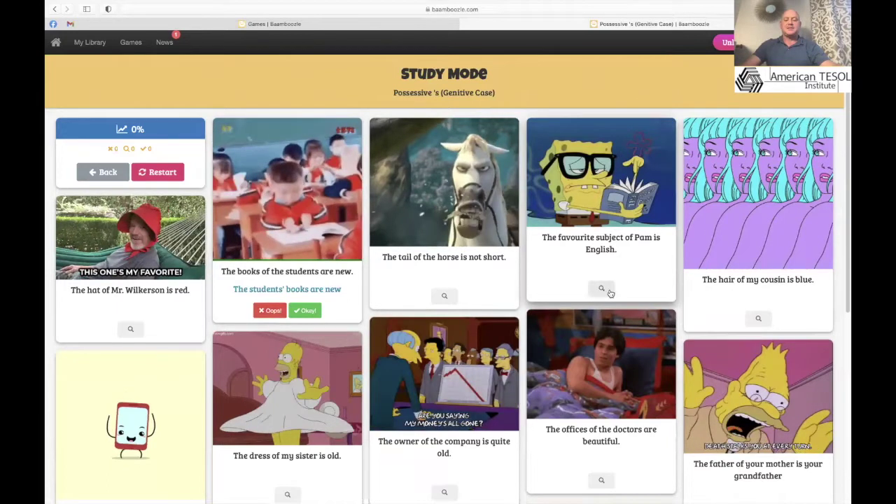
pyautogui.click(601, 290)
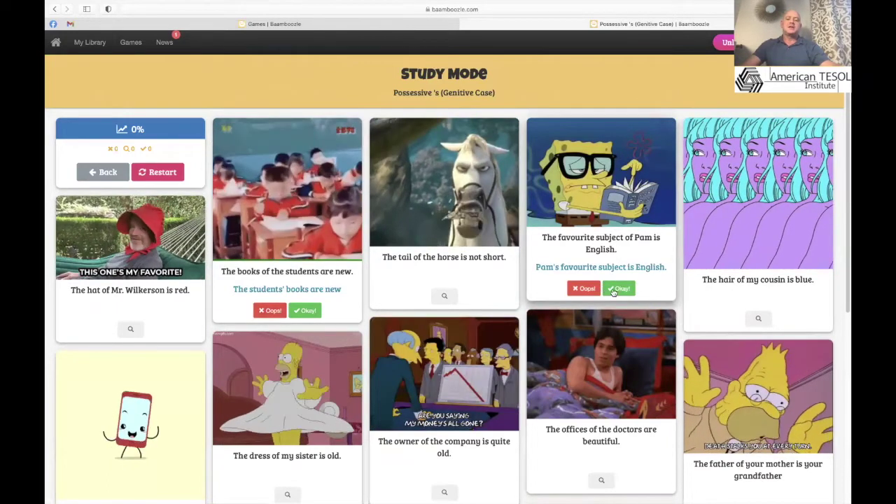
pyautogui.click(759, 320)
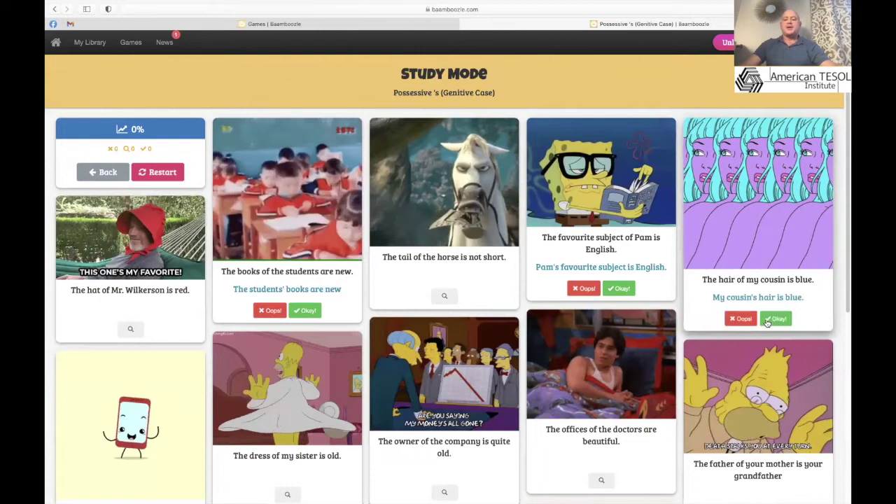
pyautogui.click(92, 168)
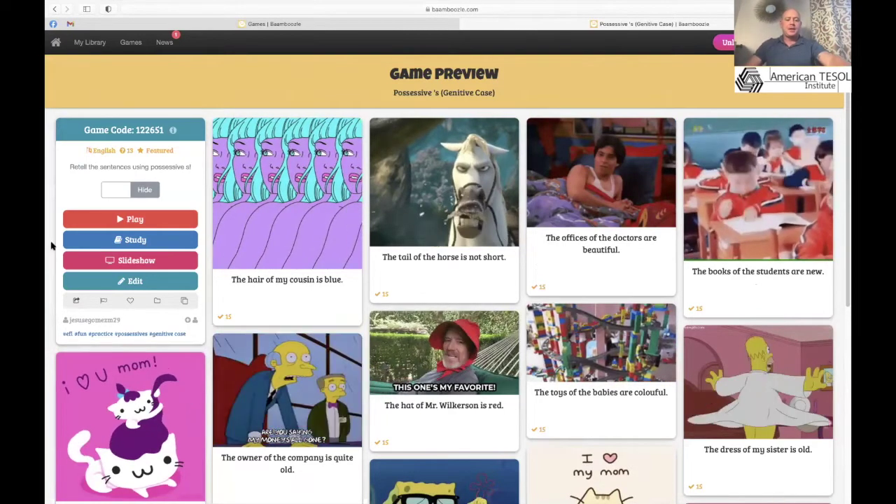
# Step: View the game as a slideshow up to the horse's tail slide and reveal that slide's answer
pyautogui.click(140, 260)
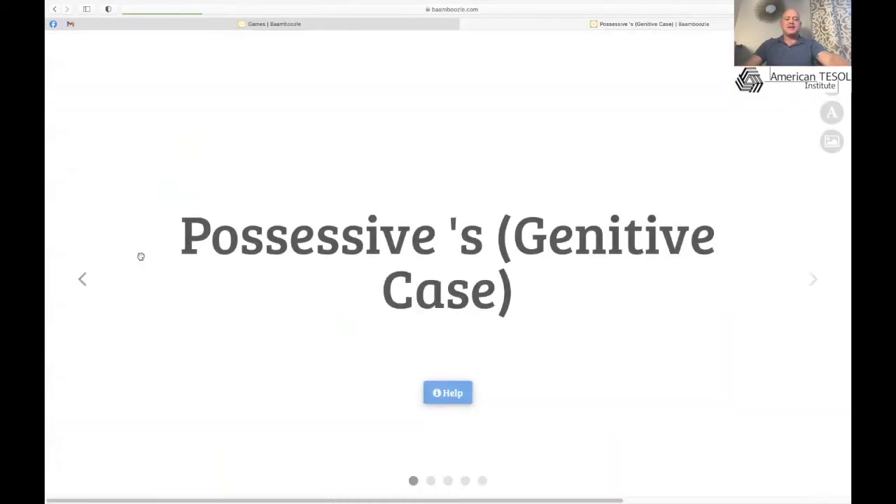
pyautogui.click(821, 279)
pyautogui.click(822, 279)
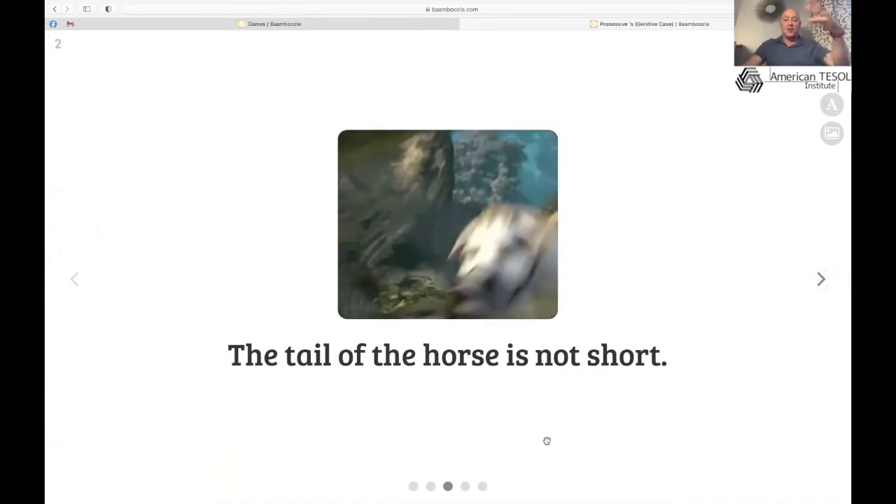
pyautogui.click(481, 410)
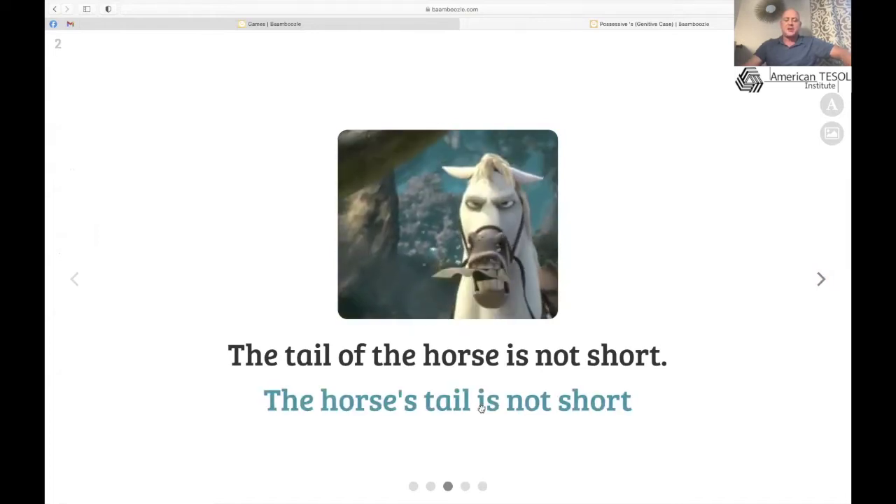
# Step: Leave the slideshow, return to the Would You Rather game preview, and show its answers
pyautogui.click(54, 9)
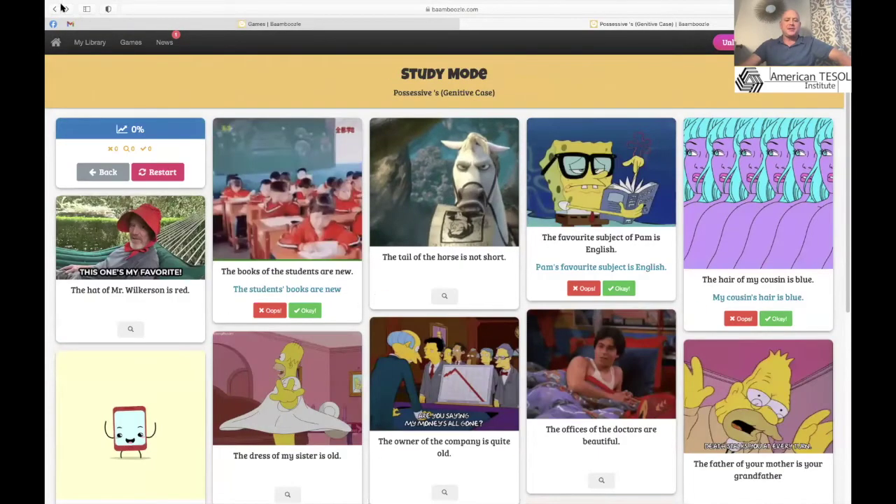
pyautogui.click(63, 8)
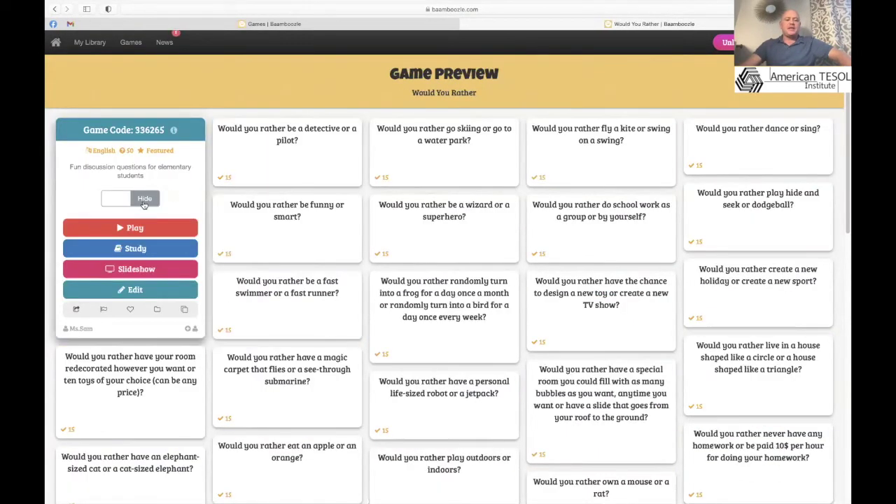
pyautogui.click(144, 201)
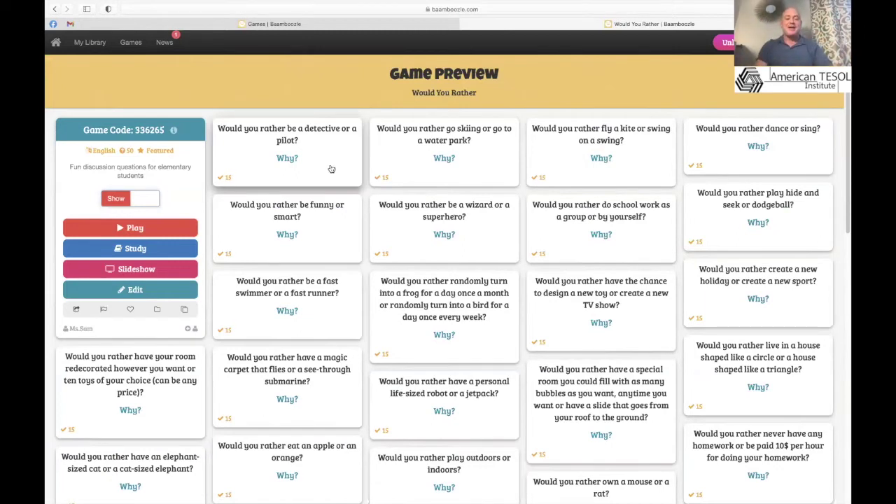
# Step: View the Would You Rather game as a slideshow up to the kite-or-swing question, return to its preview, and hide the answers
pyautogui.click(105, 269)
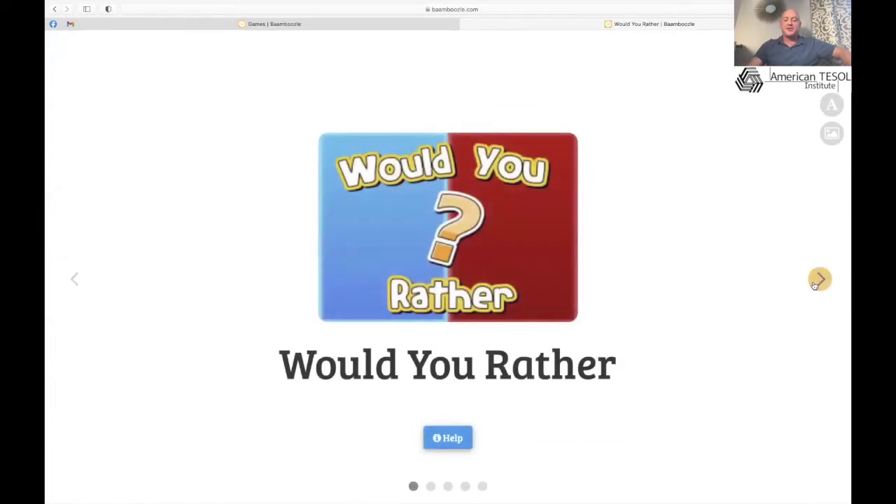
pyautogui.click(815, 284)
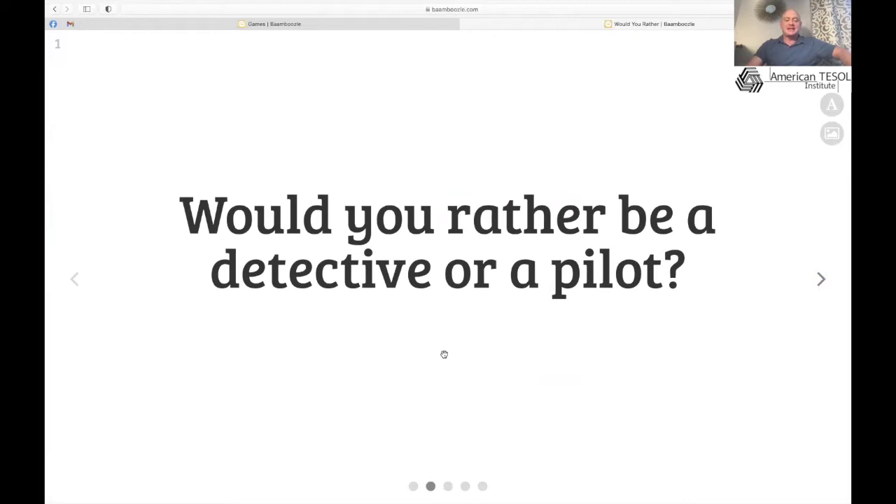
pyautogui.click(820, 280)
pyautogui.click(820, 280)
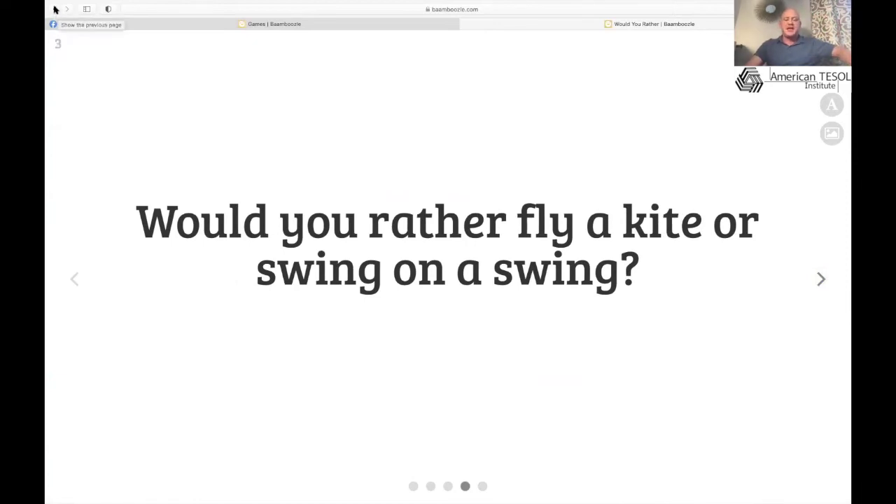
pyautogui.click(55, 9)
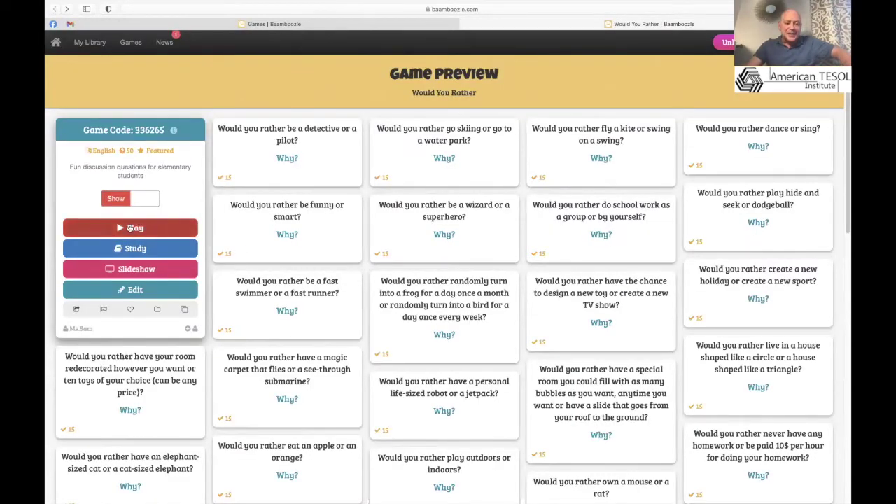
pyautogui.click(140, 199)
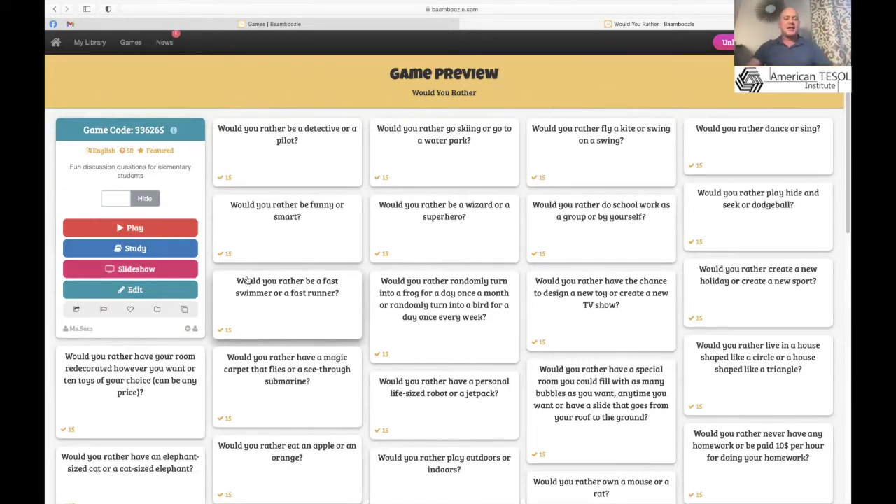
# Step: Close the Would You Rather preview and open the Letter G Challenge game from the games library
pyautogui.click(55, 10)
pyautogui.click(55, 9)
pyautogui.click(465, 24)
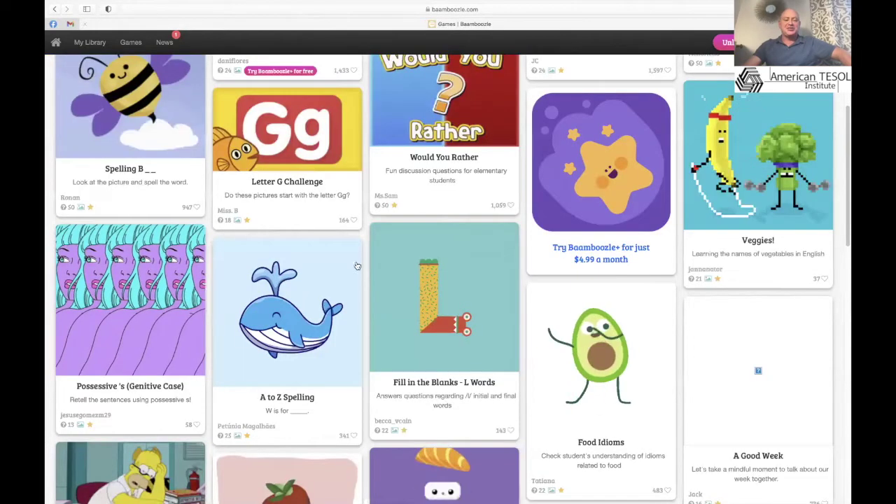
pyautogui.scroll(2, 325, 254)
pyautogui.scroll(2, 318, 329)
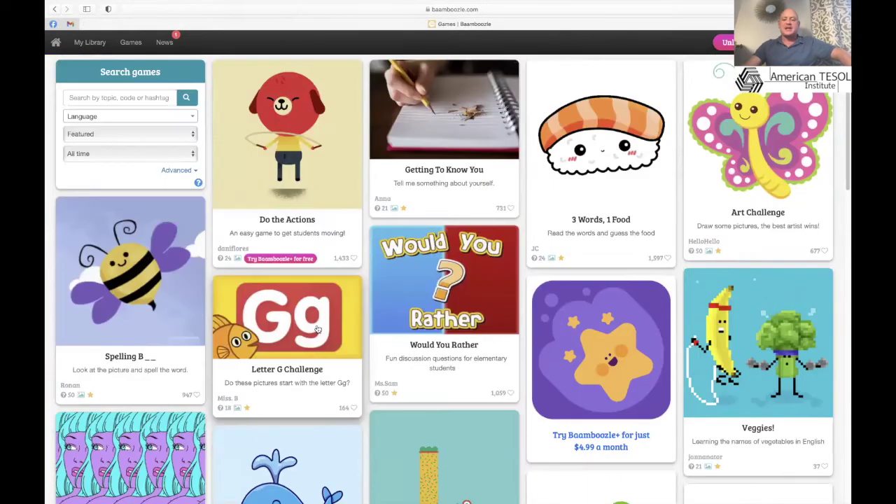
pyautogui.click(306, 317)
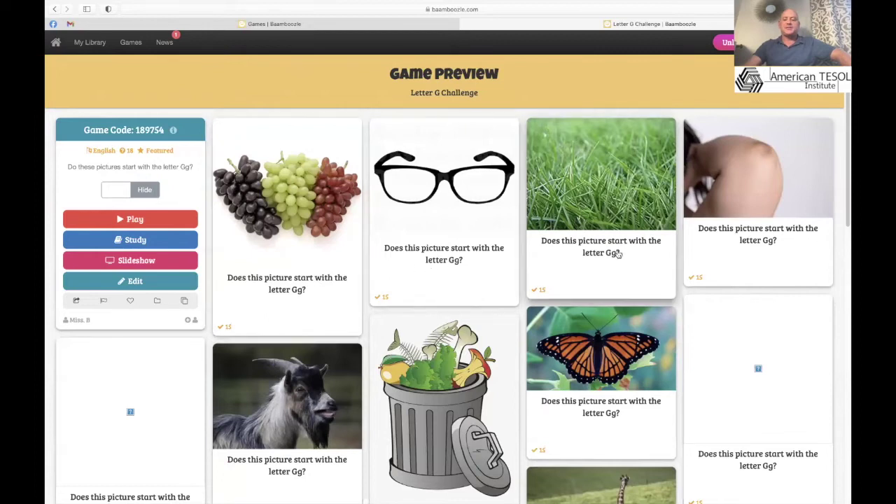
# Step: Try the Letter G Challenge study mode, show the answers in its preview, and close the preview
pyautogui.click(137, 241)
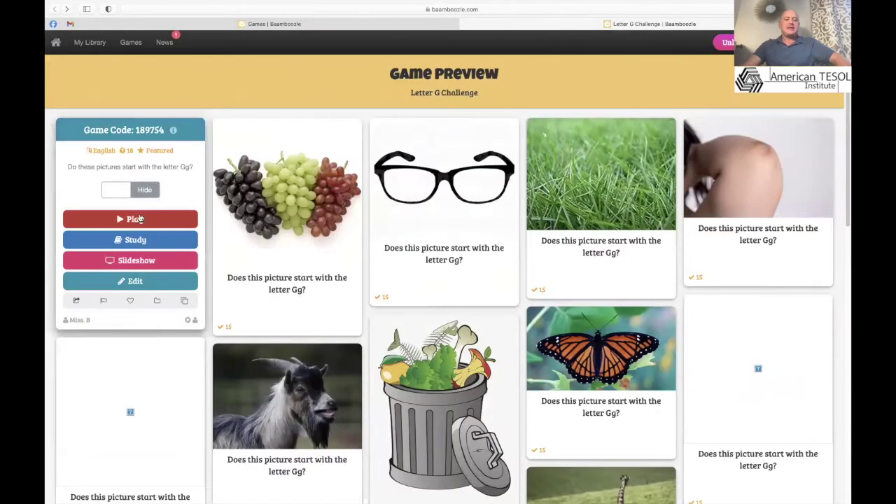
pyautogui.click(142, 193)
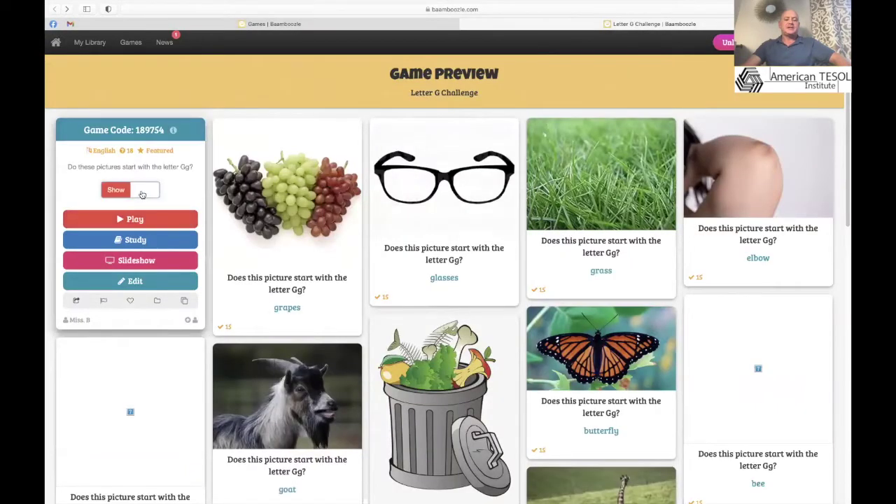
pyautogui.press('super+w')
# Step: Preview the Do the Actions game and return to the games library
pyautogui.click(290, 190)
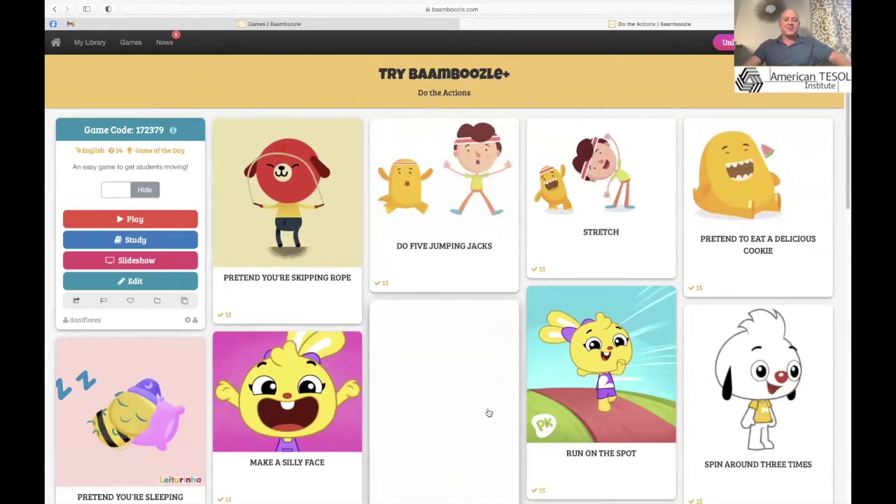
pyautogui.press('super+w')
# Step: Browse further through the games library, open the 3 Words, 1 Food preview, and show its answers
pyautogui.scroll(-2, 567, 305)
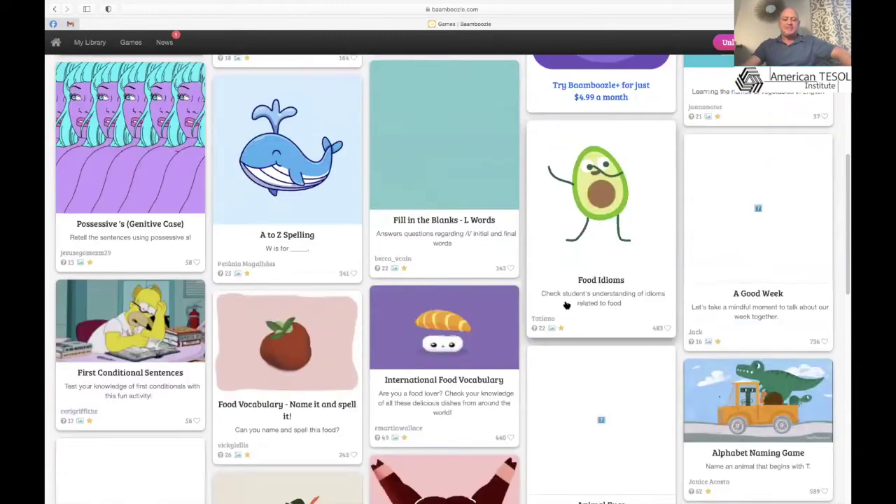
pyautogui.scroll(-10, 567, 303)
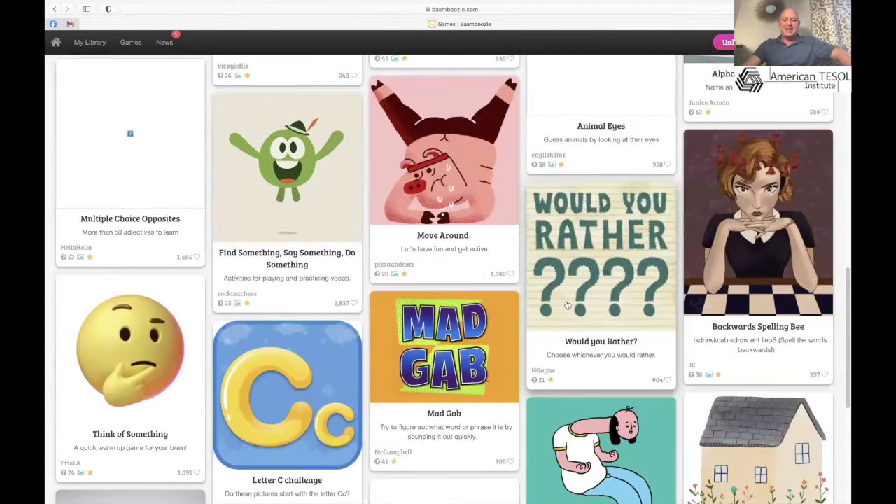
pyautogui.scroll(-6, 568, 305)
pyautogui.click(56, 9)
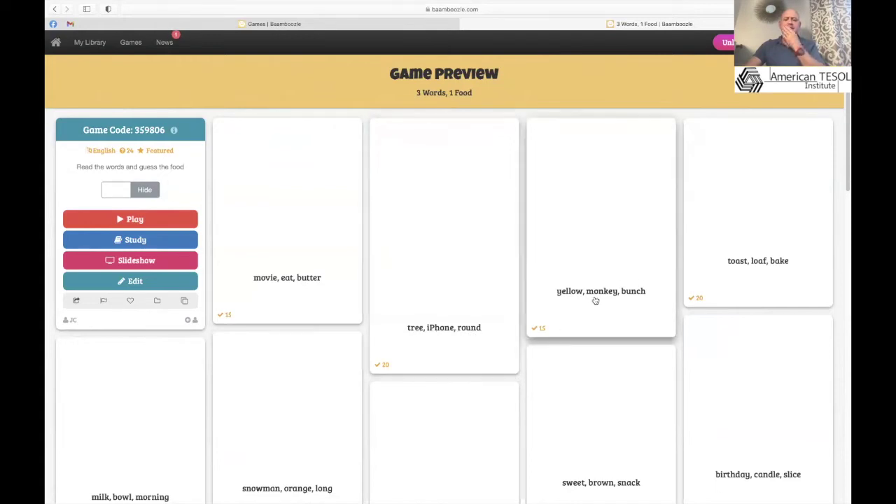
pyautogui.click(146, 190)
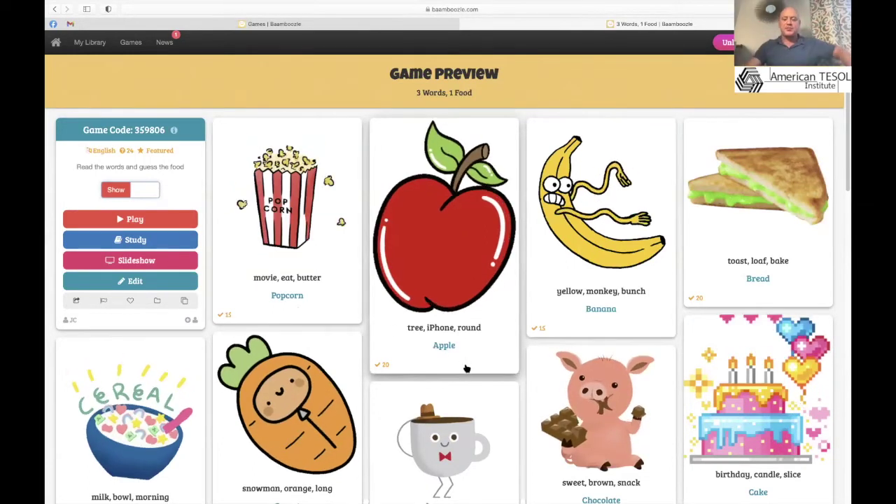
# Step: Open the play setup for 3 Words, 1 Food and set the number of teams to 3
pyautogui.click(136, 225)
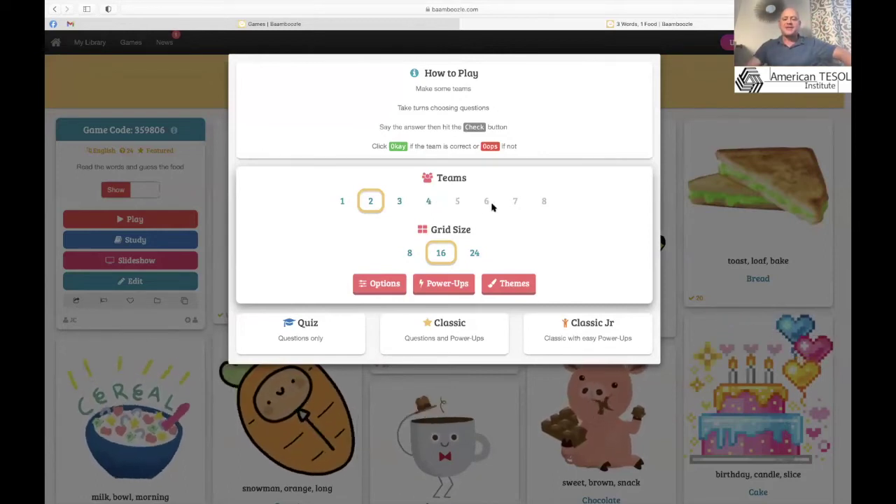
pyautogui.click(399, 202)
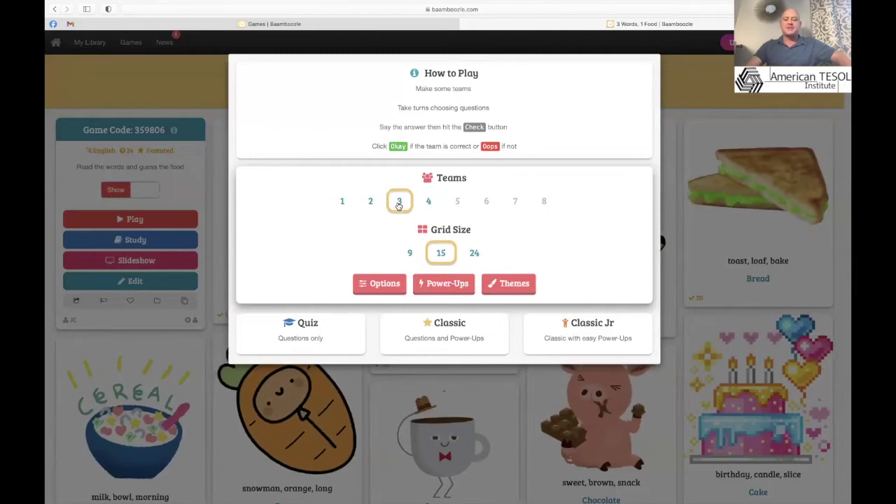
# Step: Examine the available power-ups and themes in the game setup, and collapse the themes list
pyautogui.click(433, 287)
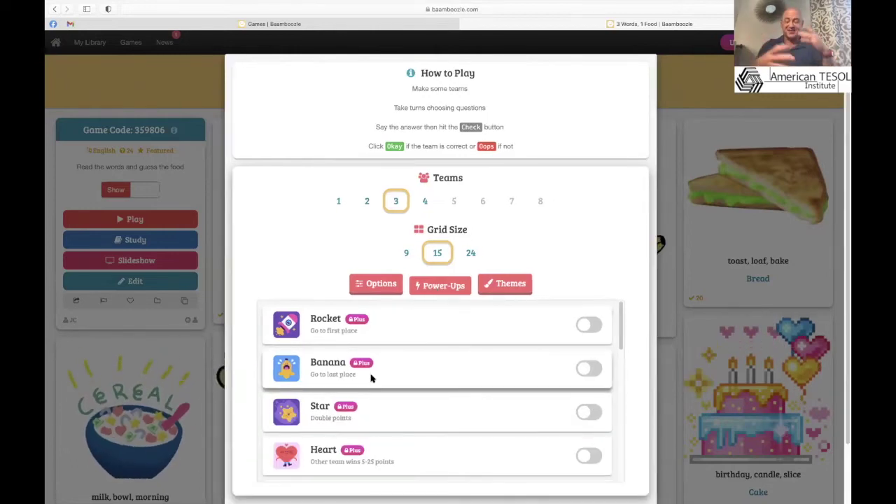
pyautogui.click(430, 289)
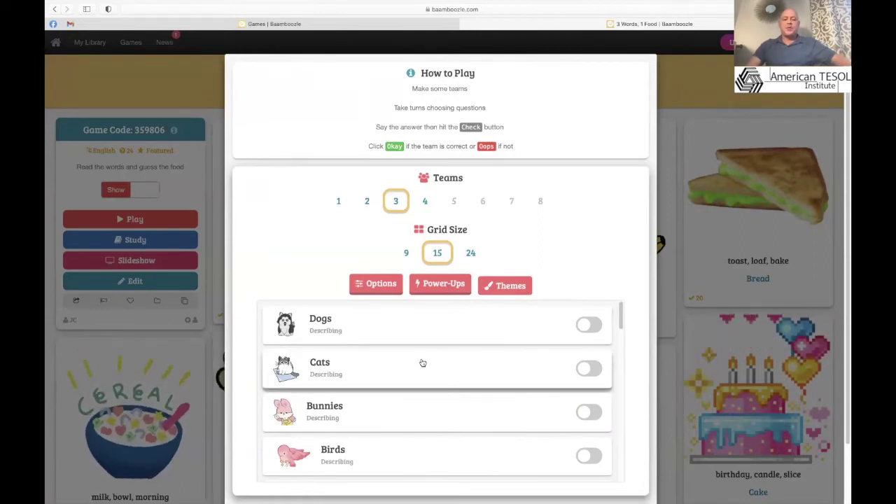
pyautogui.scroll(-5, 404, 363)
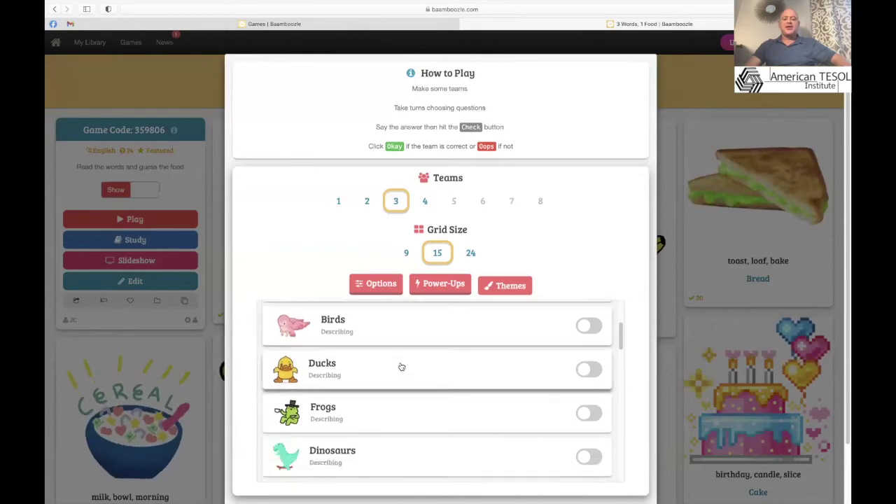
pyautogui.scroll(-3, 399, 368)
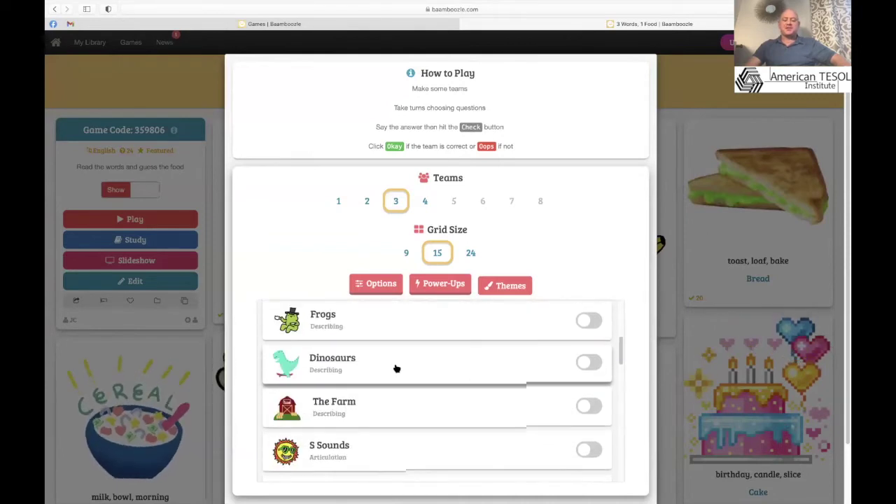
pyautogui.scroll(8, 396, 368)
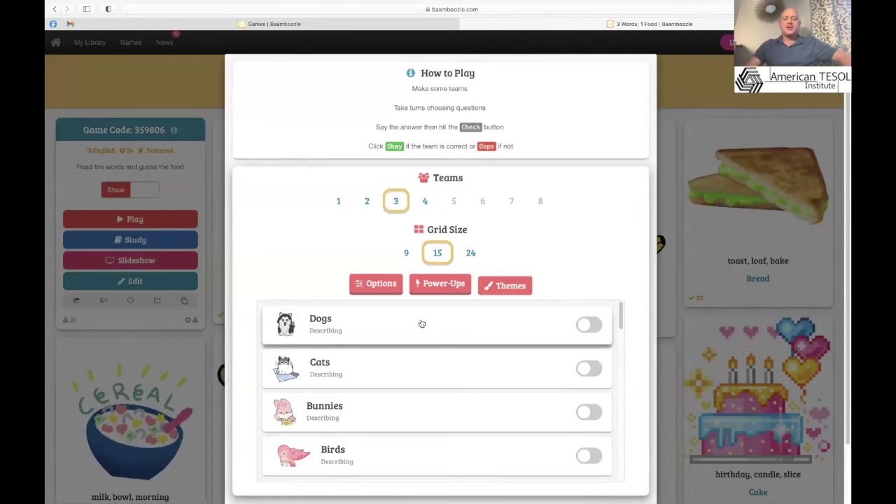
pyautogui.scroll(-5, 391, 343)
pyautogui.scroll(-5, 391, 343)
pyautogui.scroll(-2, 647, 406)
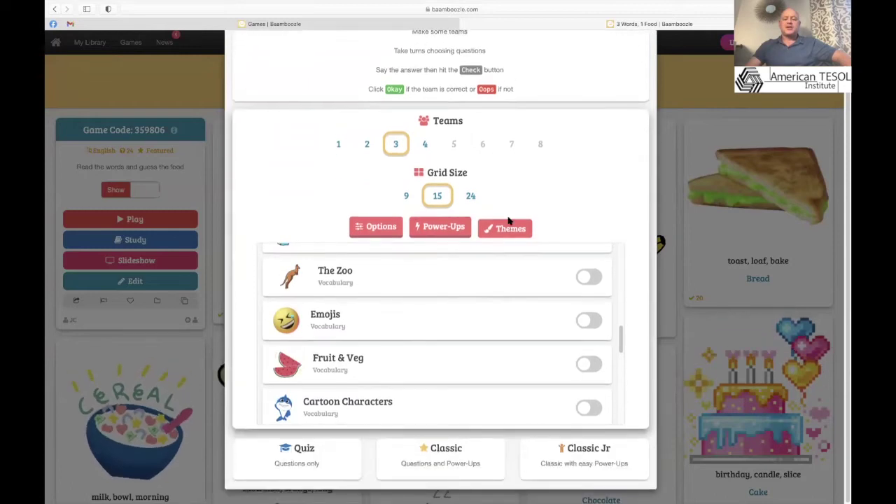
pyautogui.click(509, 219)
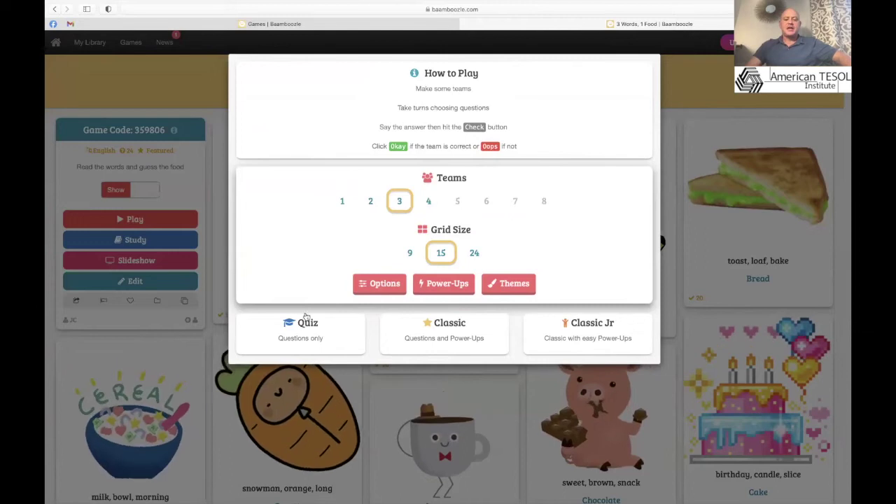
# Step: Start the game in Classic mode, play tile 1 for Team 1, and accept its power-up
pyautogui.click(439, 339)
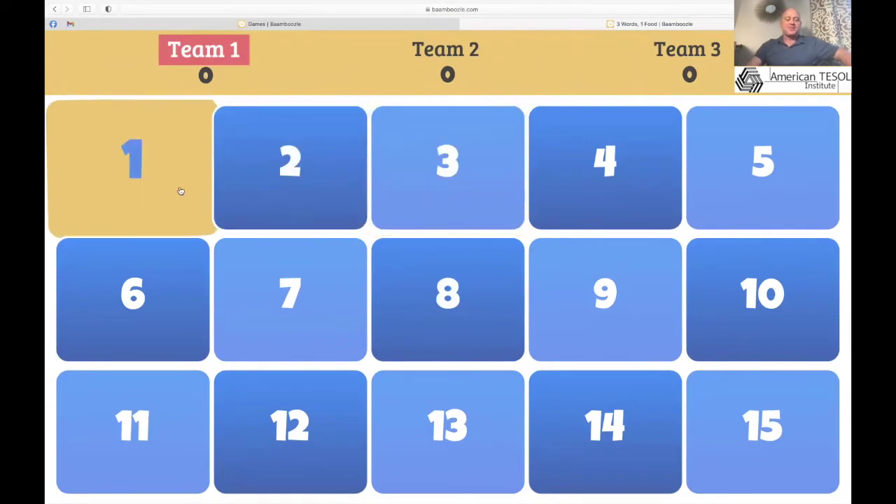
pyautogui.click(157, 177)
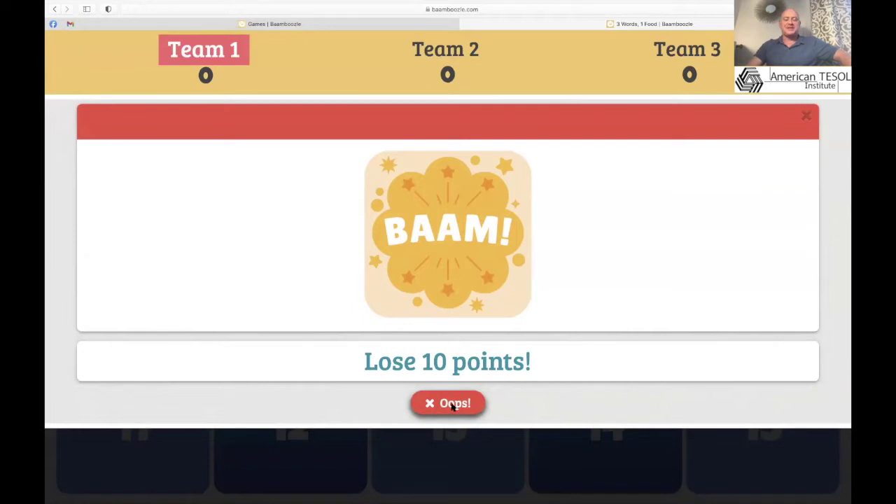
pyautogui.click(453, 405)
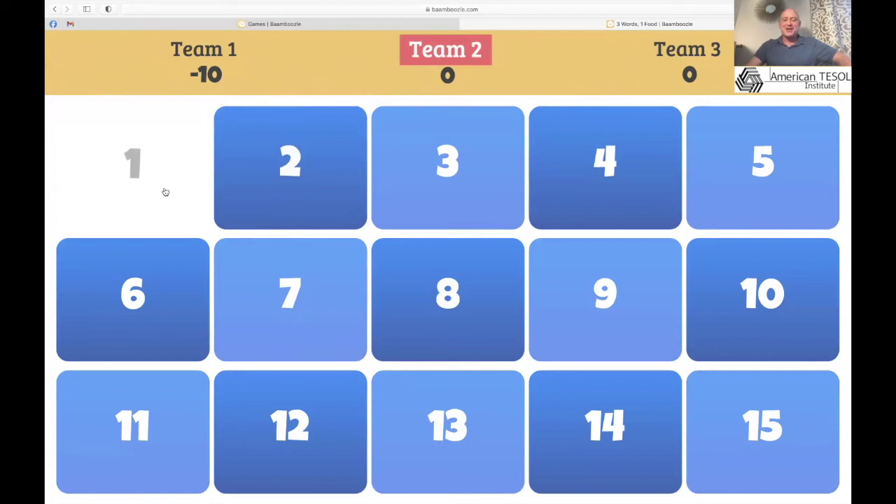
# Step: Play tile 8 for Team 2, check the answer to "tree, iPhone, round", and mark it correct
pyautogui.click(441, 299)
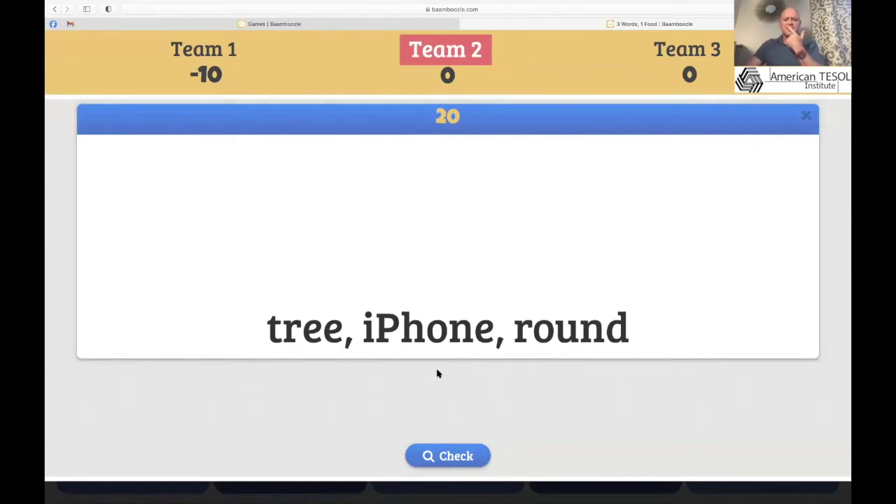
pyautogui.click(443, 452)
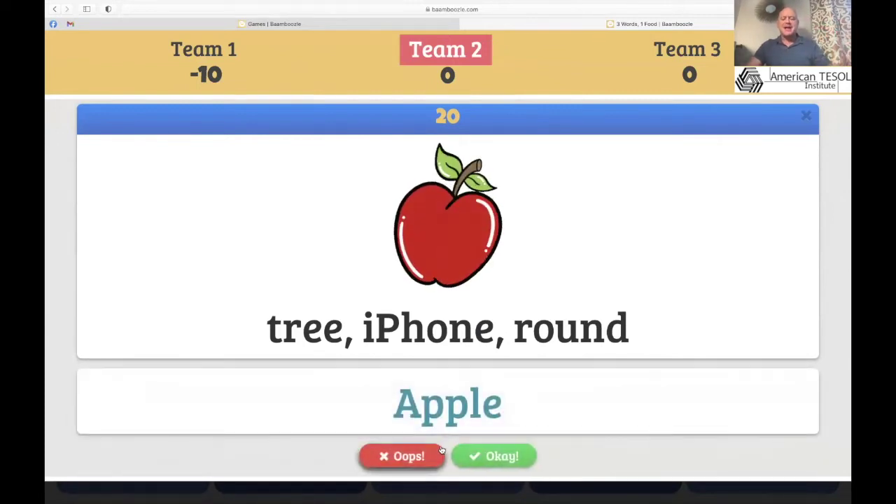
pyautogui.click(488, 456)
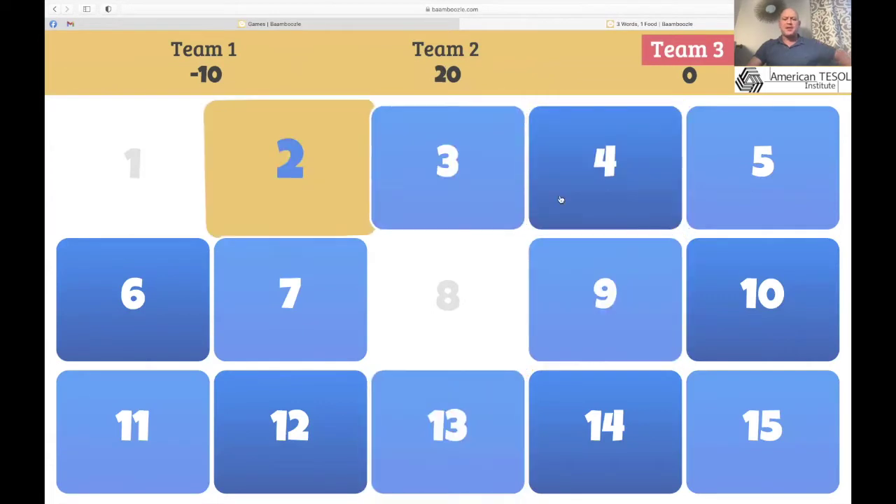
# Step: Play tile 10 for Team 3, taking 15 points from Team 2, and tile 9 for Team 1, deducting 10 points from Team 3
pyautogui.click(714, 305)
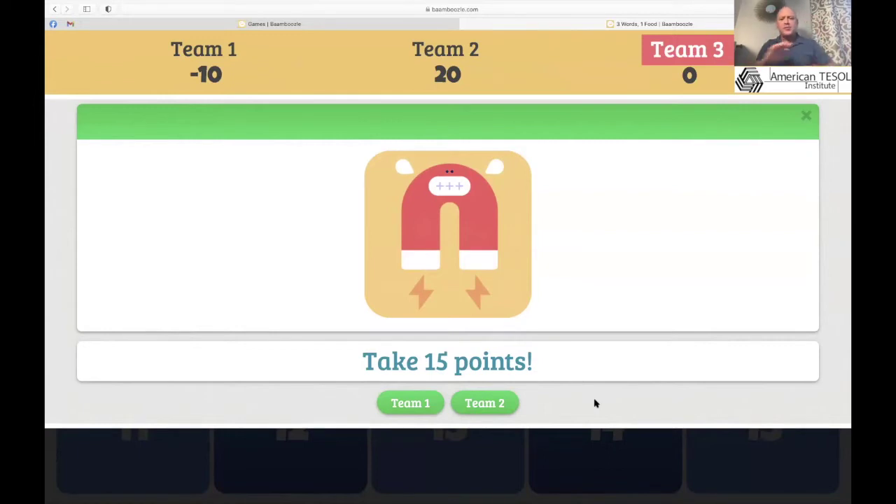
pyautogui.click(484, 405)
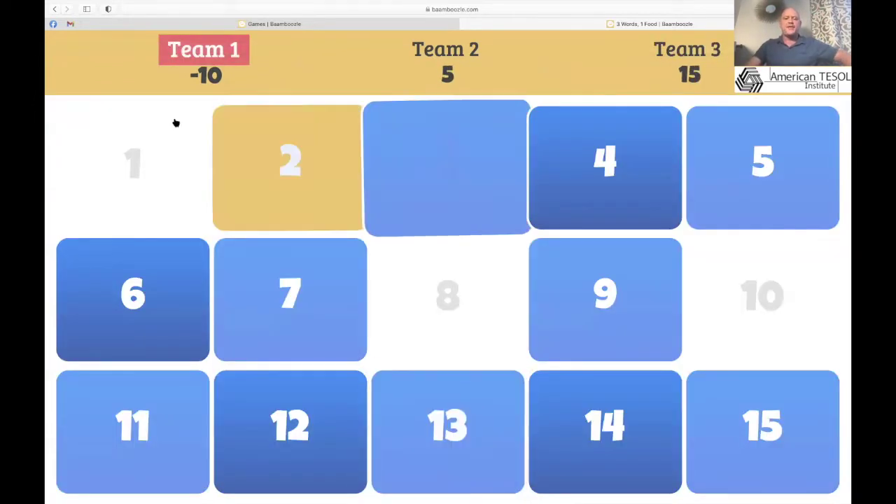
pyautogui.click(615, 297)
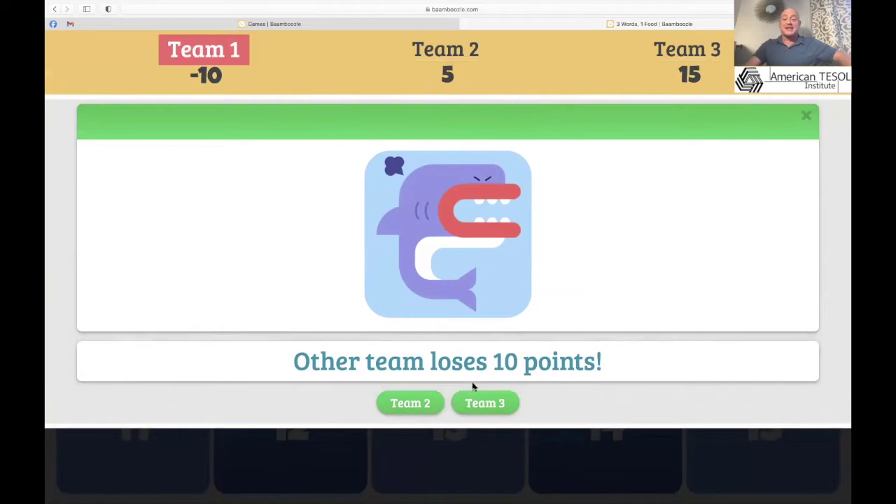
pyautogui.click(491, 404)
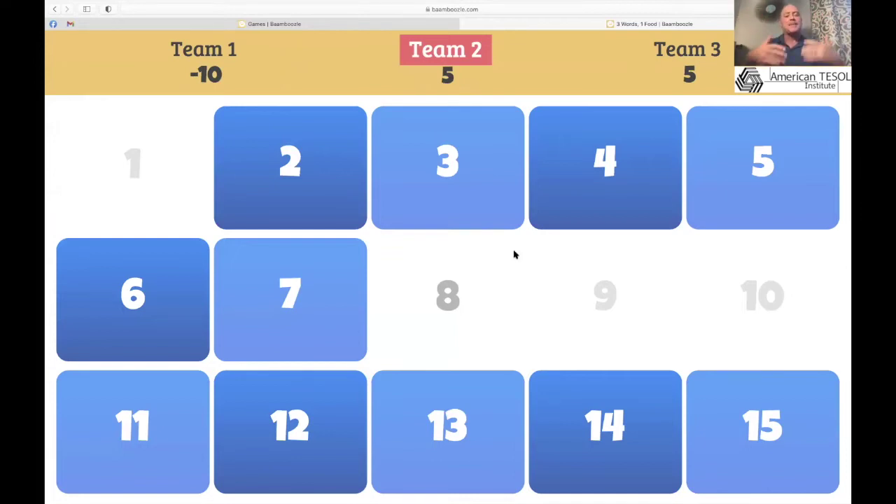
# Step: Play tile 3 for Team 2, check the answer to "cow, drink, white", and mark it wrong
pyautogui.click(467, 151)
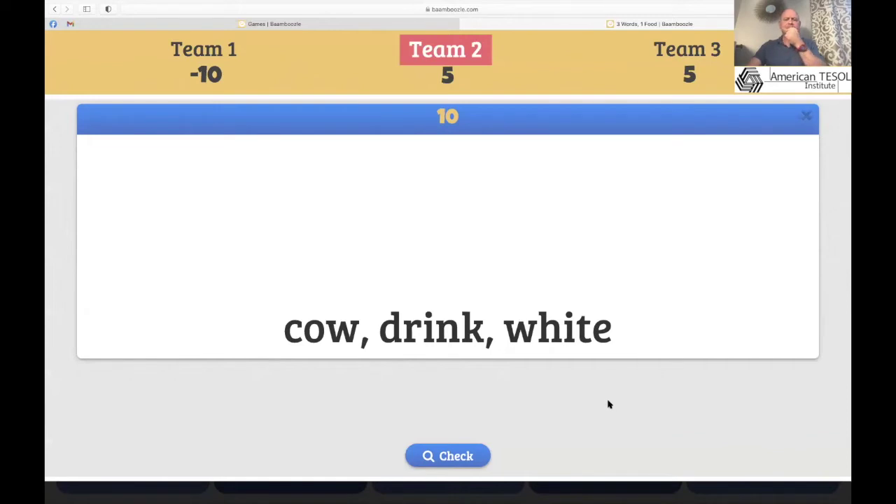
pyautogui.click(468, 456)
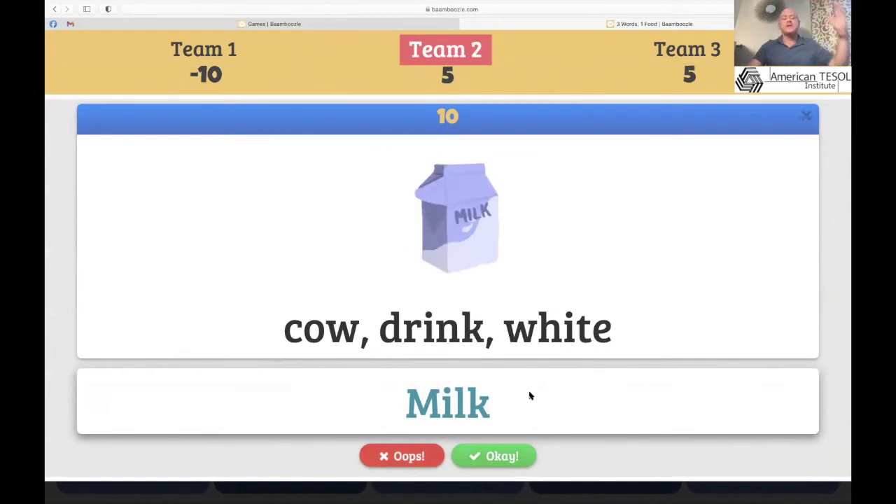
pyautogui.click(405, 455)
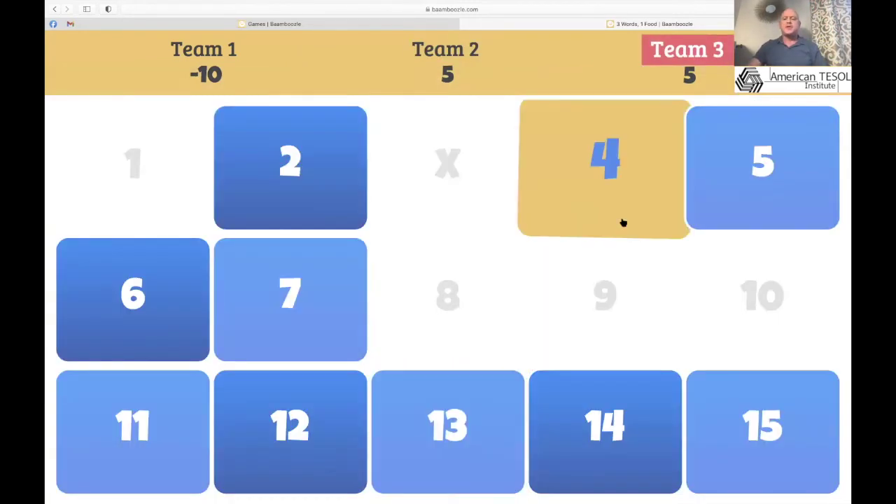
# Step: Play tile 5 for Team 3, check the answer to "clear, healthy, glass", and mark it correct
pyautogui.click(748, 186)
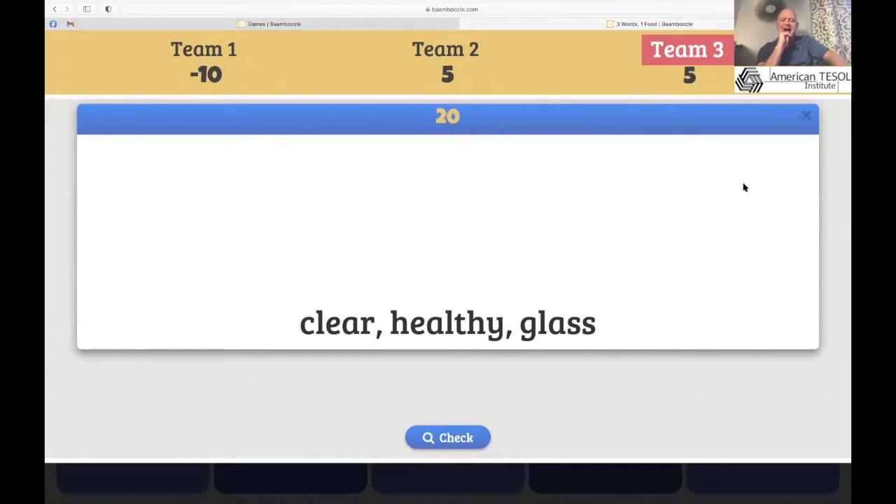
pyautogui.click(428, 441)
pyautogui.click(495, 437)
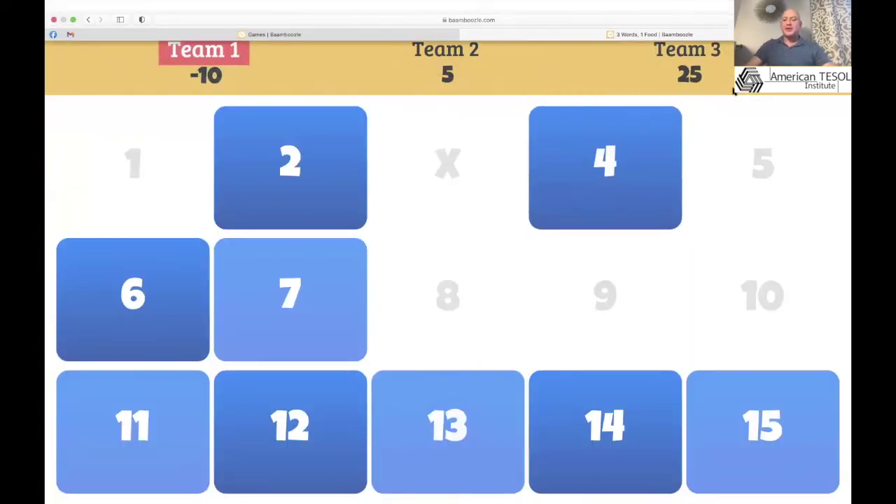
# Step: Rename Team 1 as "Number 1!" and start replacing Team 2's name
pyautogui.click(445, 50)
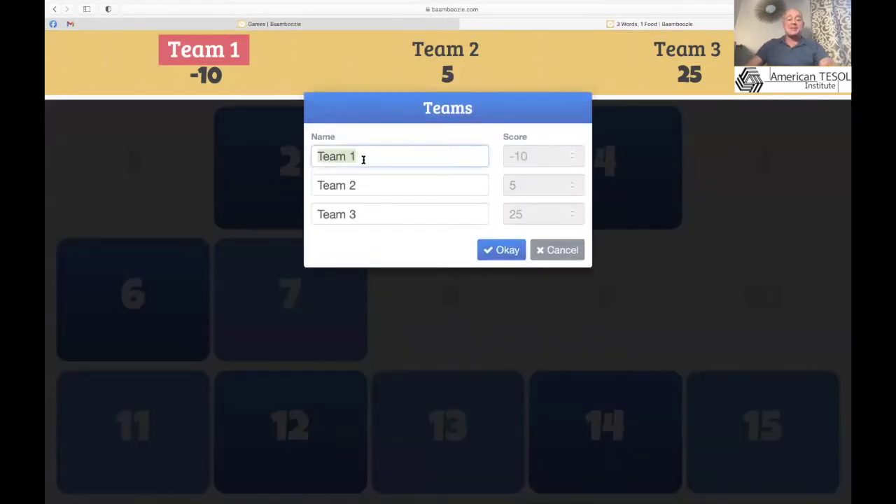
pyautogui.press('BackSpace')
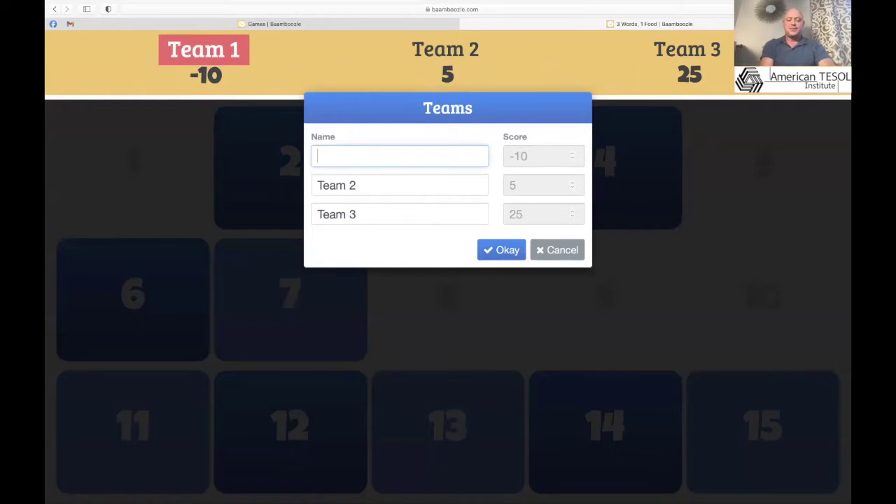
pyautogui.write('Number 1!')
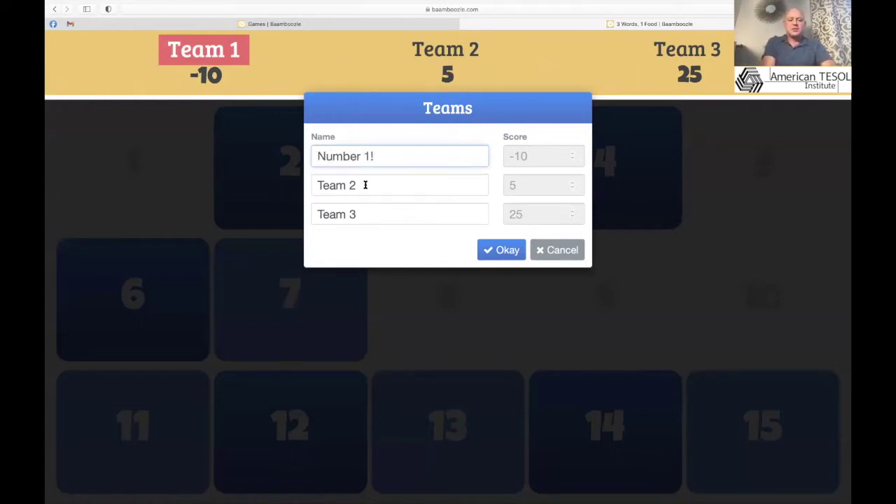
pyautogui.click(364, 186)
pyautogui.press('BackSpace')
pyautogui.press('BackSpace')
pyautogui.press('BackSpace')
pyautogui.press('BackSpace')
pyautogui.write('Co')
# Step: Leave the running game and browse the first page of the games library down to its page numbers
pyautogui.click(611, 24)
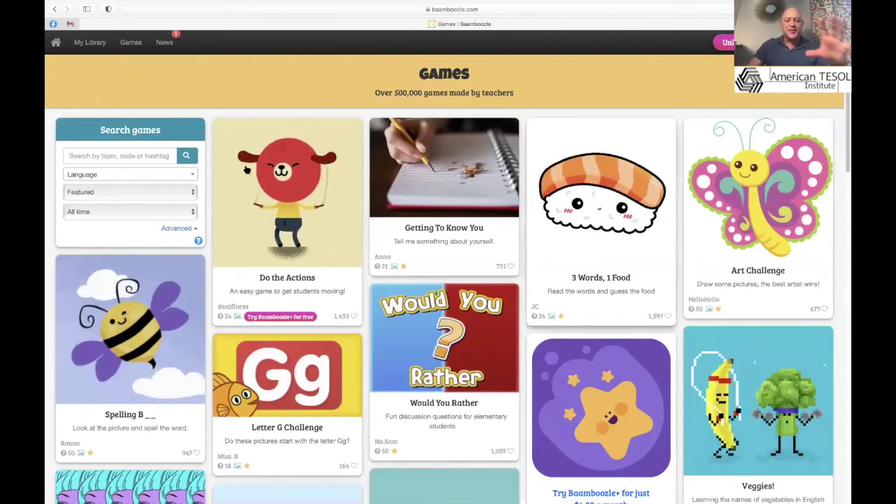
pyautogui.scroll(-15, 256, 189)
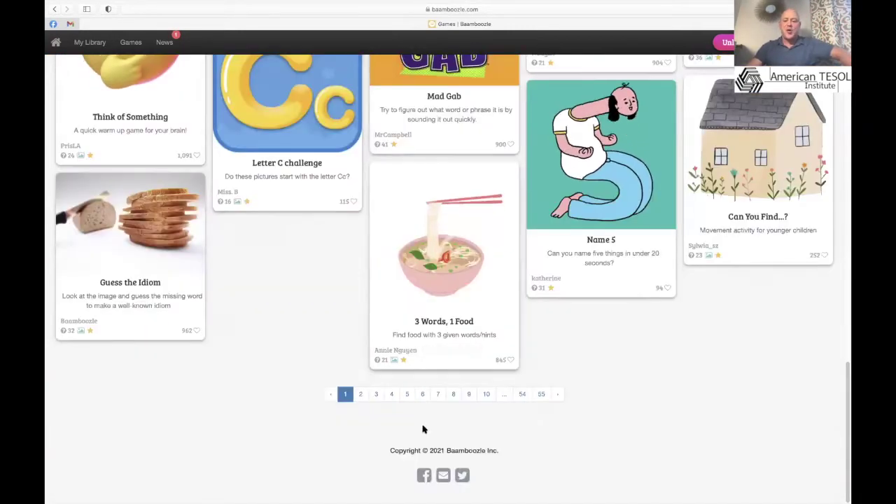
pyautogui.scroll(10, 426, 425)
pyautogui.scroll(5, 431, 425)
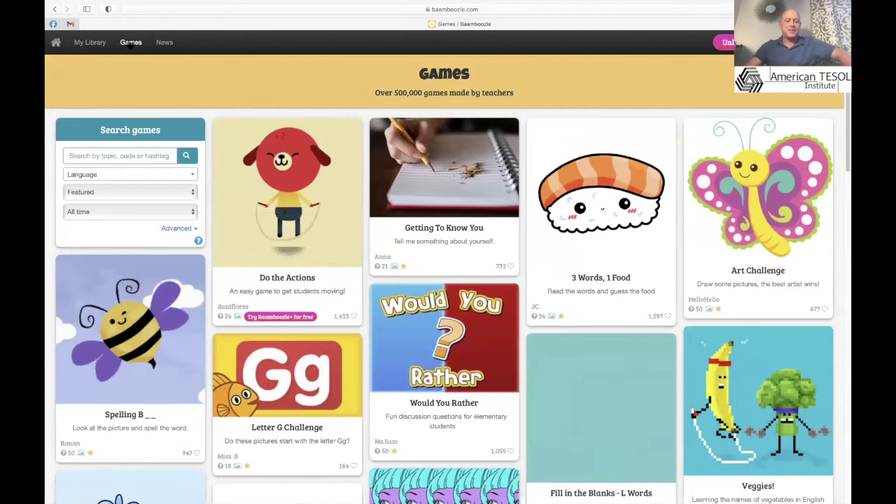
# Step: Start a new game in My Library titled "Daily Routines" with the description "Practicing grammar and vocabulary to talk about daily routines"
pyautogui.click(91, 42)
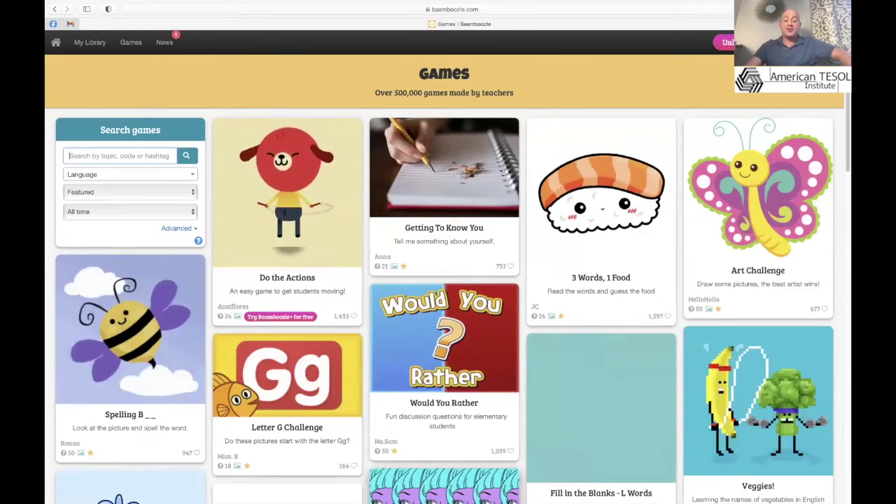
pyautogui.click(90, 42)
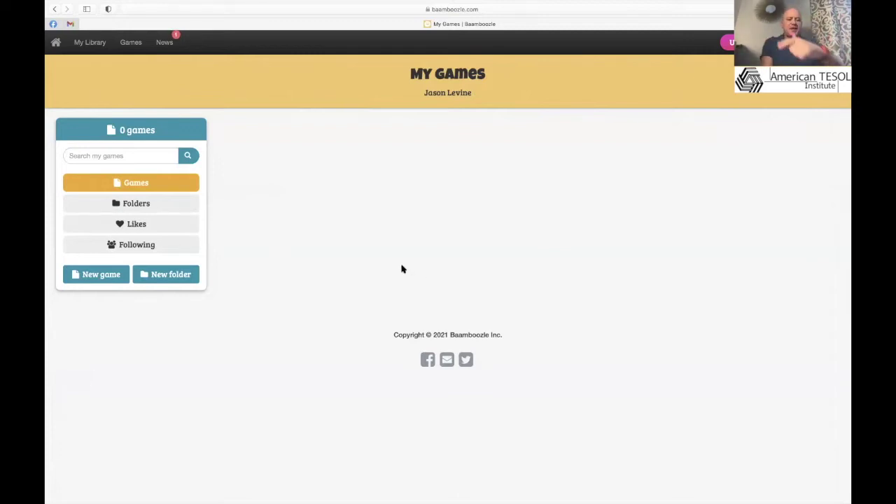
pyautogui.click(101, 275)
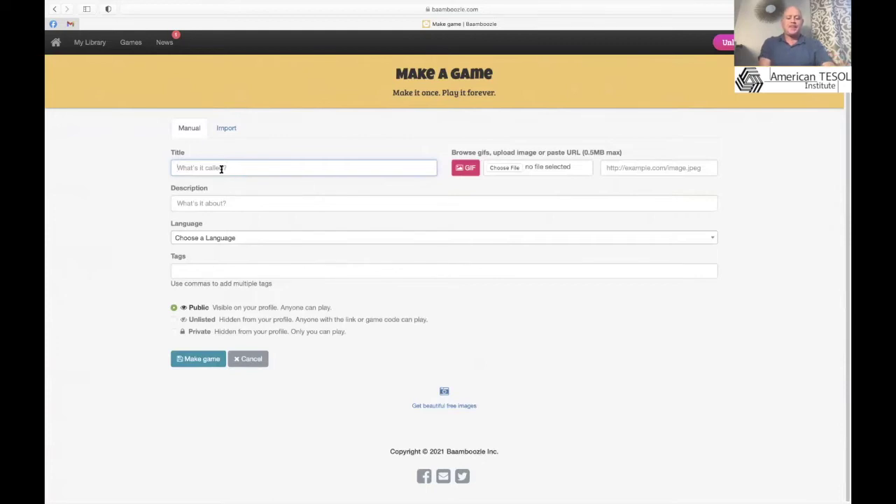
pyautogui.write('Di')
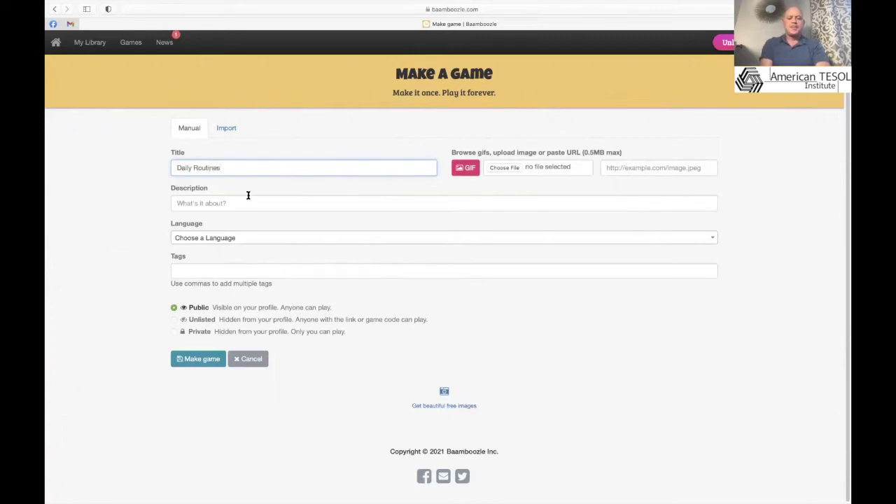
pyautogui.click(199, 203)
pyautogui.write('Practicing grammar and vocabulary to talk about daily routines')
# Step: Set the game's language to English and add the suggested tags "daily routines" and "present simple"
pyautogui.click(216, 239)
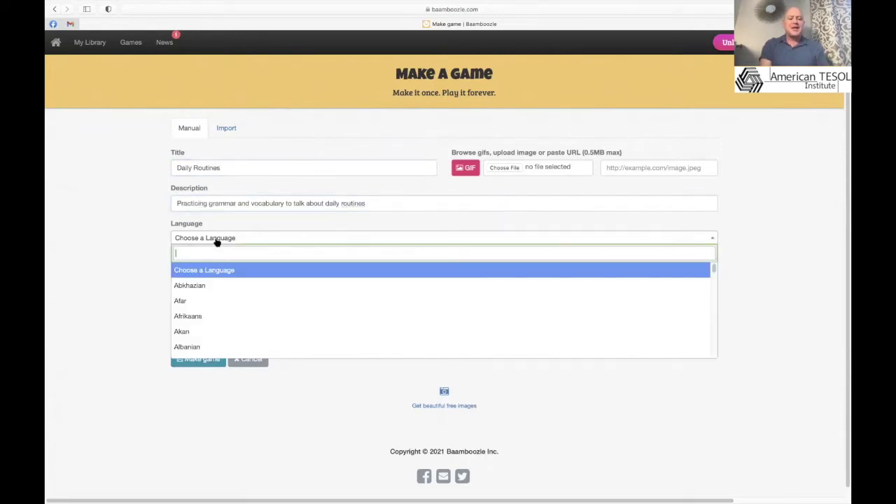
pyautogui.click(183, 270)
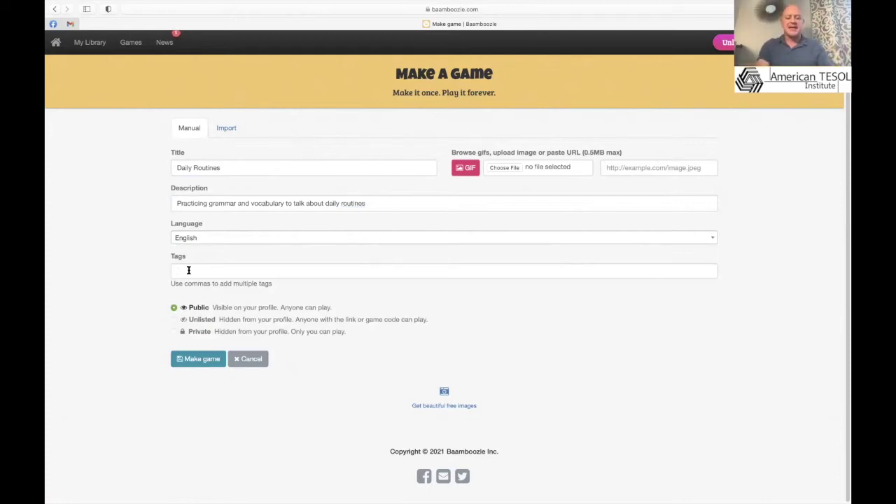
pyautogui.write('e')
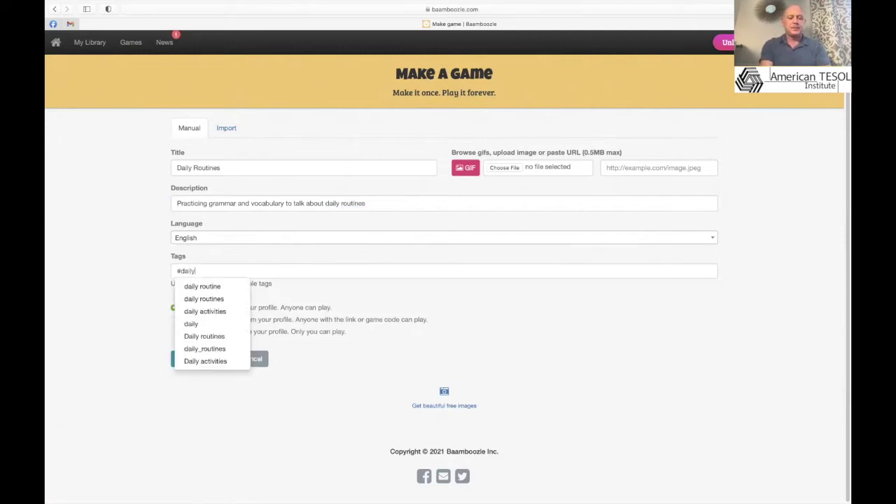
pyautogui.click(203, 298)
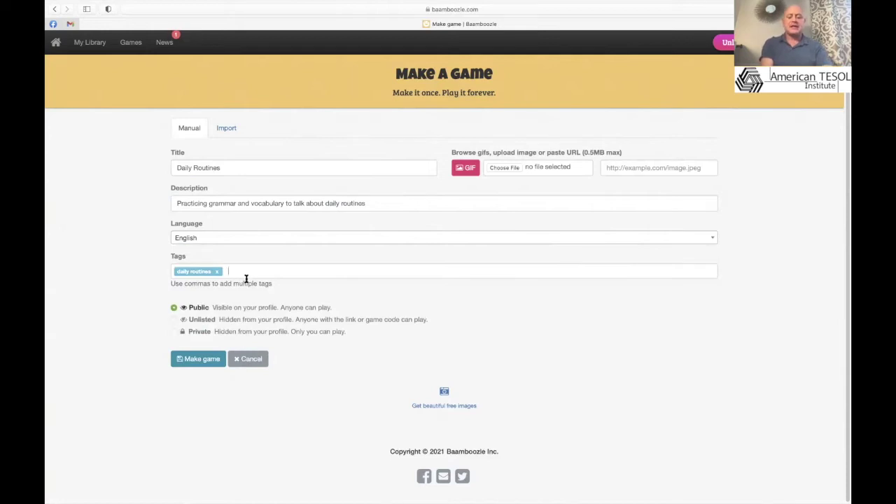
pyautogui.write('present simple')
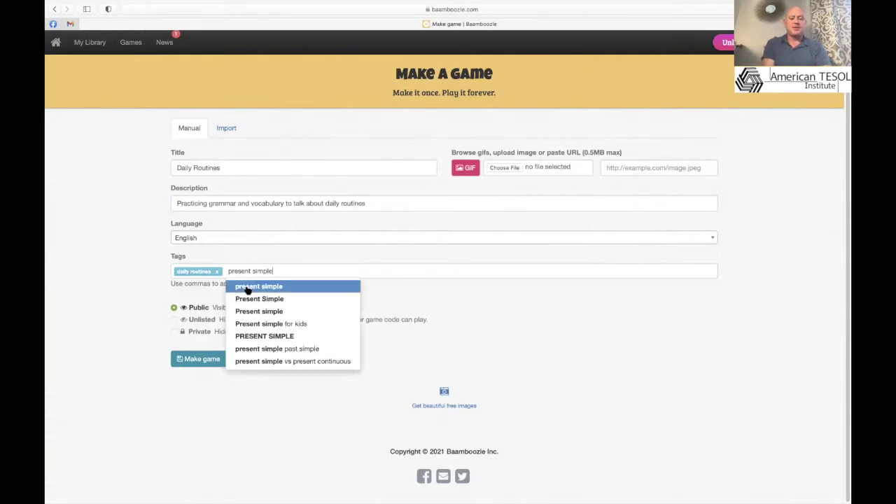
pyautogui.click(245, 287)
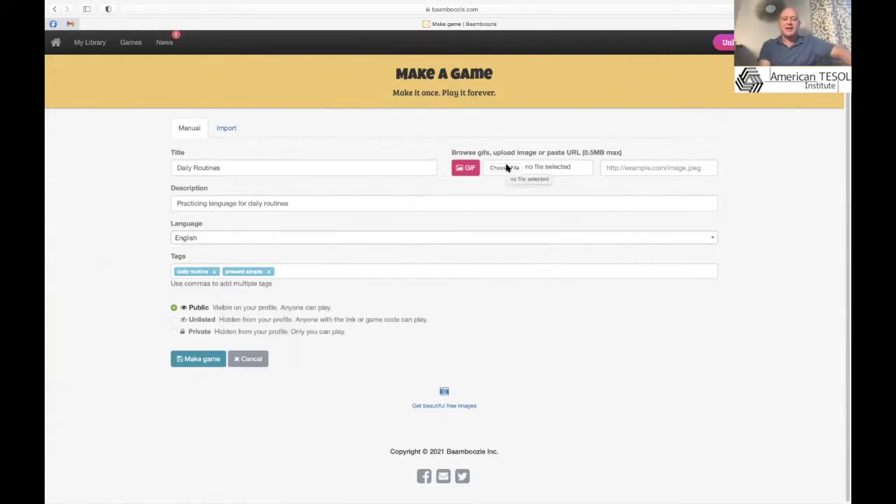
# Step: Search the GIF library for "daily routines" as the game's image and compare the GIF, sticker and text results
pyautogui.click(501, 169)
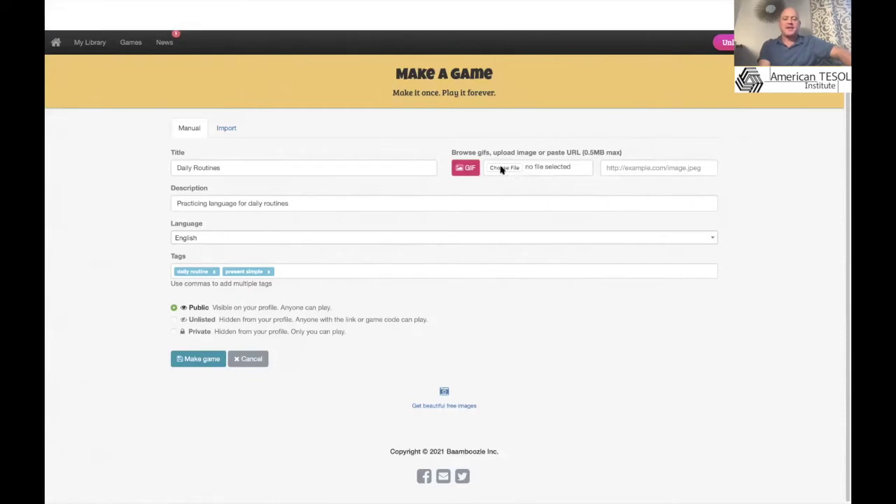
pyautogui.click(676, 470)
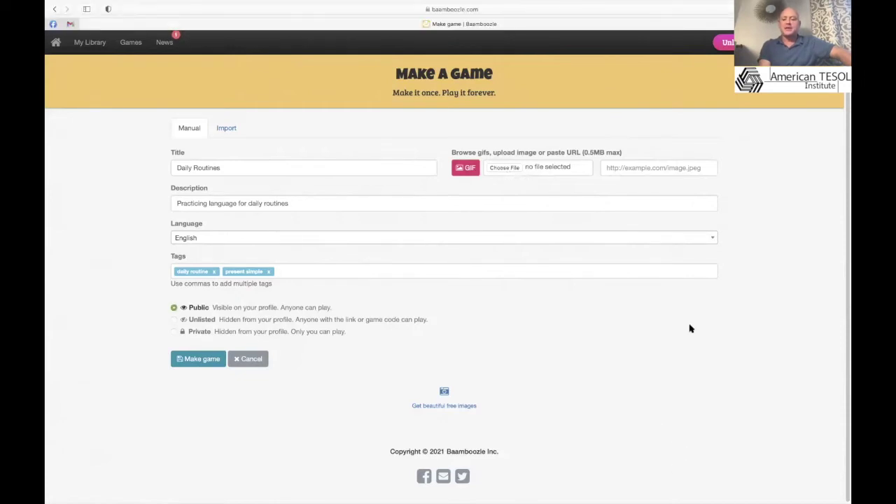
pyautogui.click(478, 170)
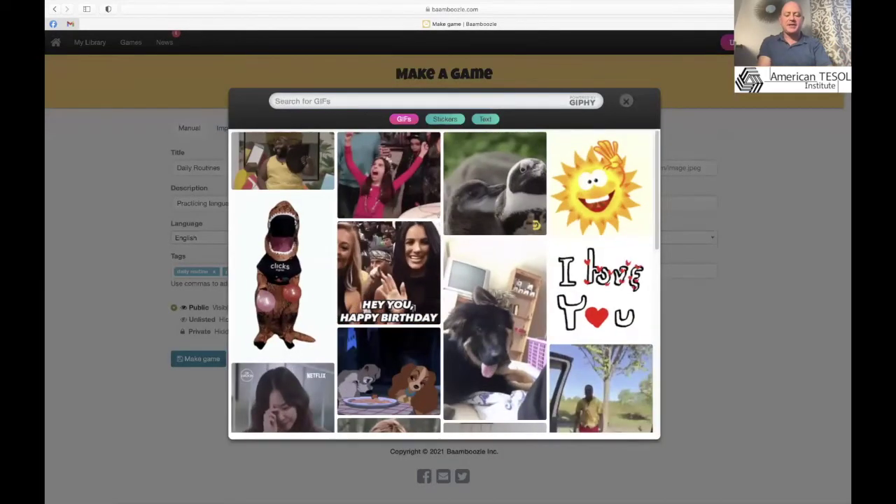
pyautogui.write('daily r')
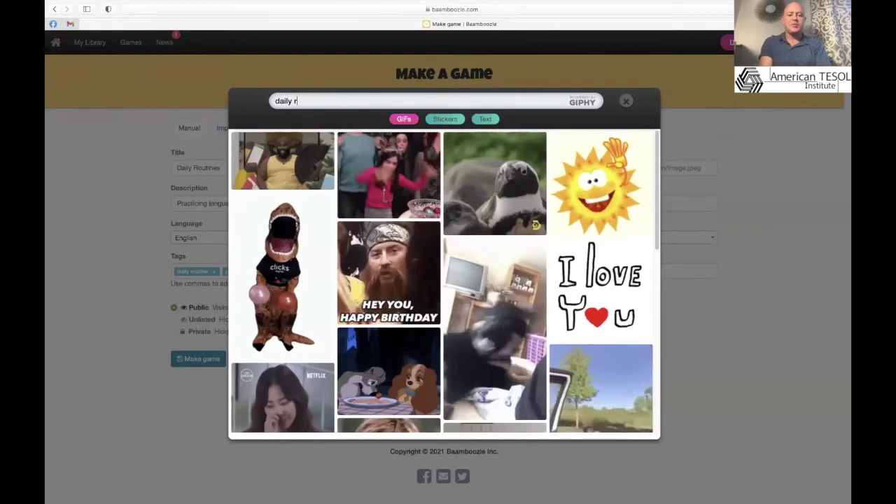
pyautogui.write('outines')
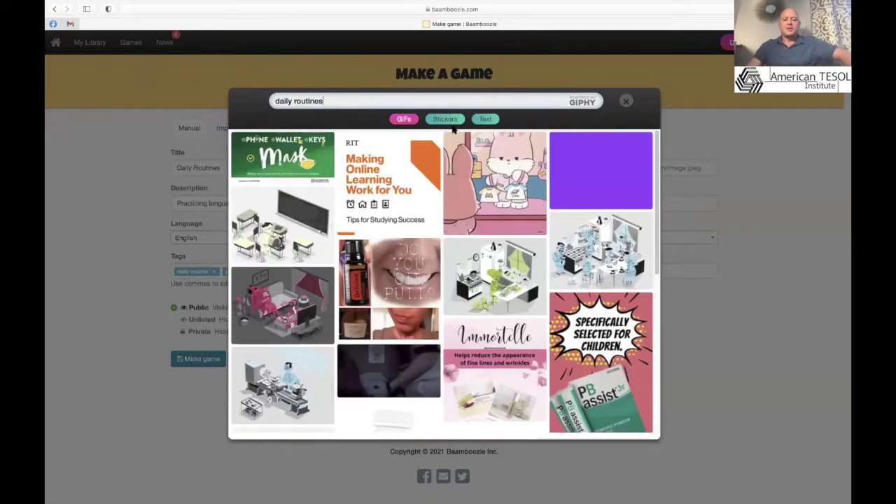
pyautogui.click(446, 120)
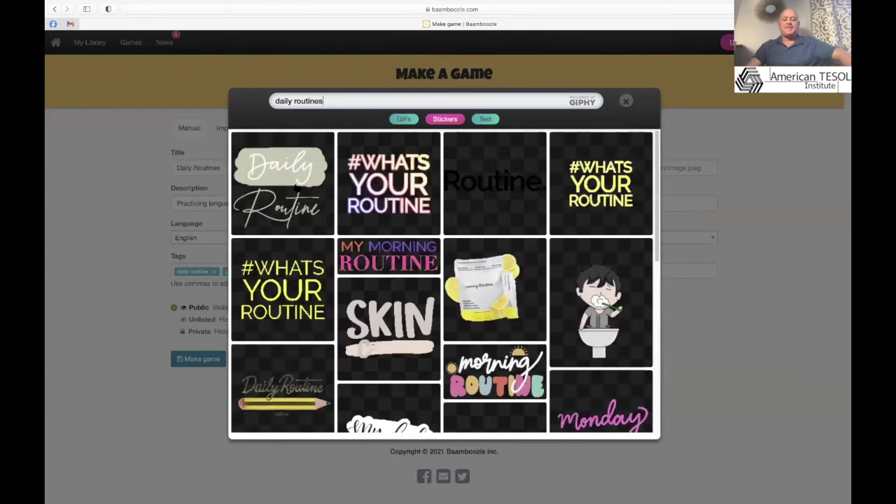
pyautogui.click(484, 119)
pyautogui.click(404, 119)
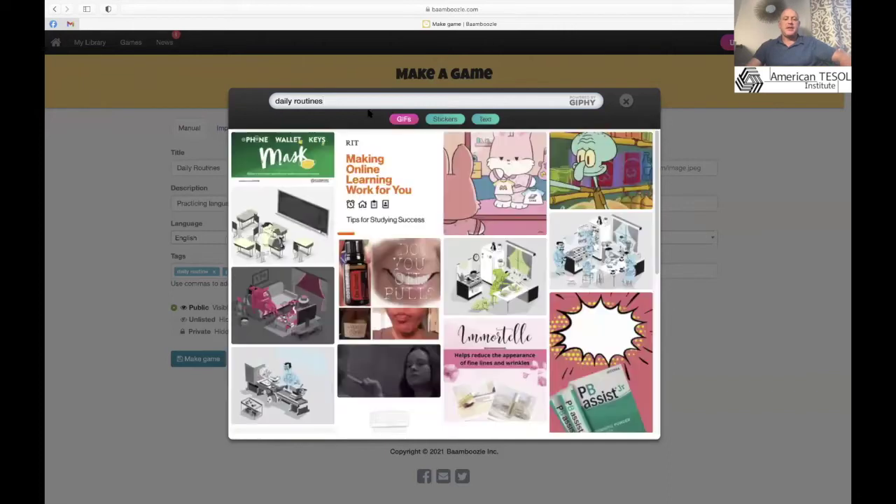
# Step: Search the stickers for "daily routine" and choose the "My daily routine" sticker as the game's image
pyautogui.tripleClick(274, 101)
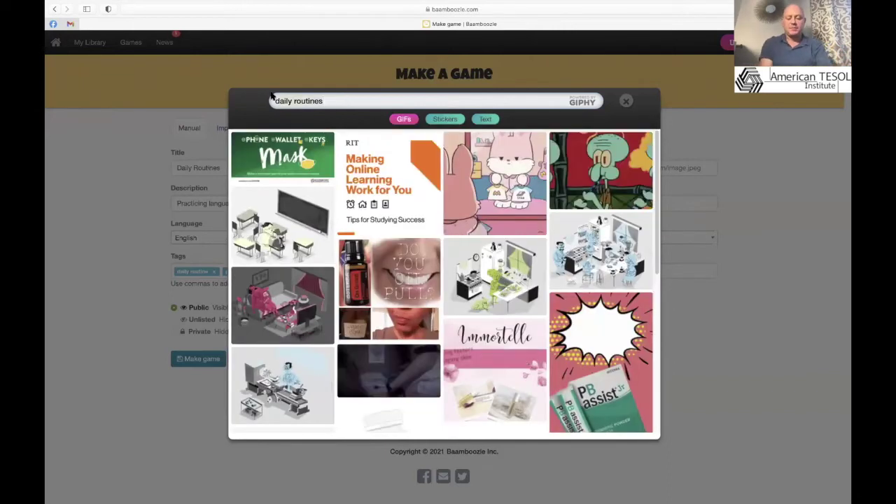
pyautogui.write('day')
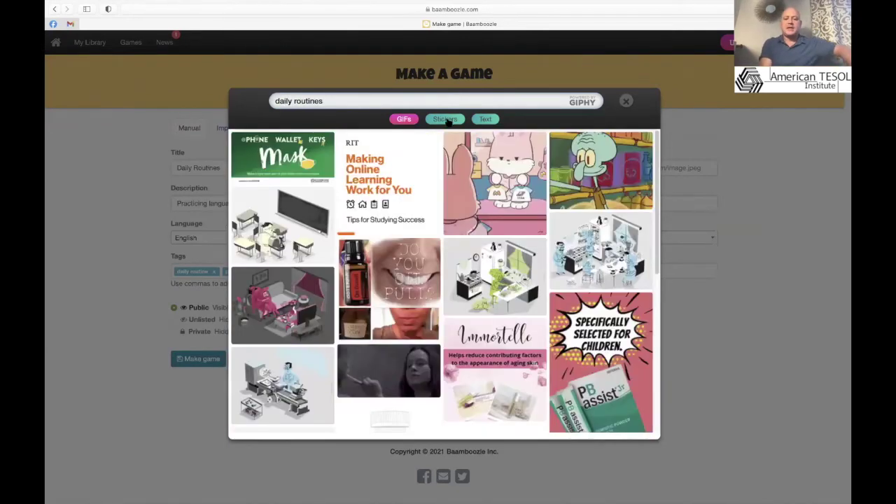
pyautogui.click(446, 119)
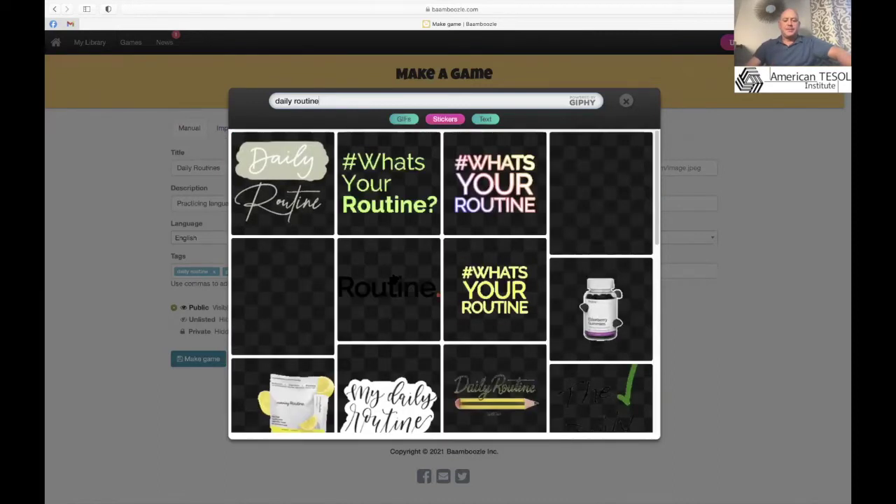
pyautogui.scroll(-2, 393, 280)
pyautogui.click(389, 339)
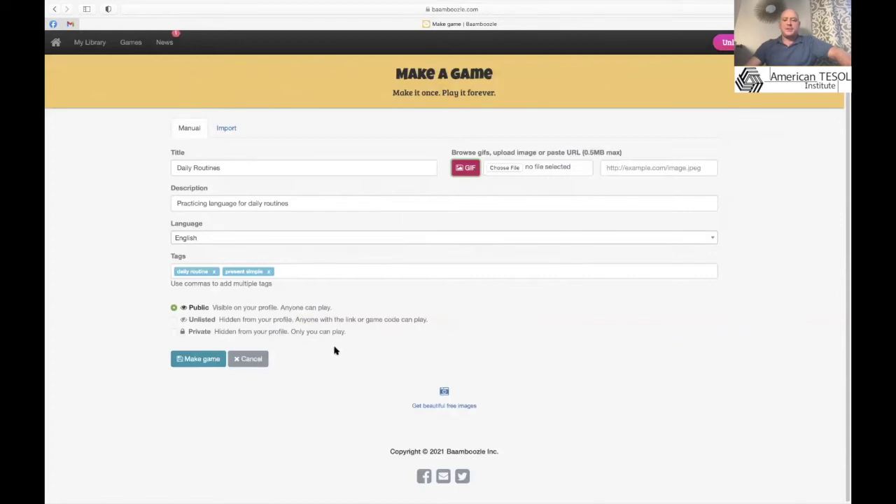
# Step: Make the Daily Routines game with public visibility, and open its preview from My Library
pyautogui.click(195, 359)
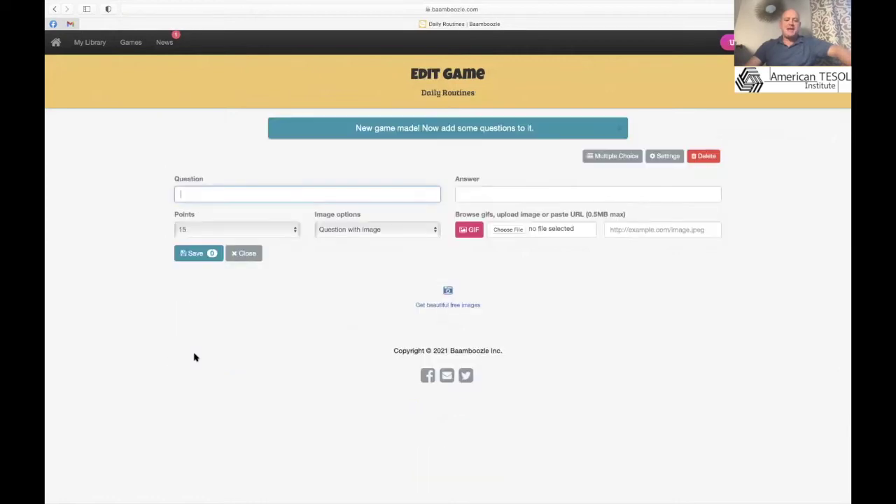
pyautogui.click(127, 42)
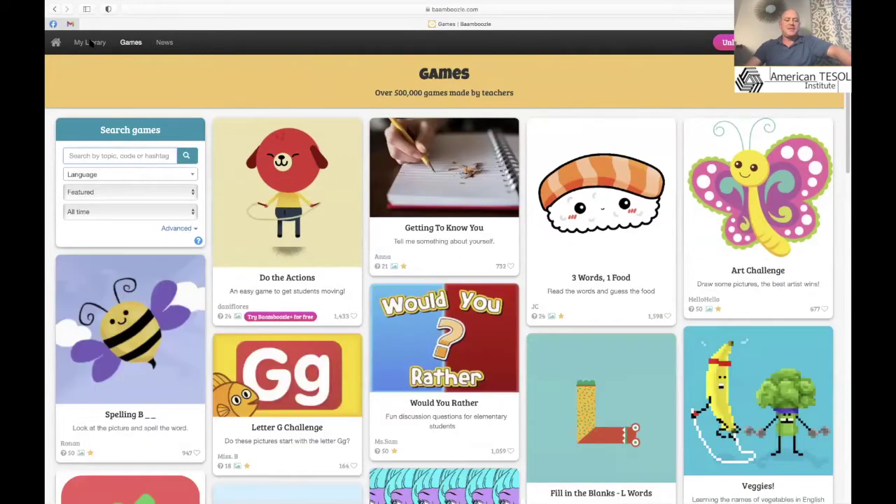
pyautogui.click(91, 43)
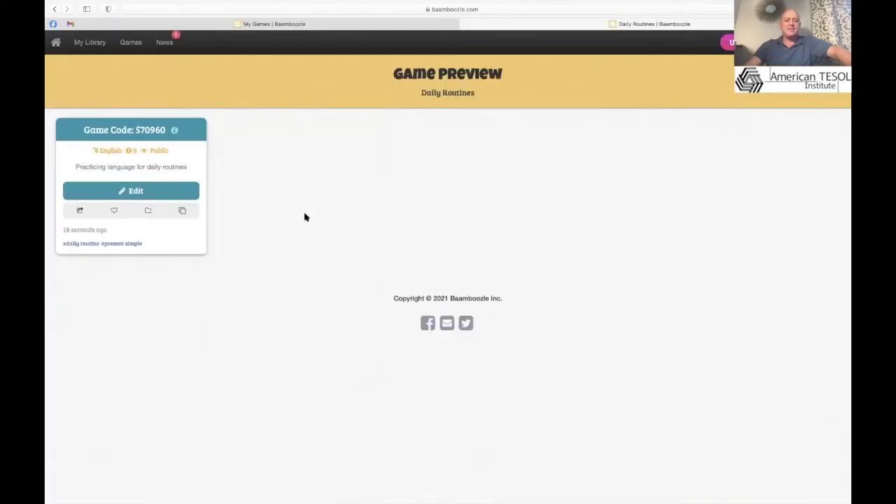
# Step: Open the Daily Routines game for editing and look through the question form's points and image options
pyautogui.click(160, 191)
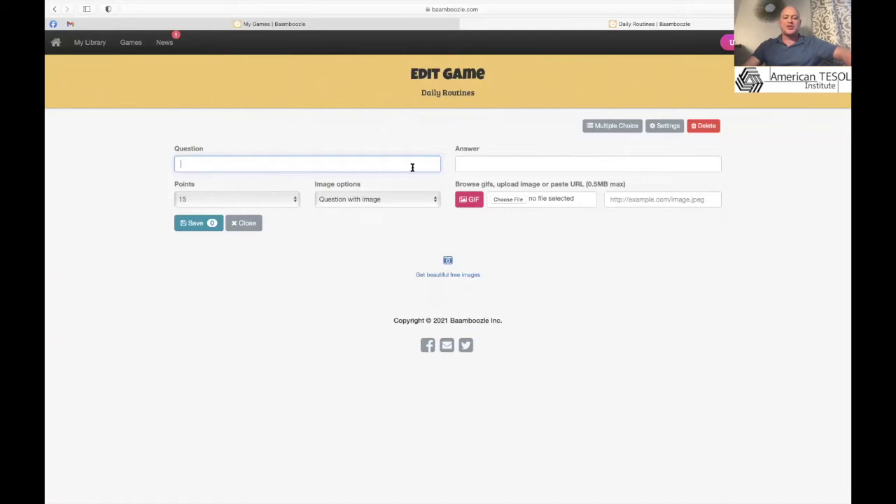
pyautogui.click(480, 164)
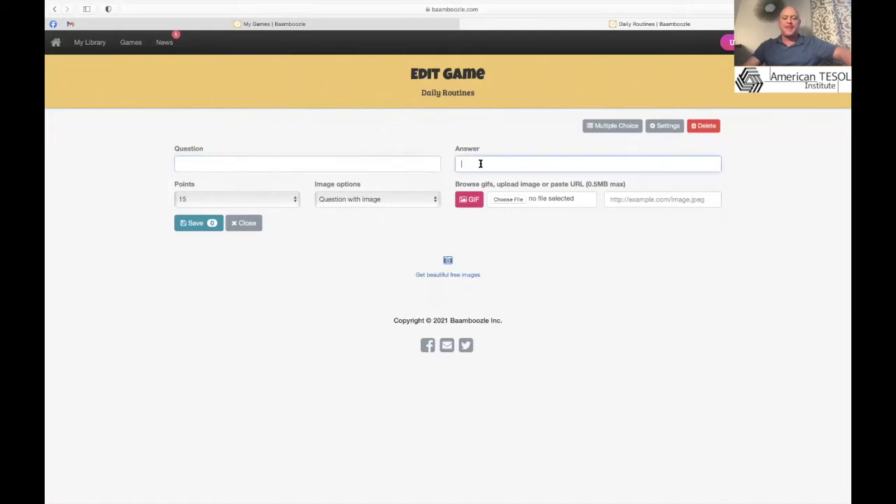
pyautogui.click(295, 199)
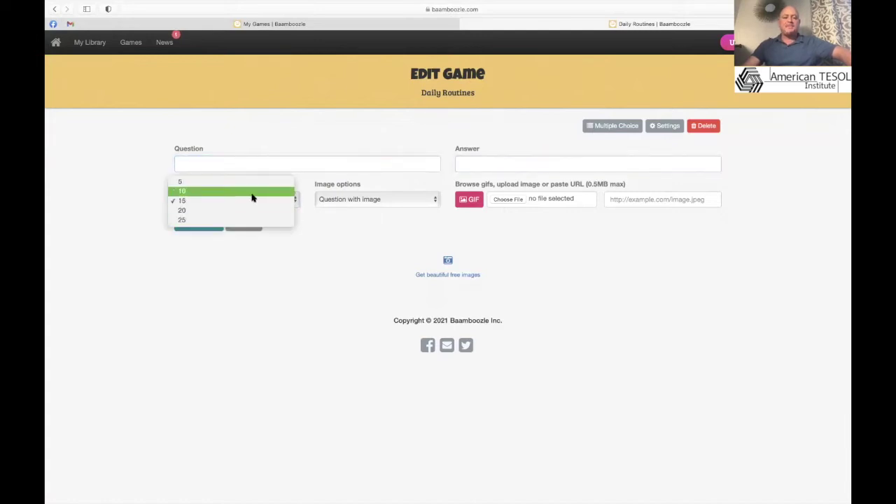
pyautogui.click(273, 282)
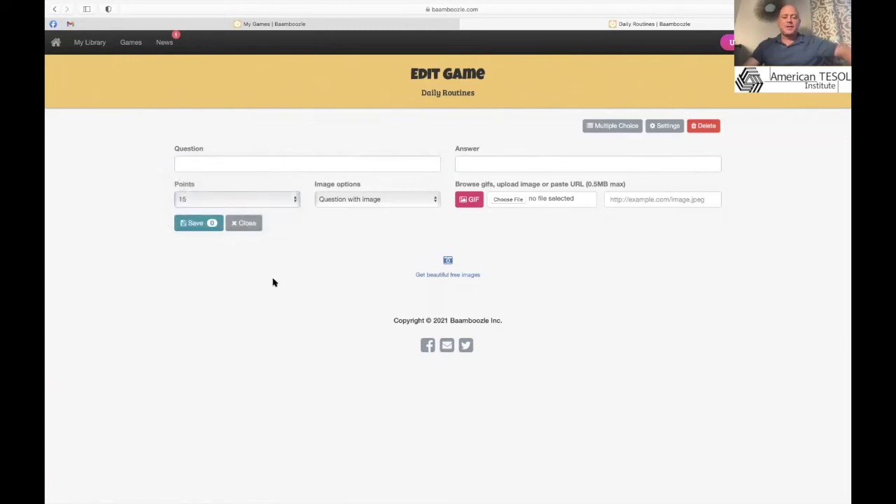
pyautogui.click(338, 202)
pyautogui.click(338, 201)
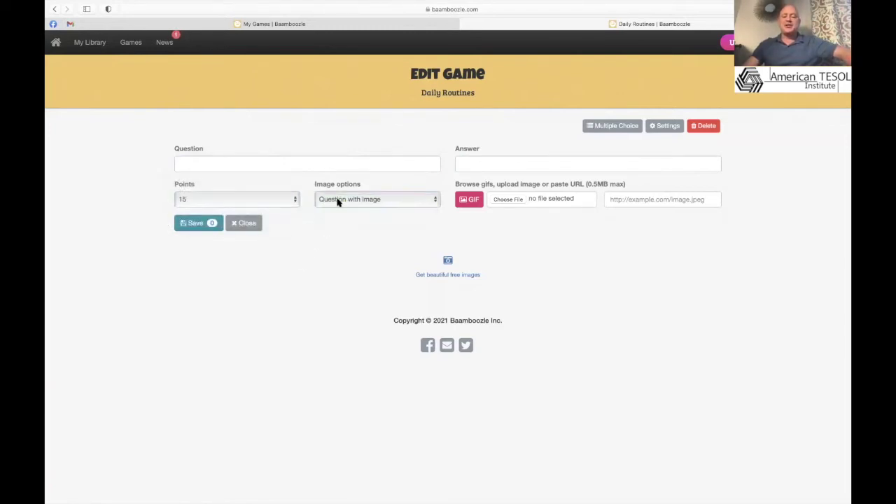
pyautogui.click(396, 204)
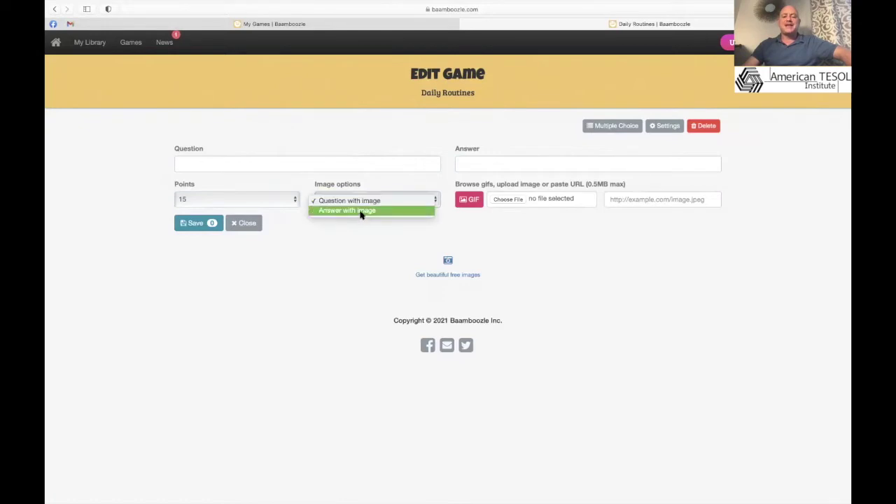
pyautogui.click(361, 212)
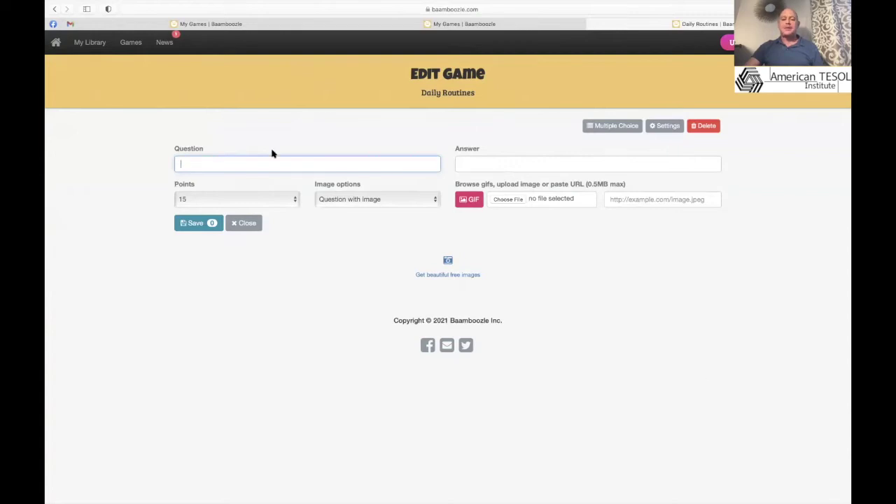
# Step: Enter the first question as "She _______ at 7 o'clock every morning." and begin its answer with "She"
pyautogui.write('She ______ at')
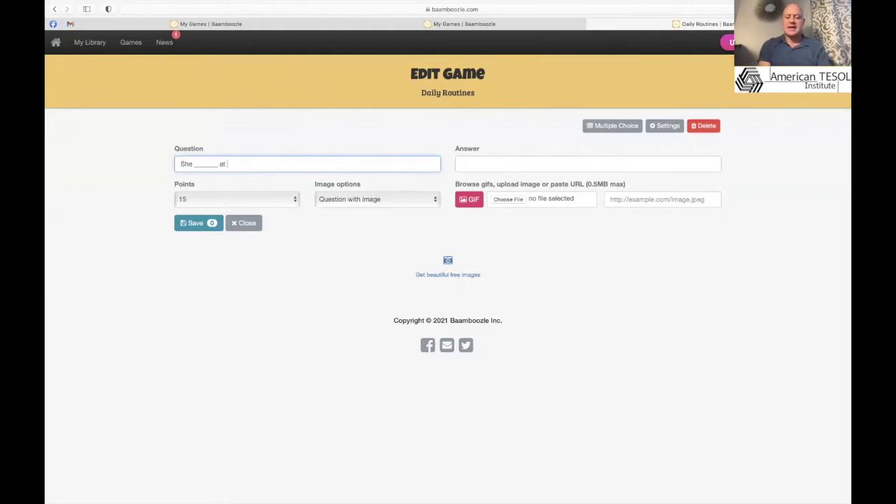
pyautogui.write(" 7 o'clock.")
pyautogui.click(475, 162)
pyautogui.write('She')
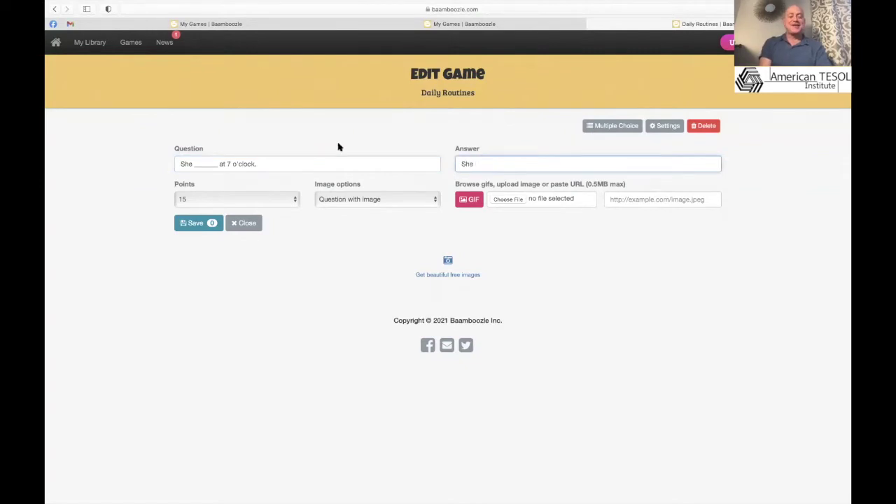
pyautogui.click(259, 165)
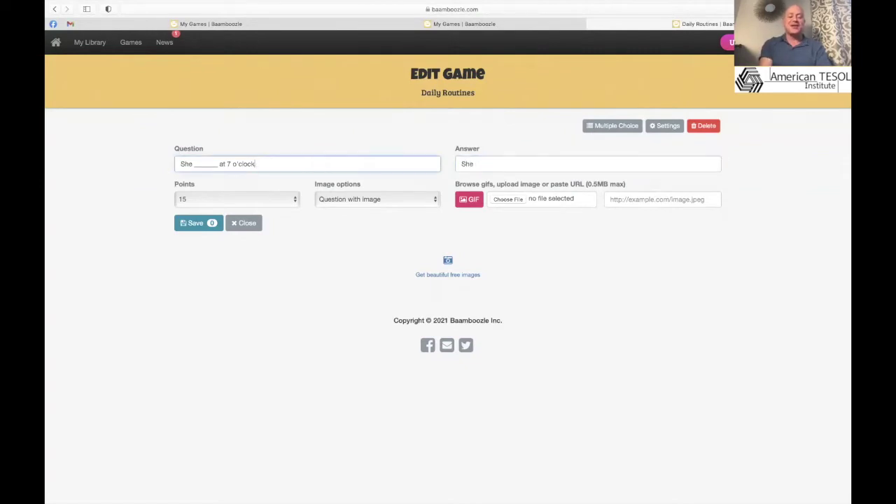
pyautogui.write('every morning.')
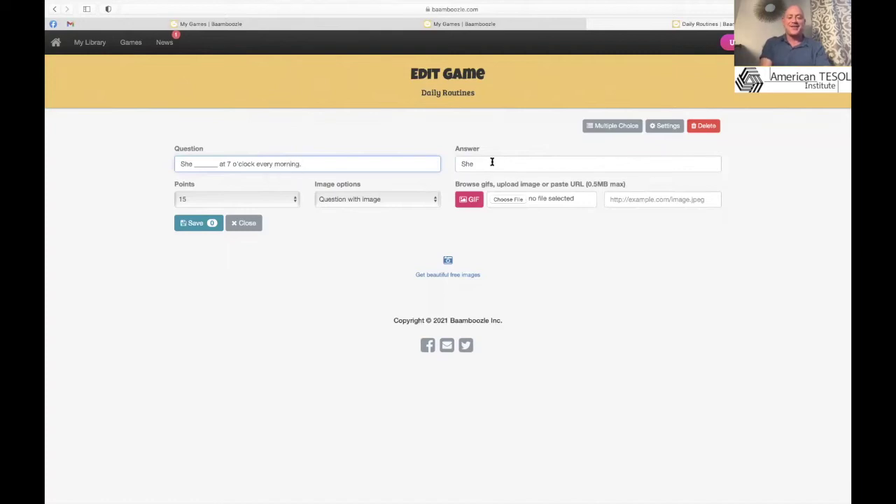
# Step: Copy the question's sentence into the answer and replace its blank to read "She gets up at 7 o'clock every morning."
pyautogui.click(493, 162)
pyautogui.write('gets up a')
pyautogui.moveTo(336, 165); pyautogui.dragTo(180, 163)
pyautogui.click(522, 164)
pyautogui.press('super+a')
pyautogui.write("She _______ at 7 o'clock every morning.")
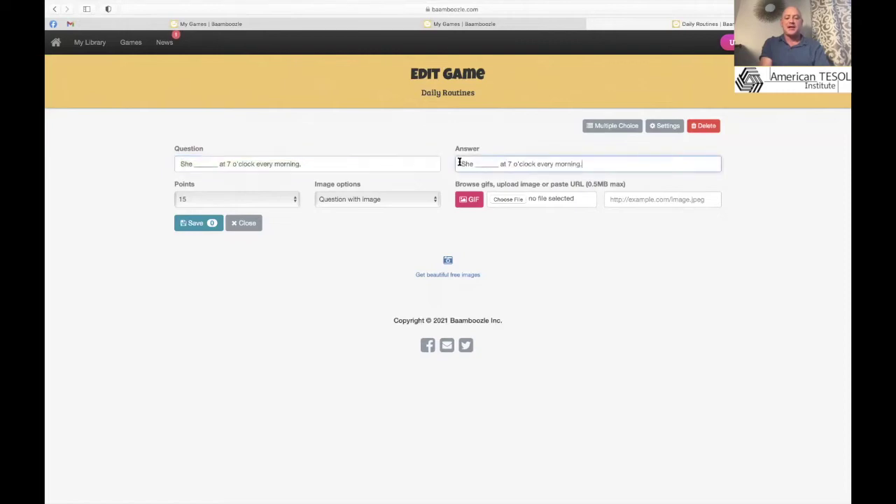
pyautogui.click(500, 164)
pyautogui.press('BackSpace')
pyautogui.press('BackSpace')
pyautogui.press('BackSpace')
pyautogui.press('BackSpace')
pyautogui.press('BackSpace')
pyautogui.press('BackSpace')
pyautogui.press('BackSpace')
pyautogui.press('BackSpace')
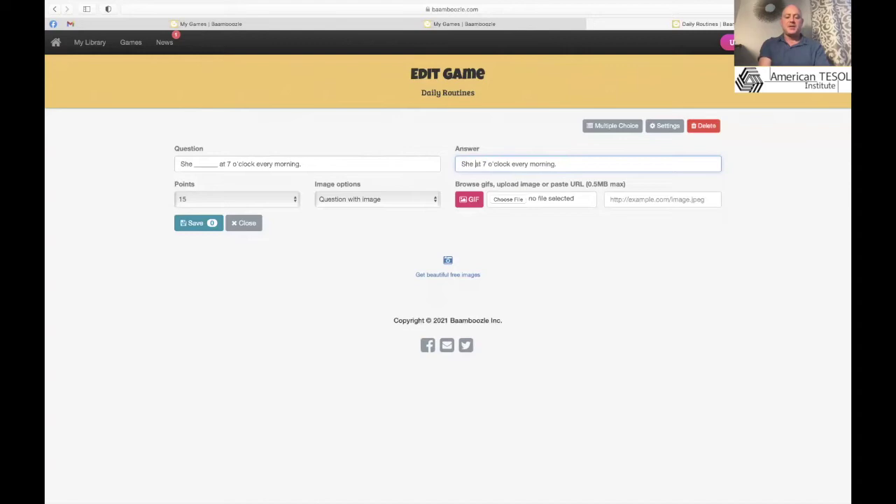
pyautogui.write('gets up')
# Step: Set the question's points to 20 and save it to the game
pyautogui.click(188, 199)
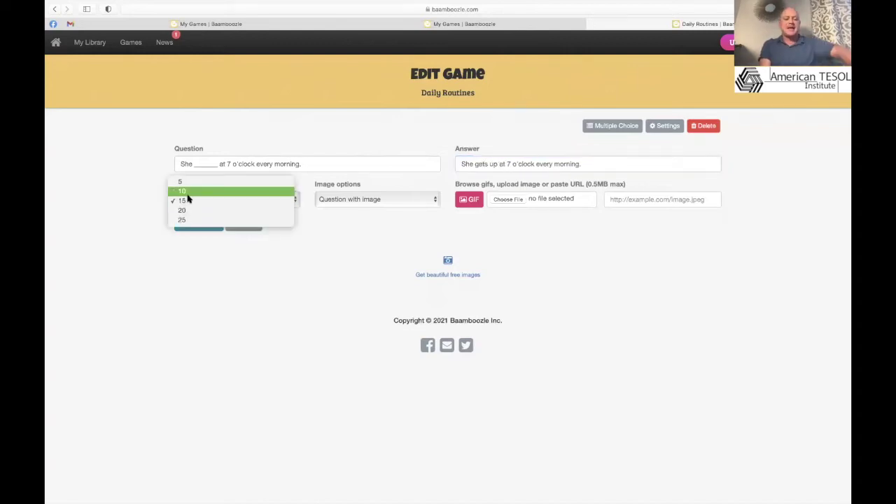
pyautogui.click(181, 211)
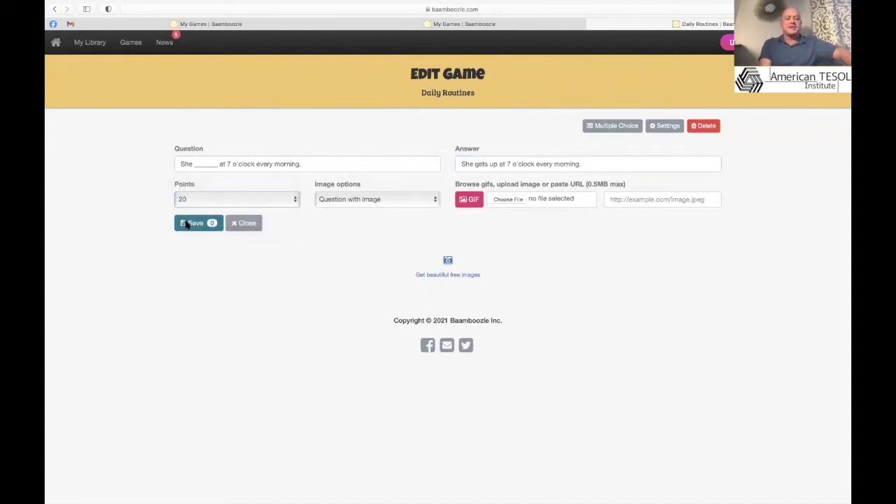
pyautogui.click(187, 223)
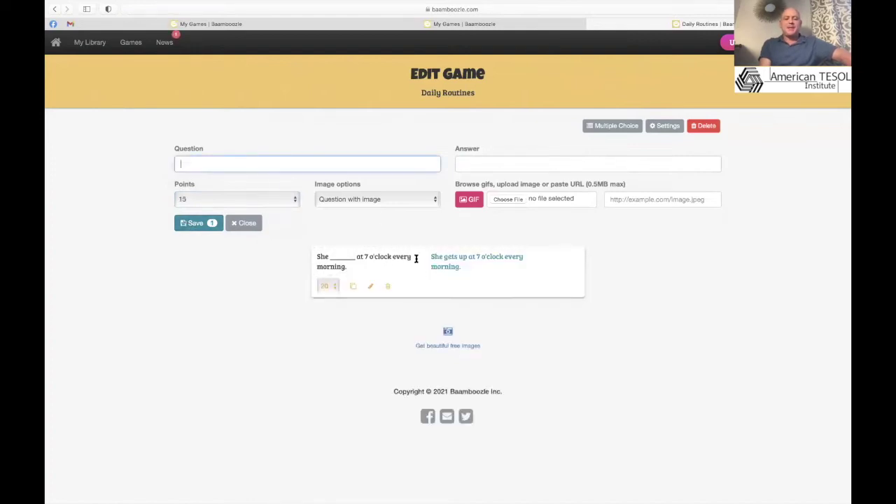
pyautogui.moveTo(467, 271); pyautogui.dragTo(431, 258)
pyautogui.press('super+c')
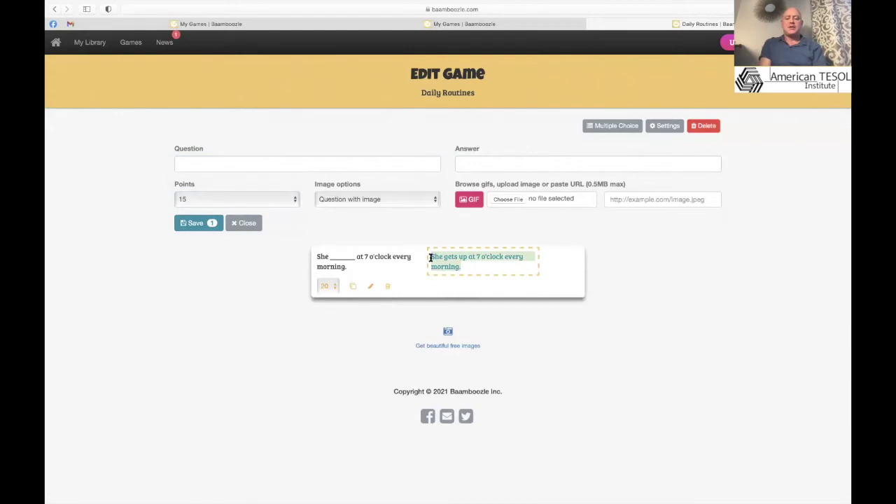
pyautogui.click(284, 167)
pyautogui.press('super+v')
pyautogui.click(224, 164)
pyautogui.press('BackSpace')
pyautogui.press('BackSpace')
pyautogui.press('BackSpace')
pyautogui.press('BackSpace')
pyautogui.press('BackSpace')
pyautogui.press('BackSpace')
pyautogui.press('BackSpace')
pyautogui.press('BackSpace')
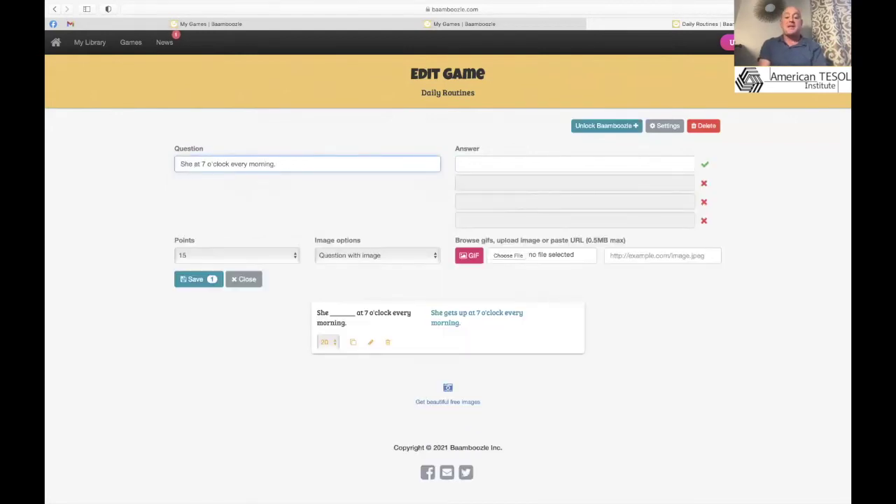
pyautogui.write('__akes')
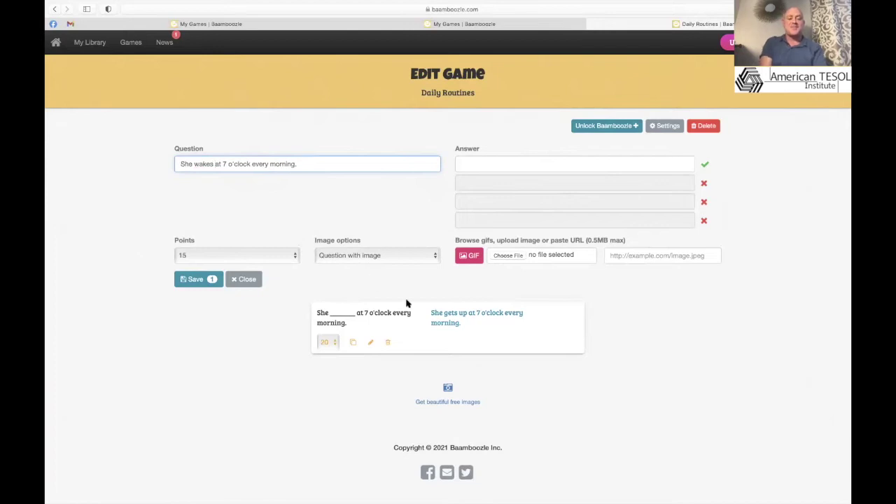
# Step: Edit the saved question's answer to read "She gets/wakes up at 7 o'clock every morning."
pyautogui.click(464, 318)
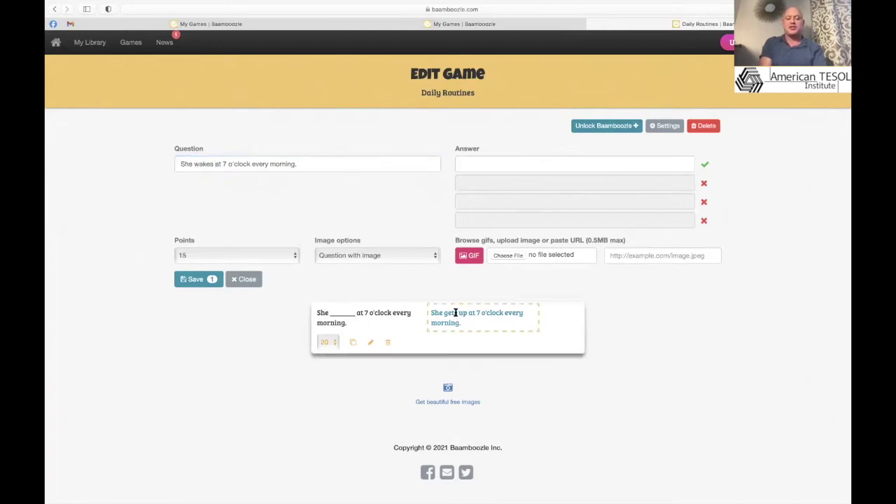
pyautogui.write('/wakes')
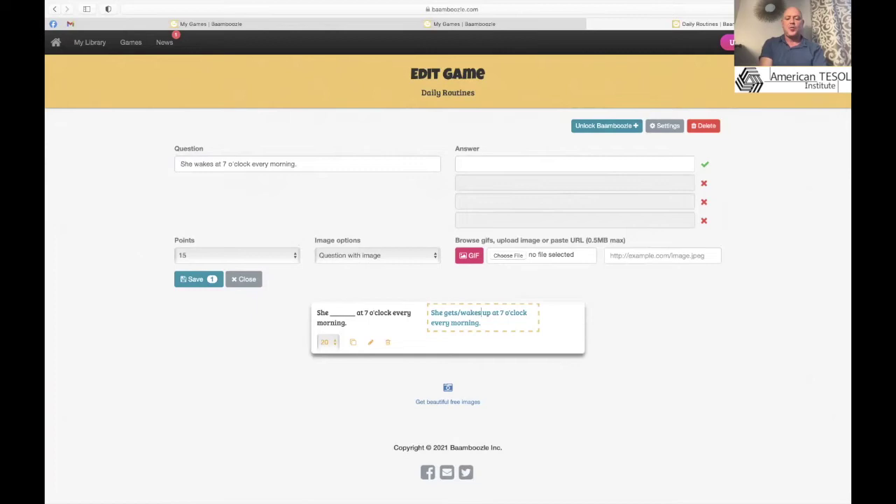
pyautogui.click(568, 376)
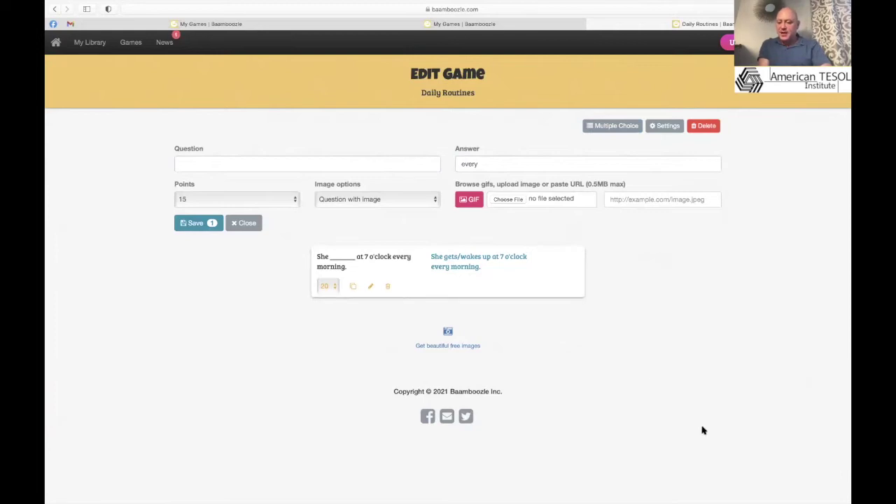
# Step: Enter a second question "When you do get up?" and replace its answer with "I get up at __________."
pyautogui.click(288, 168)
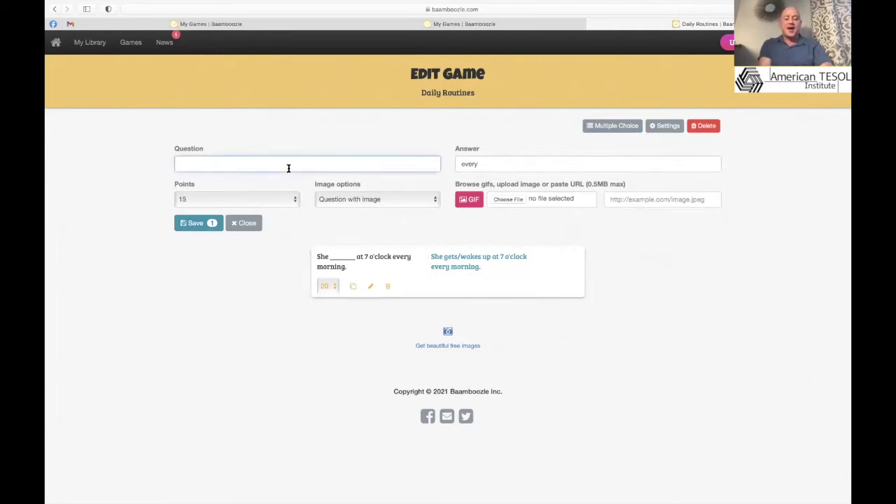
pyautogui.write('When you do g')
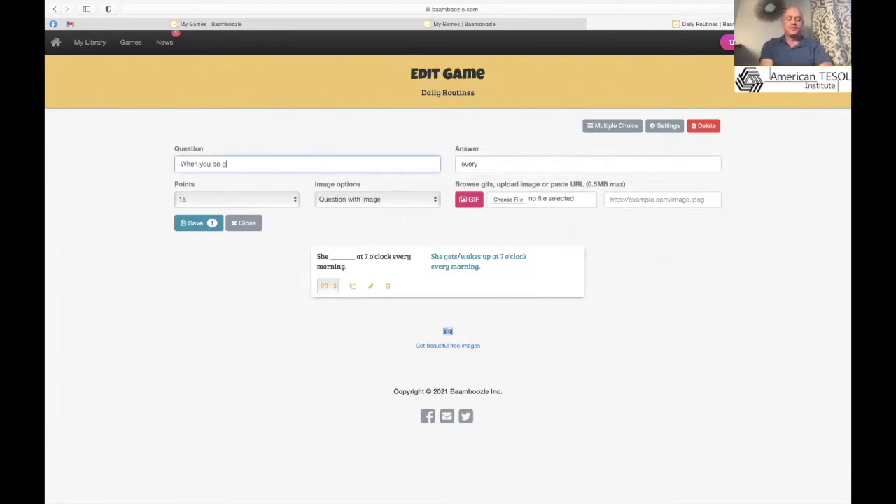
pyautogui.write('et up?')
pyautogui.click(472, 165)
pyautogui.press('BackSpace')
pyautogui.press('BackSpace')
pyautogui.press('BackSpace')
pyautogui.press('BackSpace')
pyautogui.press('BackSpace')
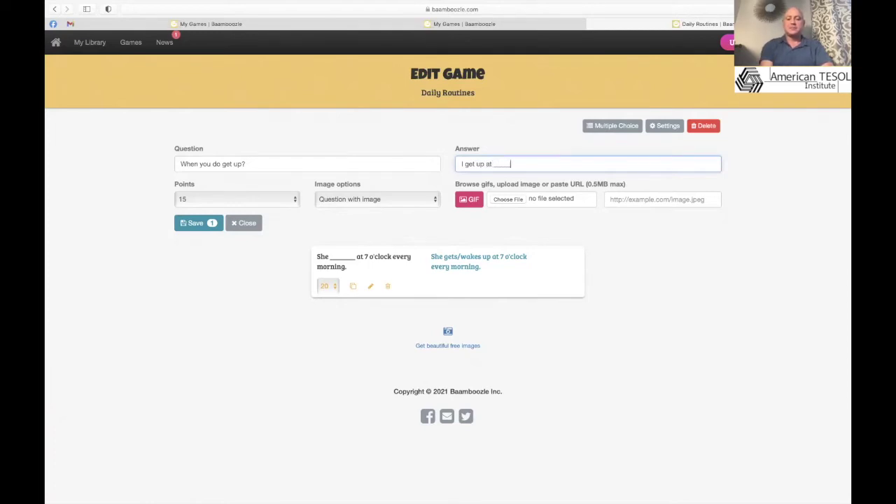
pyautogui.write('_____.')
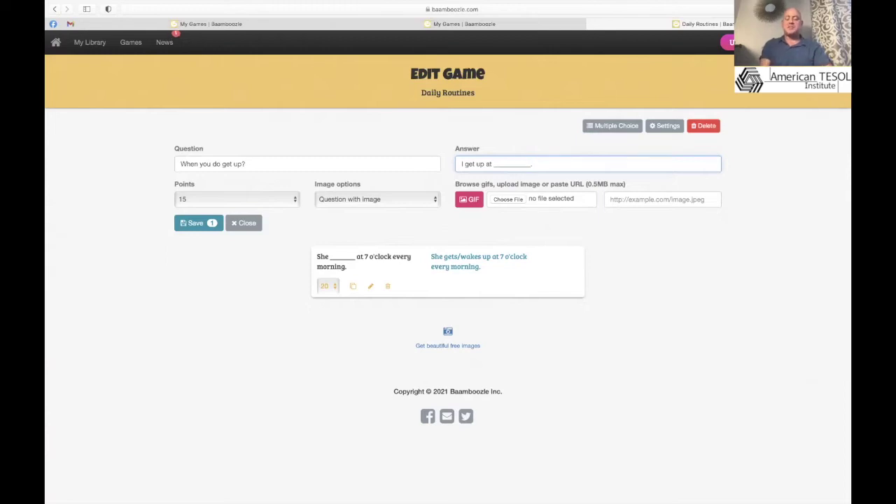
# Step: Save the "When you do get up?" question with 25 points and set the saved 7 o'clock question to 15 points
pyautogui.click(205, 200)
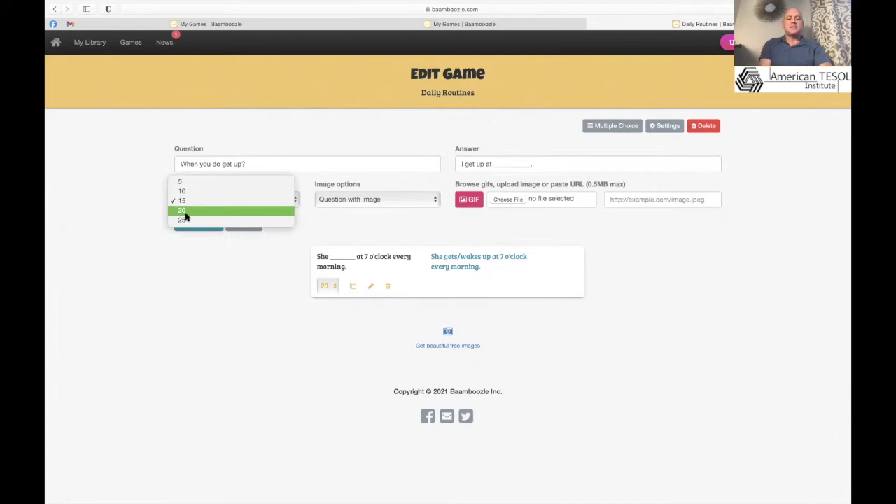
pyautogui.click(184, 221)
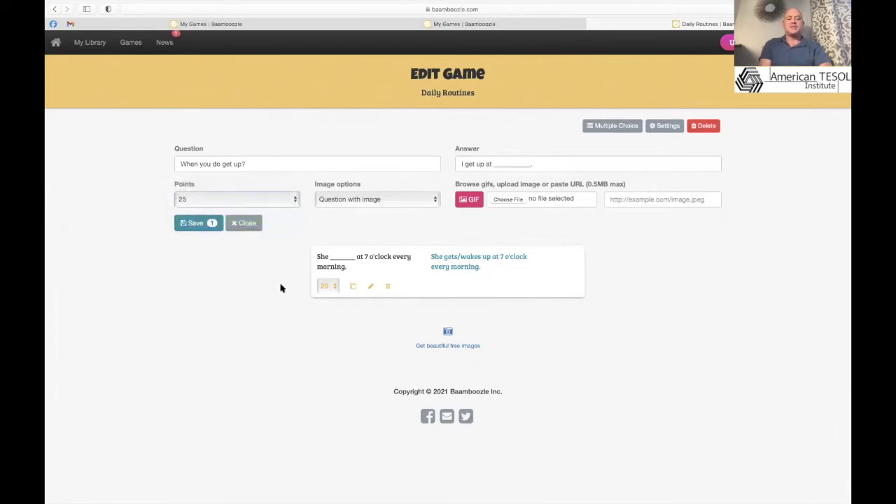
pyautogui.click(186, 224)
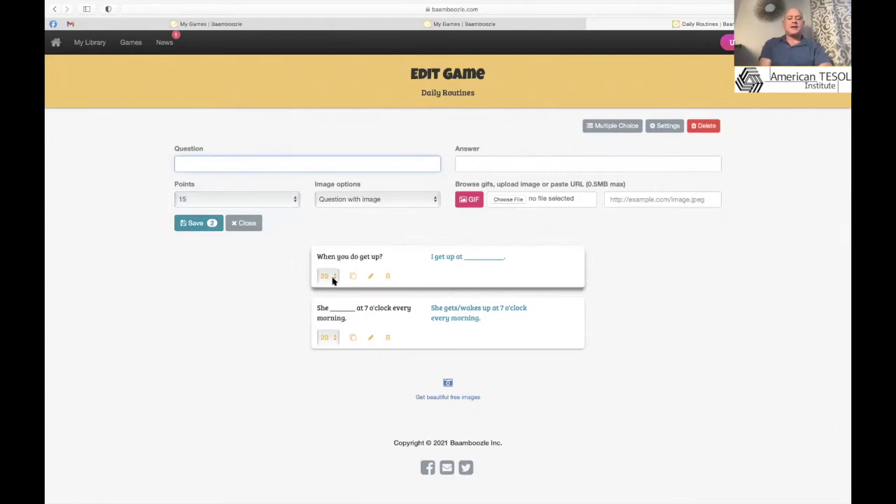
pyautogui.click(331, 339)
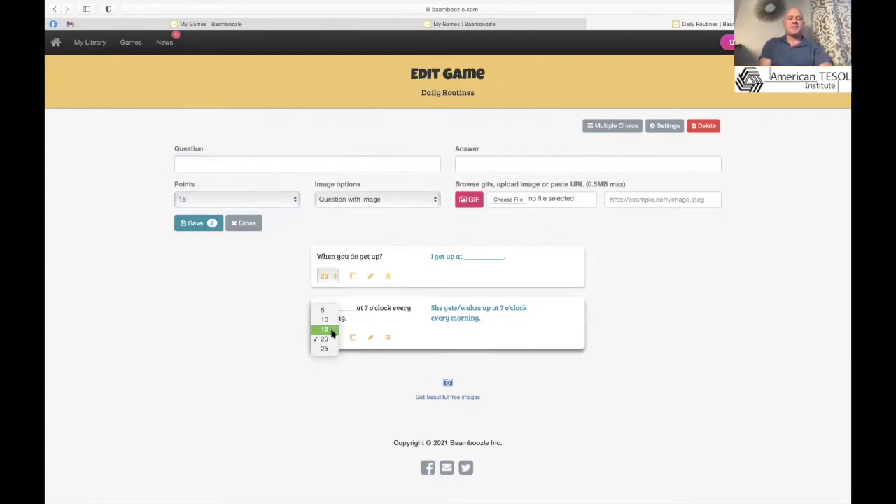
pyautogui.press('Return')
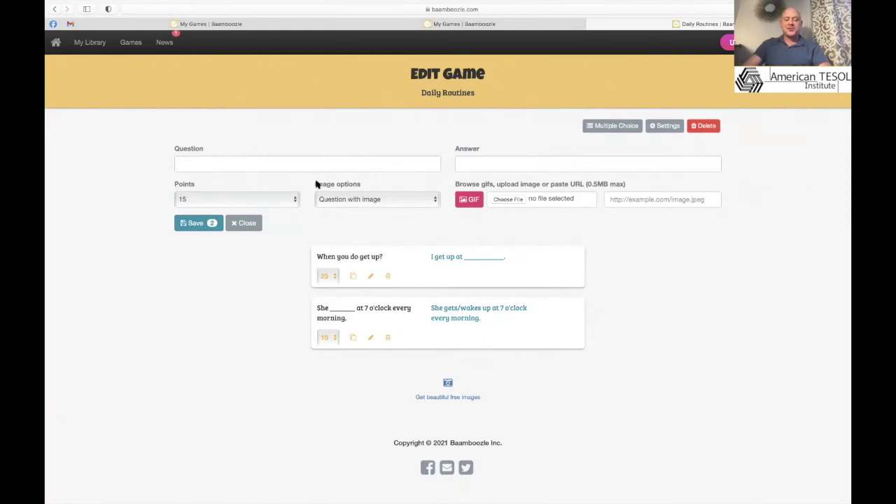
# Step: Enter a third question reading "What does he do at night?"
pyautogui.click(277, 166)
pyautogui.write('What does he ')
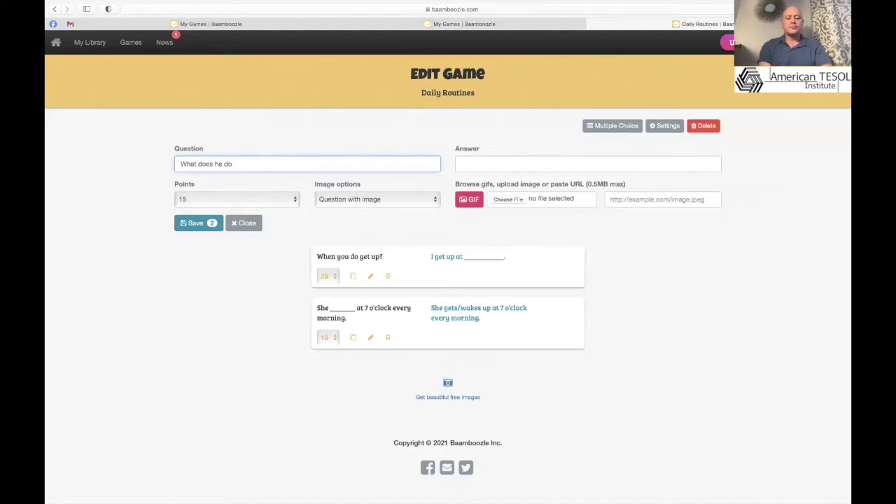
pyautogui.write('do ')
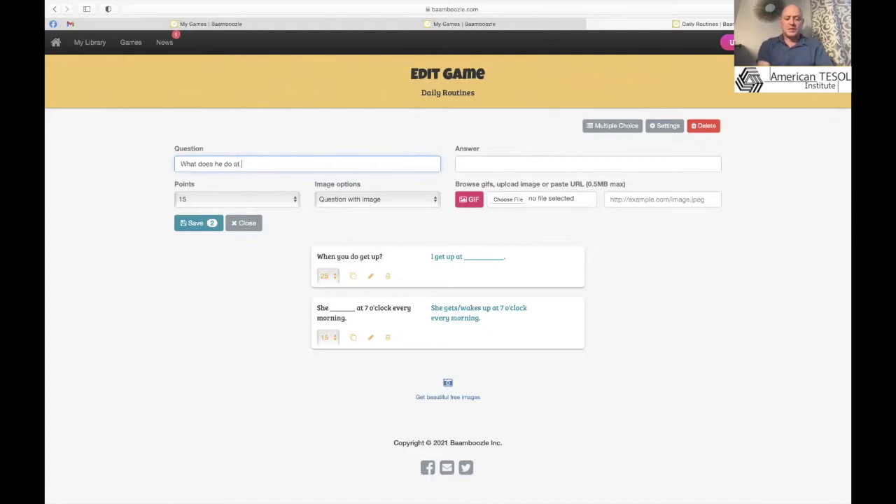
pyautogui.write('at night?')
# Step: Search the GIF library for "go to bed" and "bed", and attach the cartoon cat in bed to the third question
pyautogui.click(469, 200)
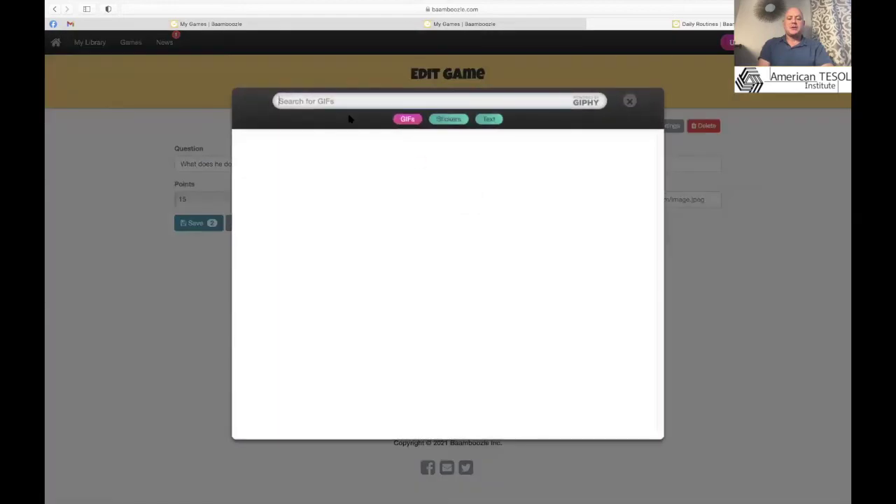
pyautogui.write('go ')
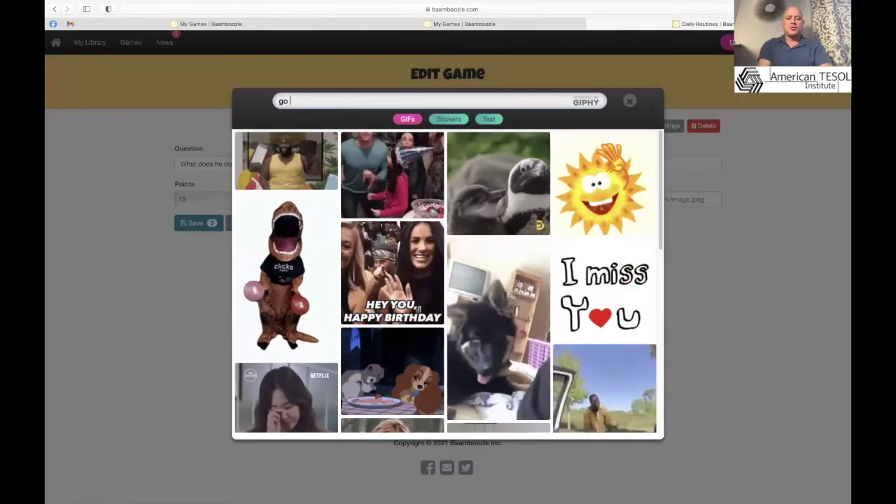
pyautogui.write('to bed')
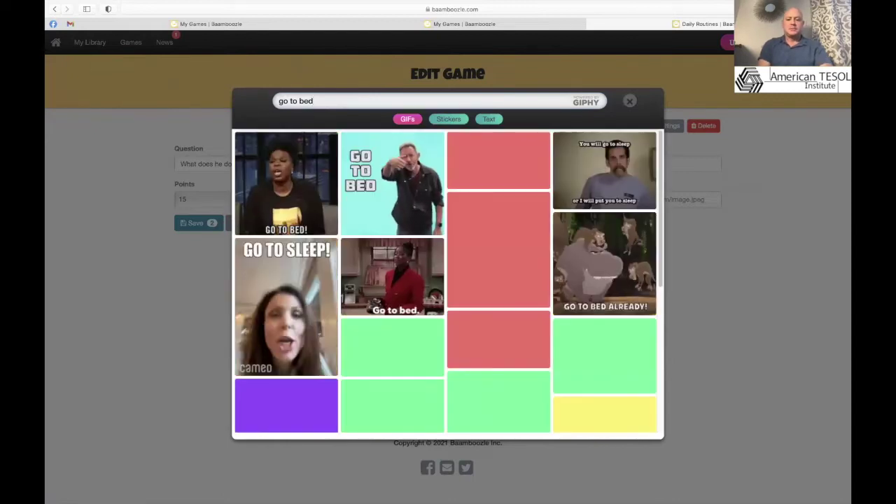
pyautogui.press('super+a')
pyautogui.write('bed')
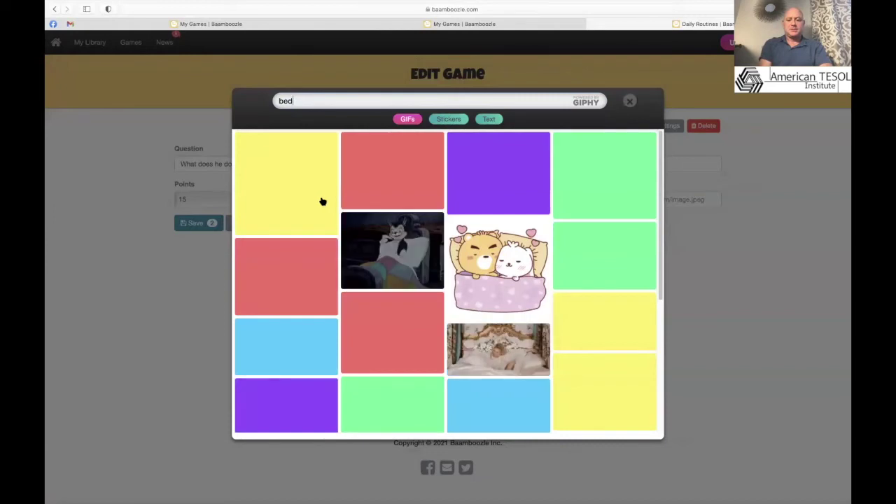
pyautogui.click(362, 230)
# Step: Enter "He goes to bed/sleep at night." as the third question's answer, save the question and close the game editor
pyautogui.click(471, 169)
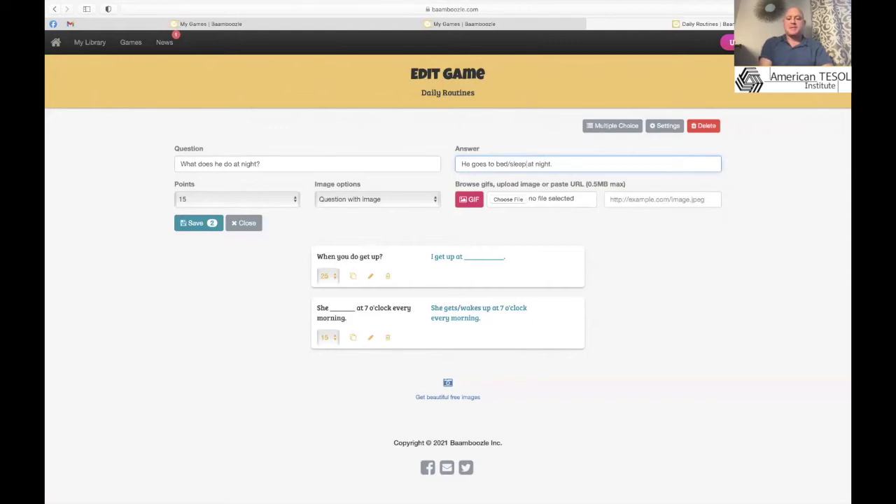
pyautogui.click(199, 225)
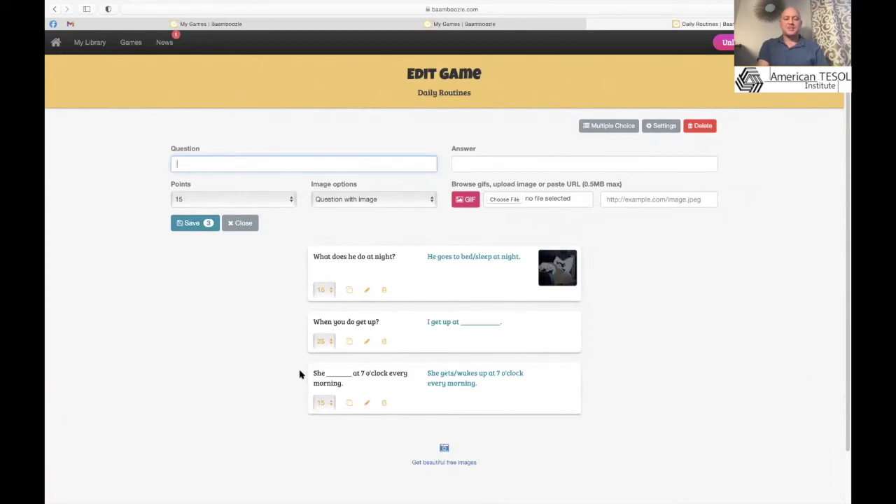
pyautogui.click(243, 224)
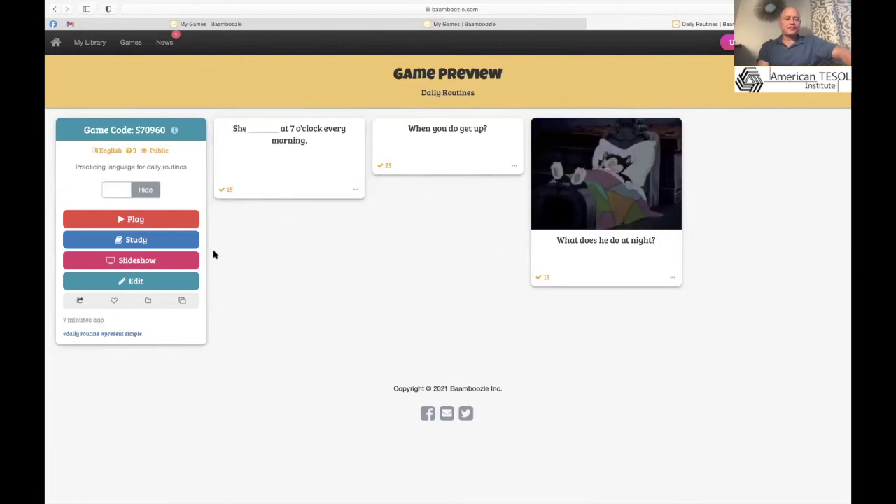
# Step: Page through the Daily Routines slideshow to the third question, exit it and show the answers in the game preview
pyautogui.click(150, 262)
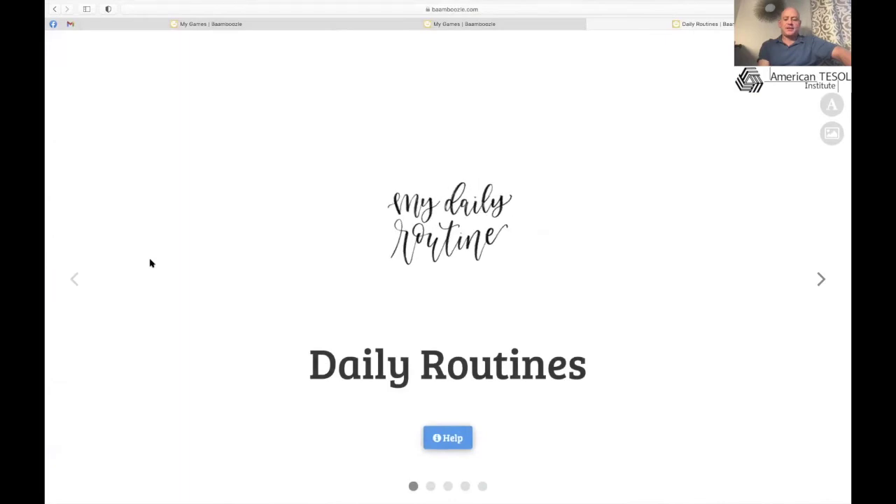
pyautogui.press('Right')
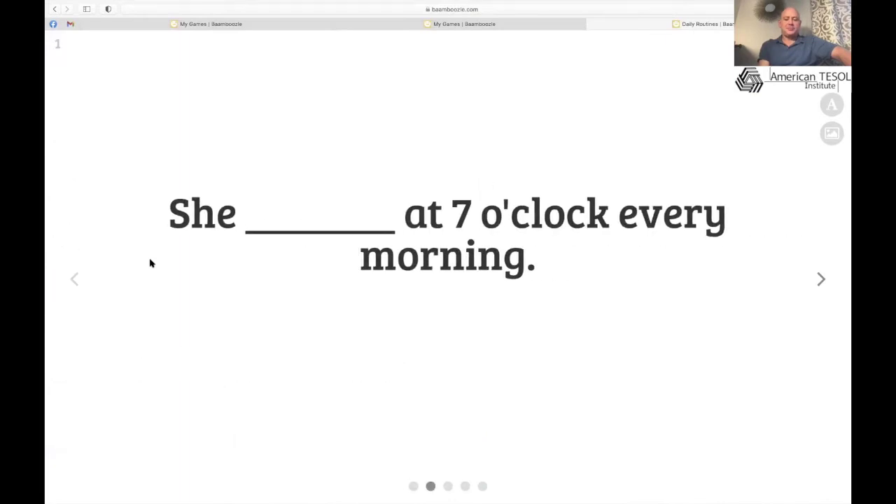
pyautogui.press('Right')
pyautogui.press('Right')
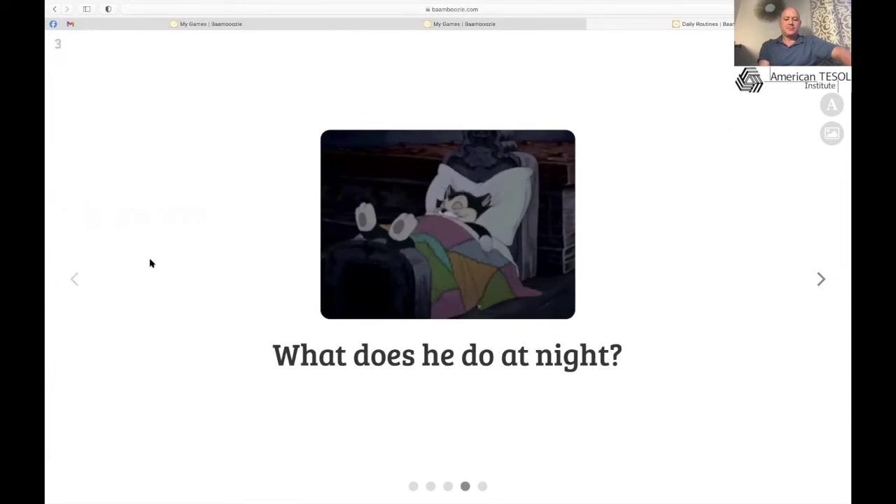
pyautogui.press('Escape')
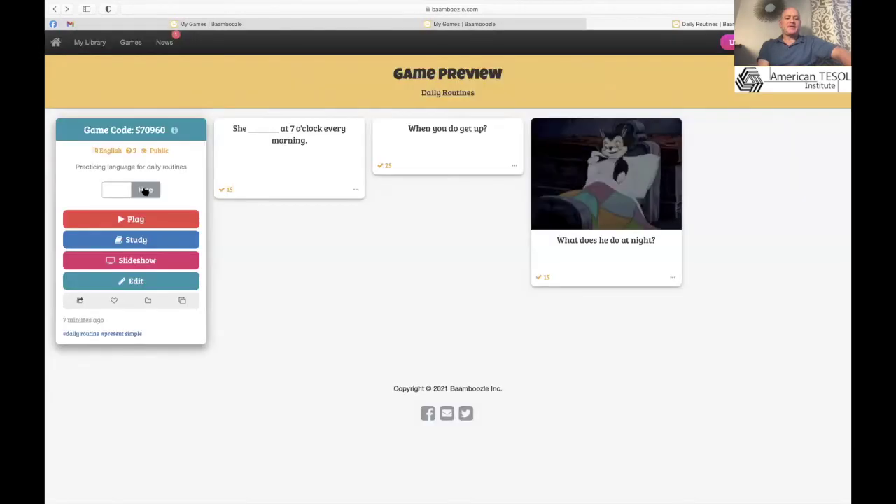
pyautogui.click(145, 191)
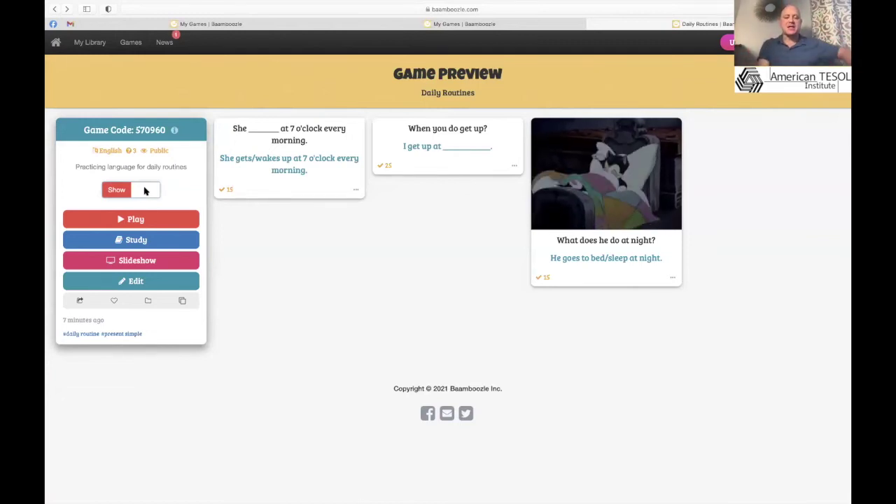
# Step: Open Daily Routines in study mode, reveal the answers to all three questions and return to the game preview
pyautogui.click(132, 241)
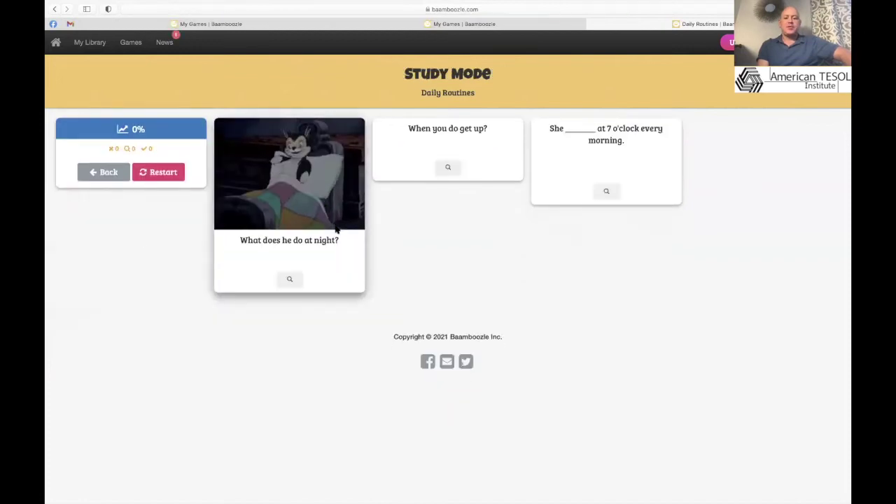
pyautogui.click(291, 279)
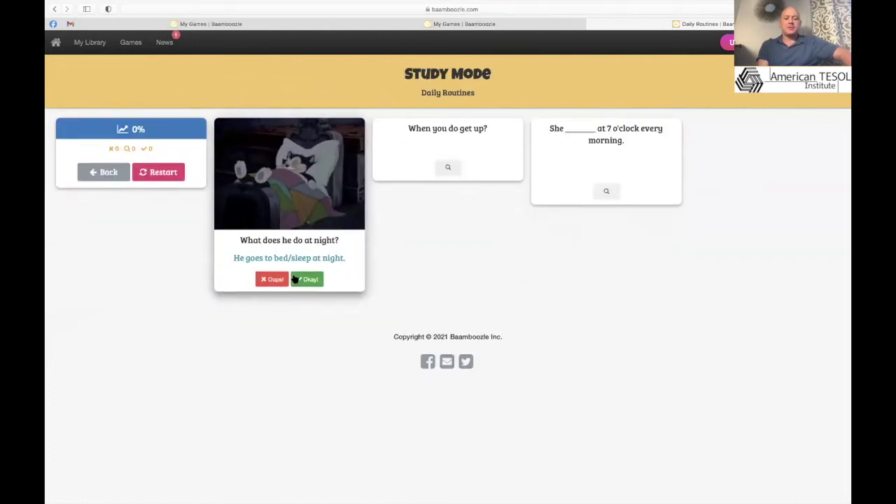
pyautogui.click(448, 167)
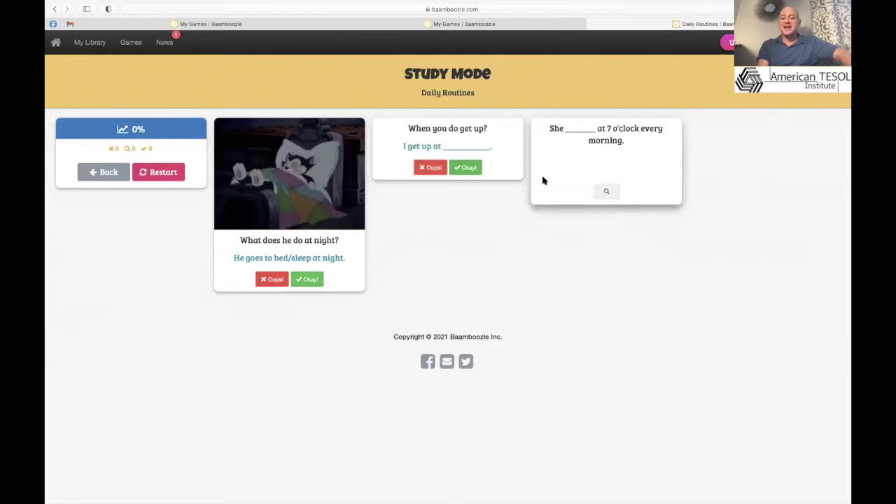
pyautogui.click(602, 190)
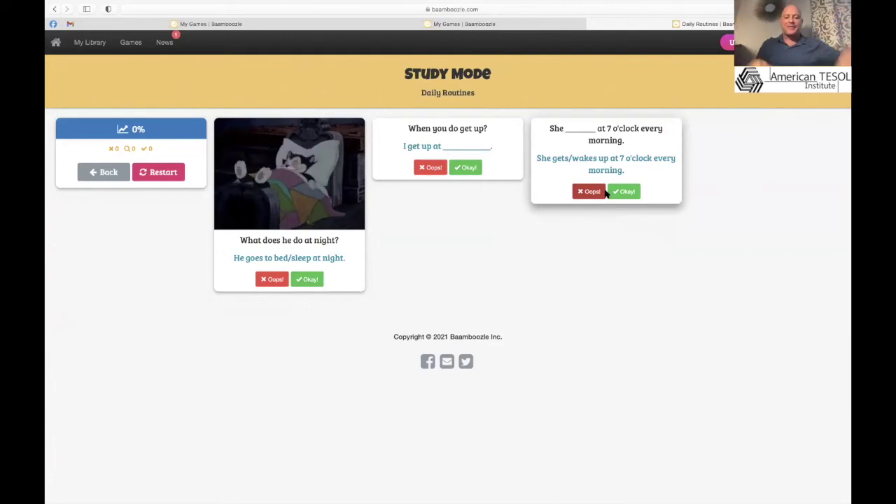
pyautogui.click(104, 172)
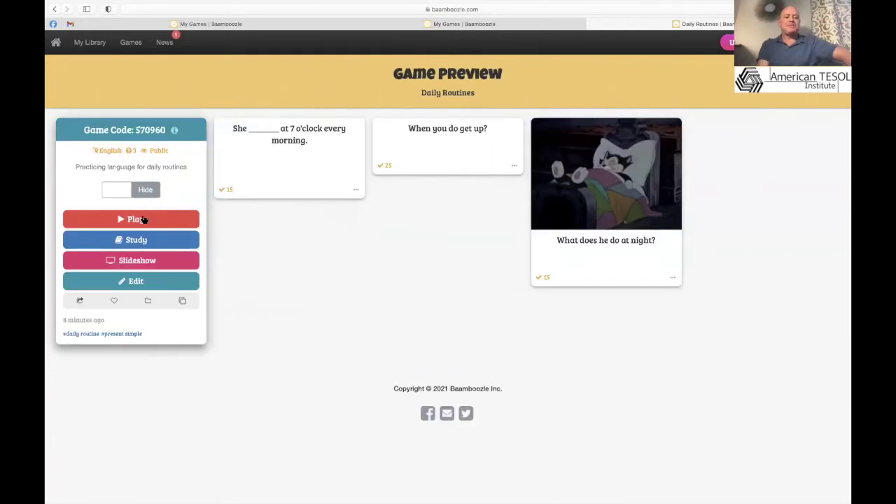
# Step: Set up Daily Routines for two teams with the Cats theme, looking over the power-ups, and start it in Classic Jr mode
pyautogui.click(142, 220)
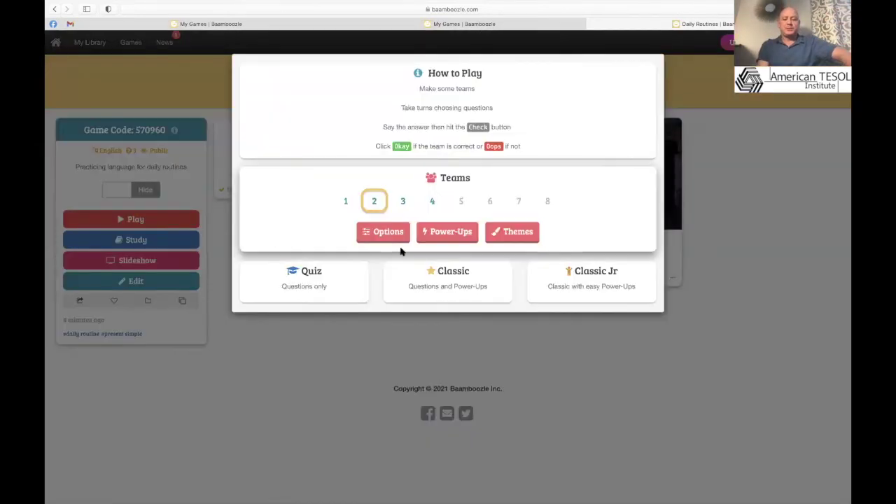
pyautogui.click(444, 232)
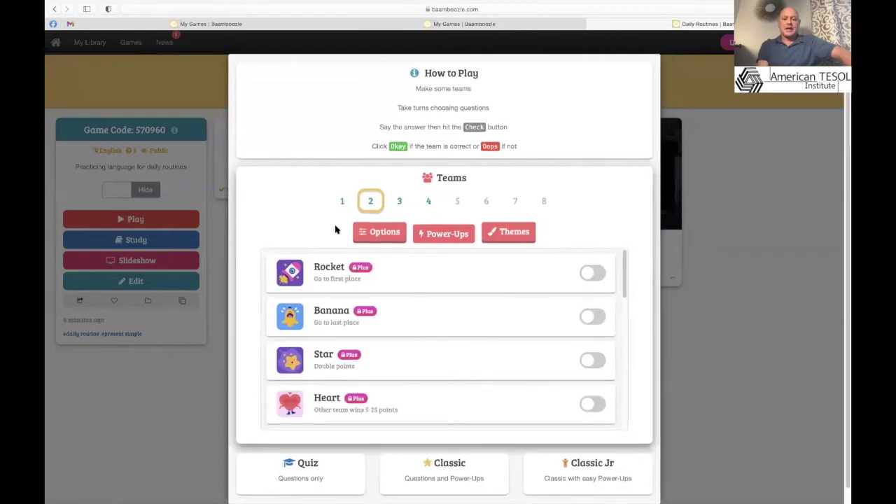
pyautogui.click(514, 236)
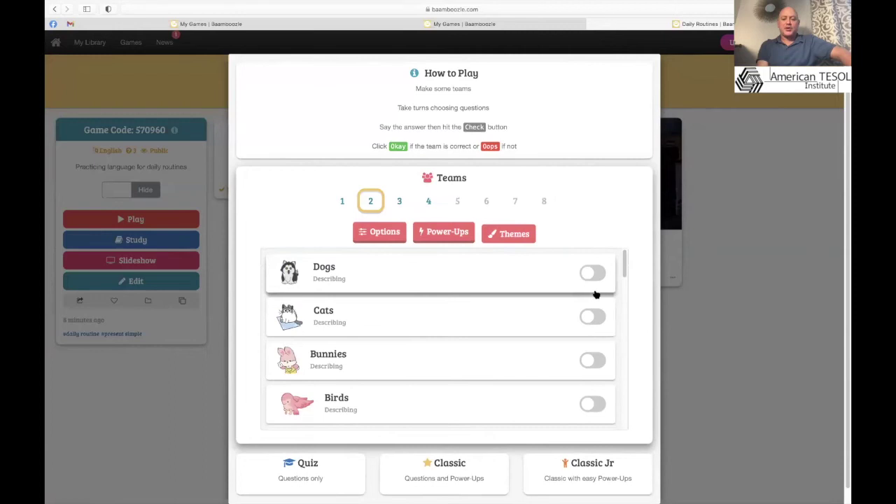
pyautogui.click(595, 318)
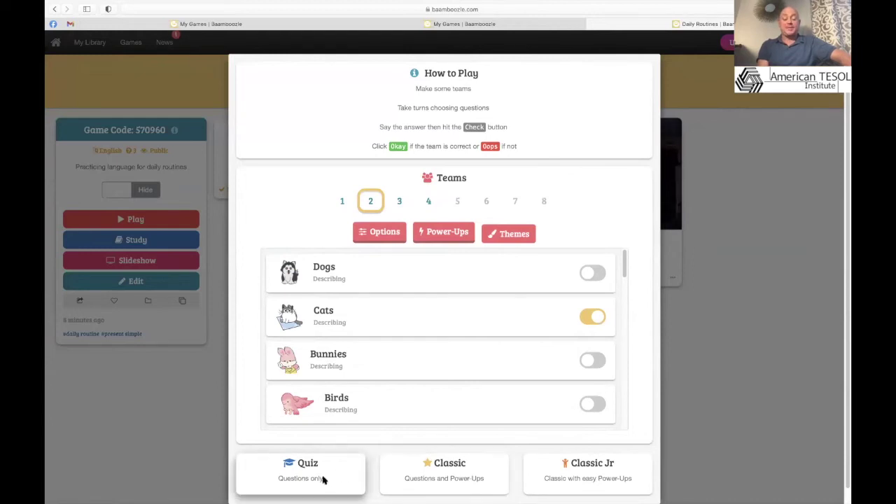
pyautogui.click(626, 478)
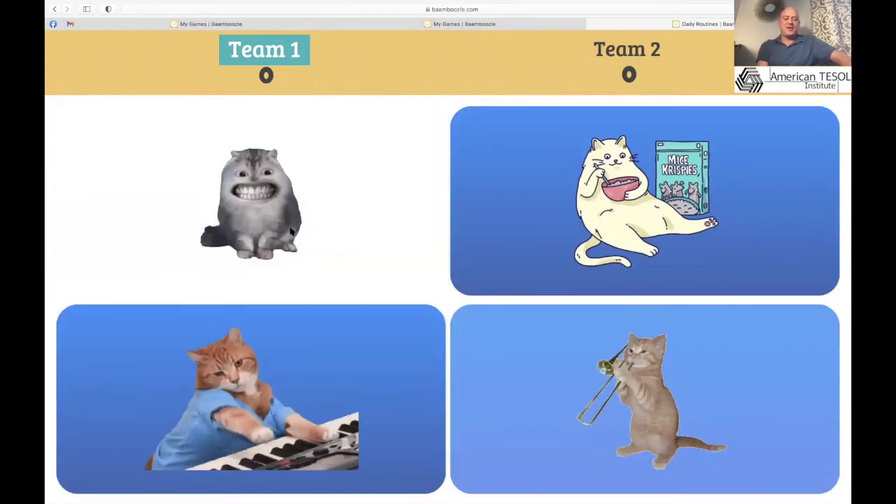
# Step: Play one turn per team with the grinning cat and trombone cat tiles, checking each answer and marking both correct
pyautogui.click(292, 231)
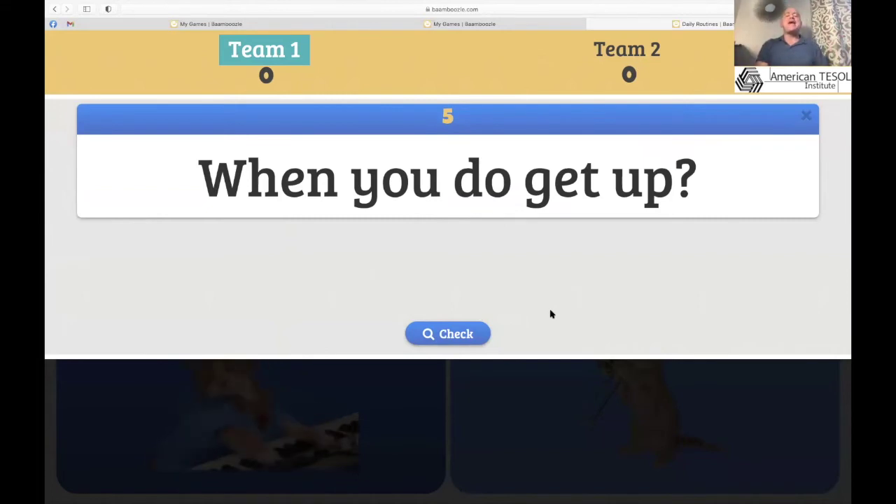
pyautogui.click(454, 333)
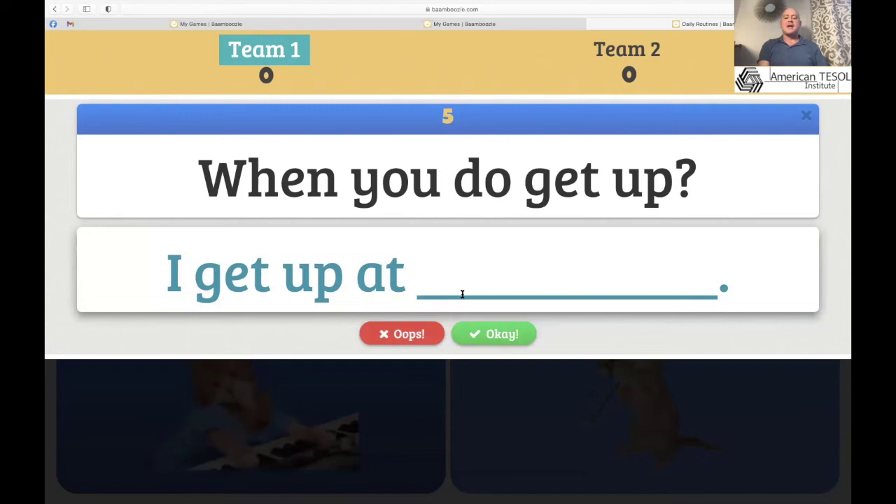
pyautogui.click(491, 333)
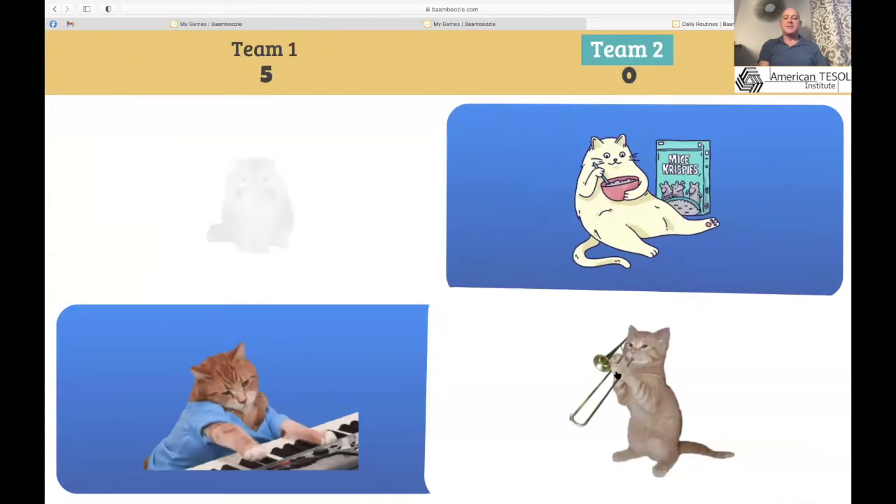
pyautogui.click(617, 376)
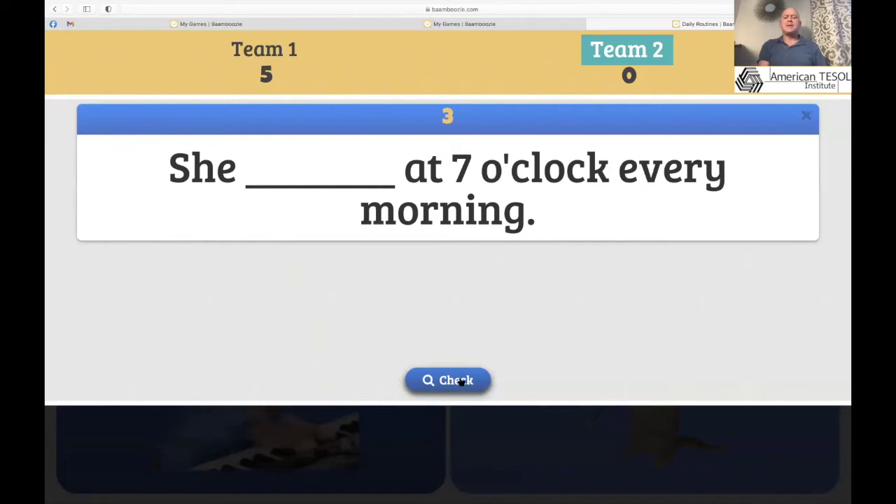
pyautogui.click(461, 381)
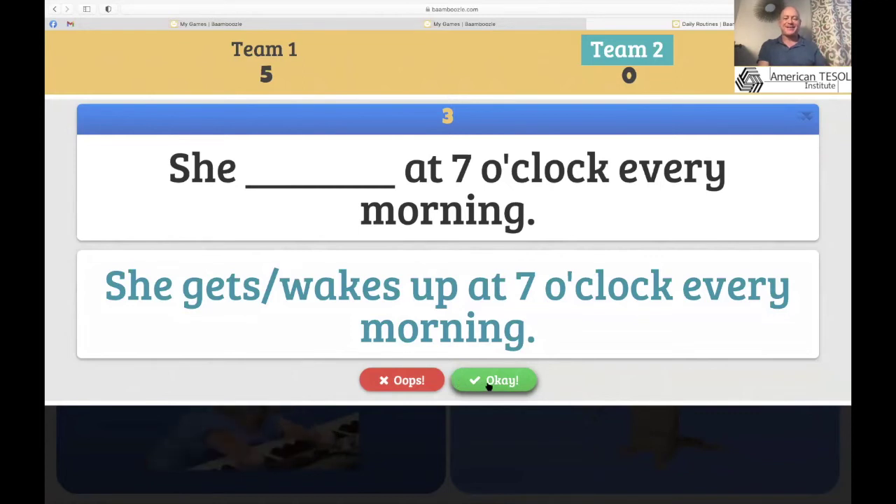
pyautogui.click(489, 382)
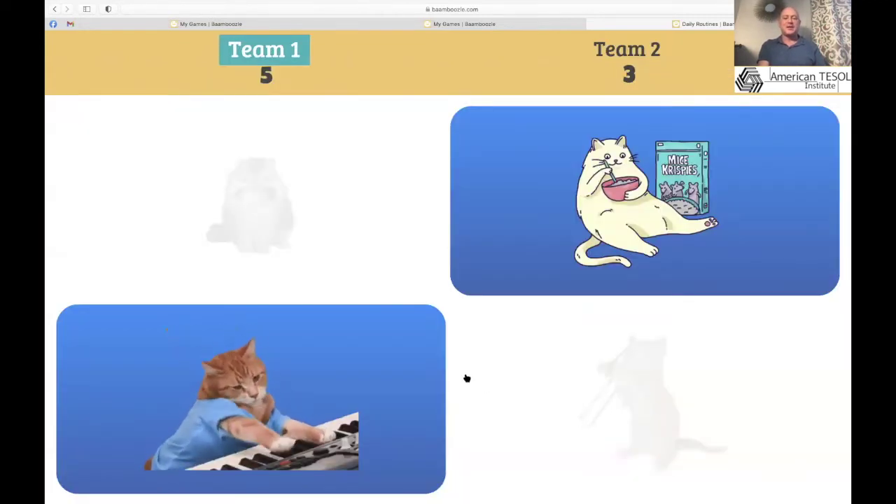
# Step: Play the keyboard cat tile, accepting its point loss, and the cereal cat tile, checking its answer and marking it correct
pyautogui.click(362, 394)
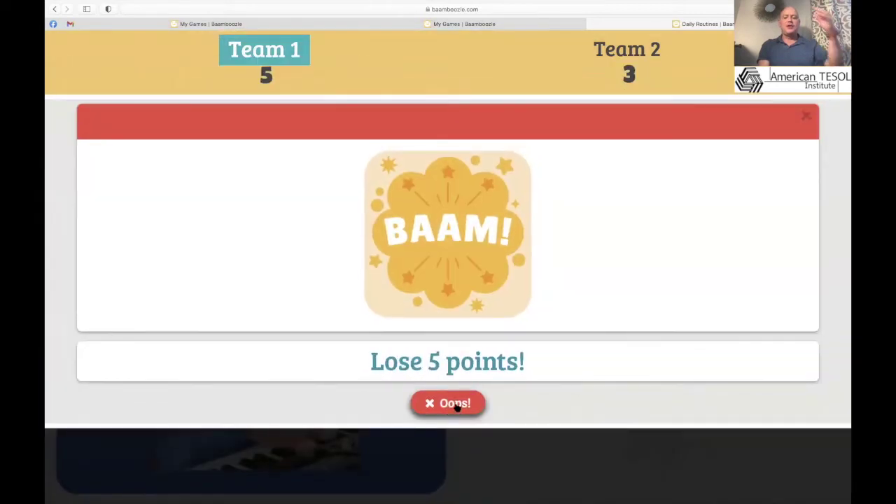
pyautogui.click(459, 404)
pyautogui.click(536, 267)
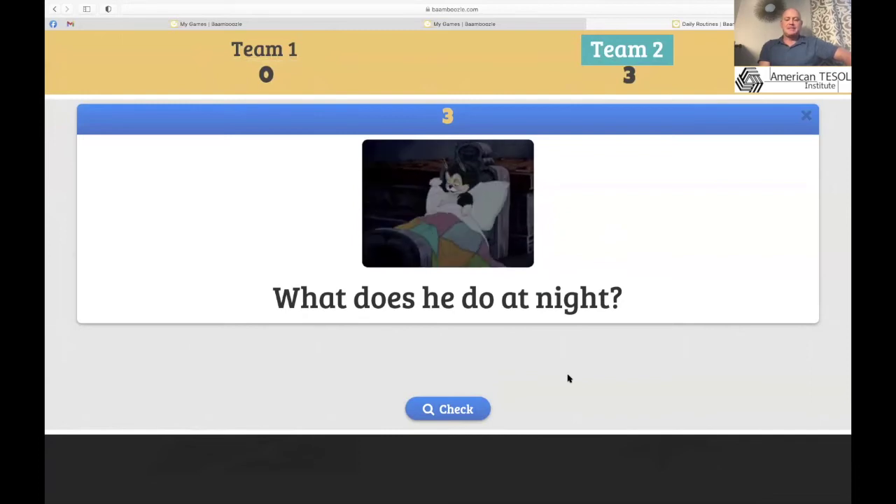
pyautogui.click(455, 411)
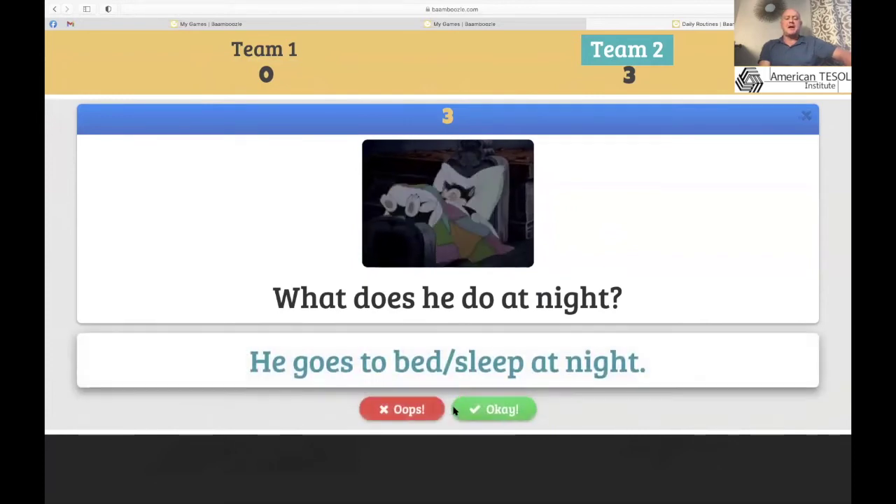
pyautogui.click(490, 410)
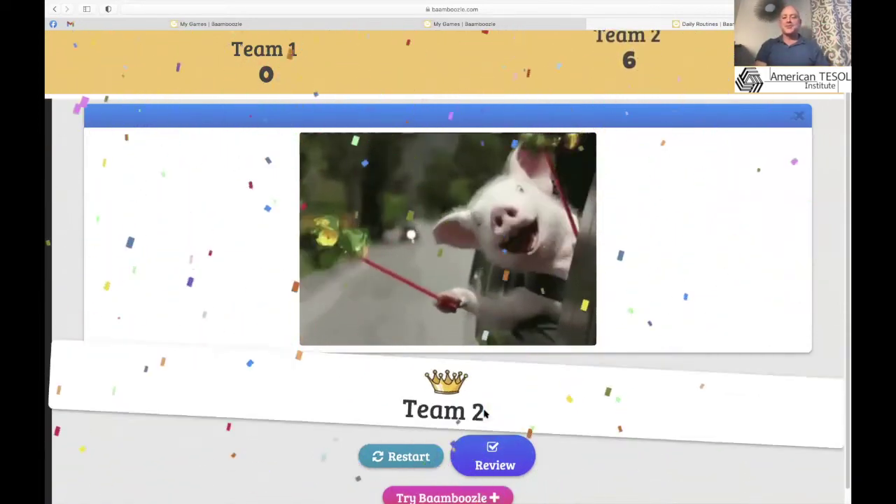
# Step: Close the finished Daily Routines game and go back to the open My Games page
pyautogui.press('super+equal')
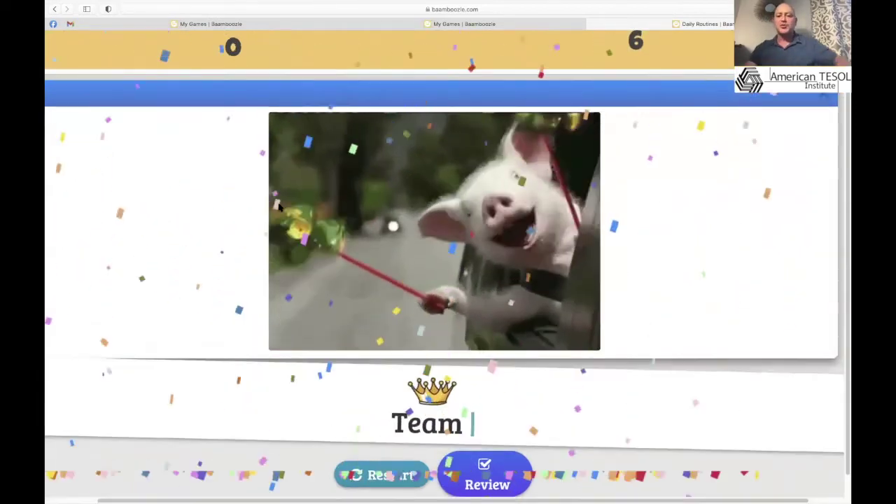
pyautogui.scroll(1, 462, 241)
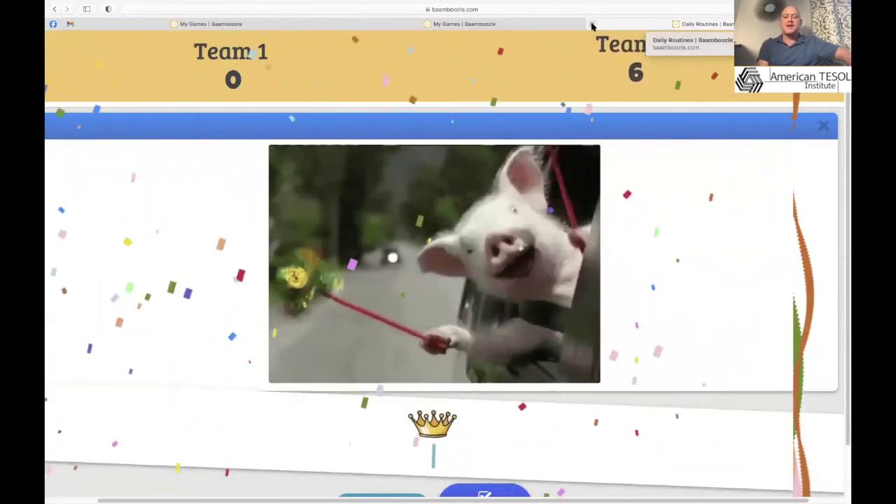
pyautogui.click(592, 26)
pyautogui.click(457, 24)
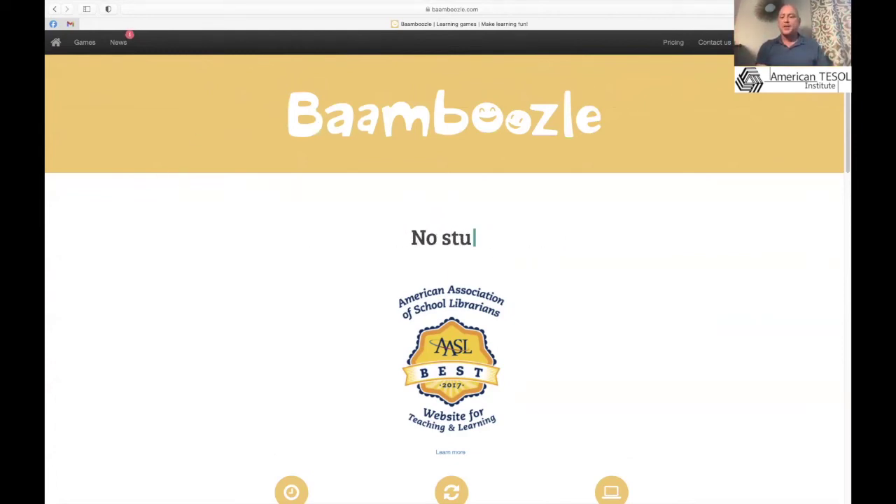
# Step: Sign in to the teacher account with the saved account email and password
pyautogui.click(760, 42)
pyautogui.click(474, 142)
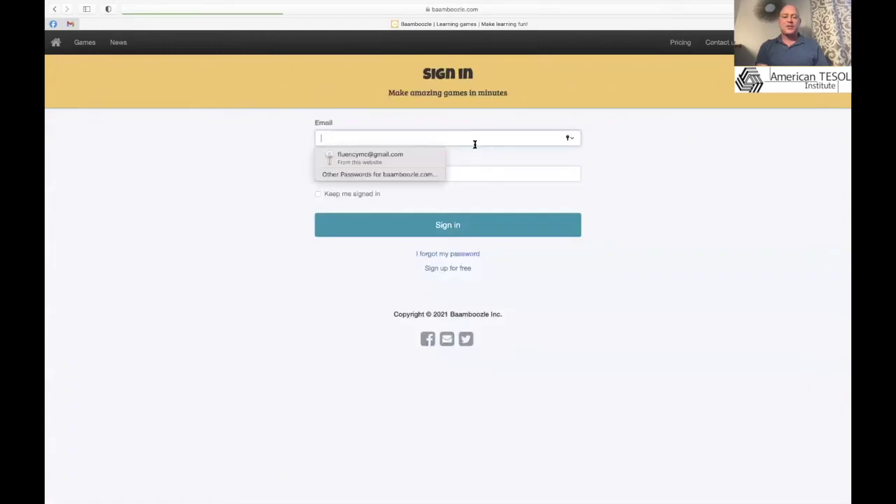
pyautogui.click(341, 156)
pyautogui.click(428, 234)
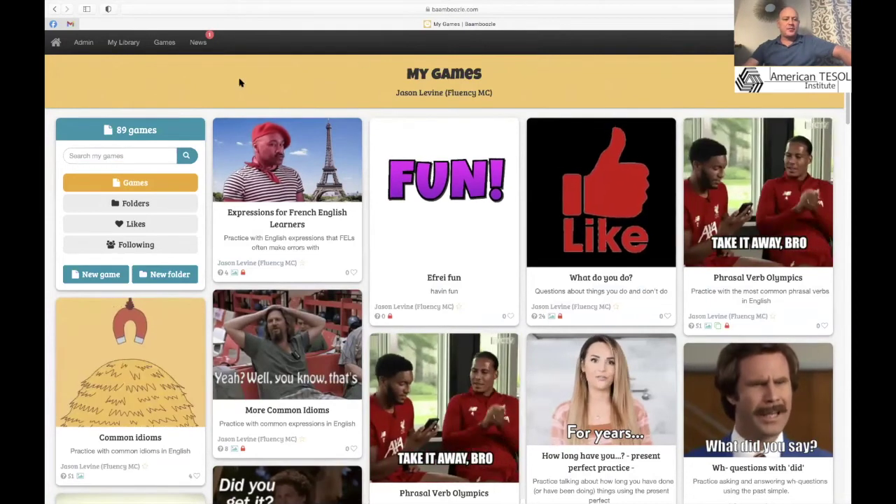
# Step: View the account's public profile page, return to My Games and open the list of game folders
pyautogui.click(81, 45)
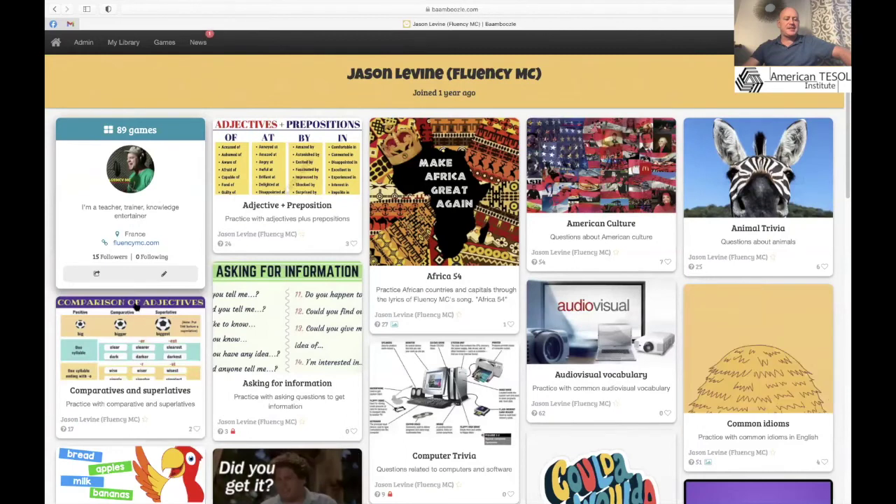
pyautogui.press('super+bracketleft')
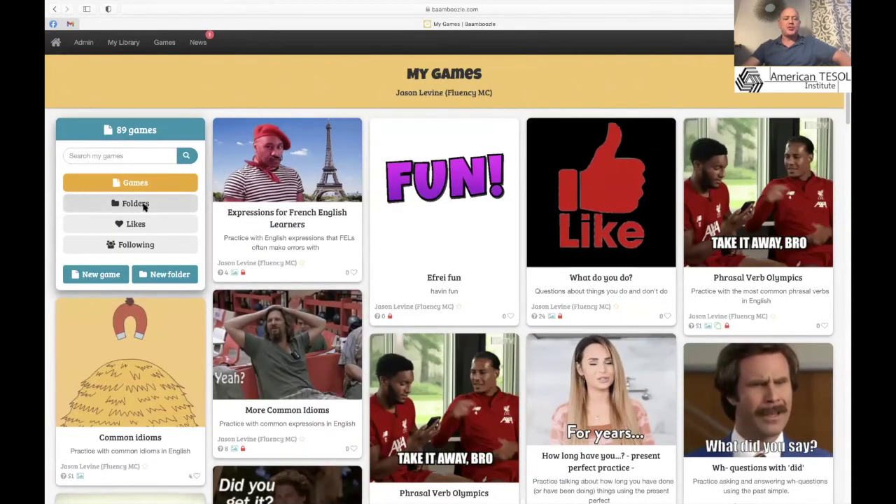
pyautogui.click(143, 206)
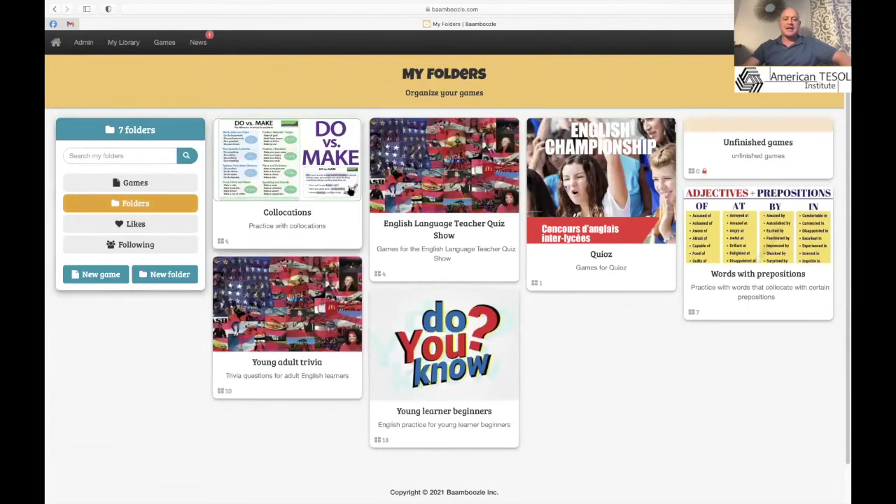
# Step: Look at the games in the Collocations and English Language Teacher Quiz Show folders, returning to My Folders after each
pyautogui.click(287, 169)
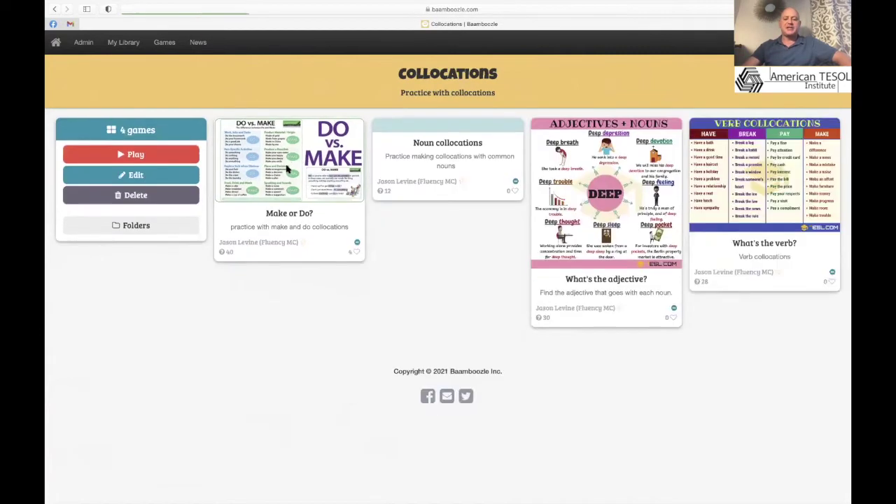
pyautogui.click(53, 10)
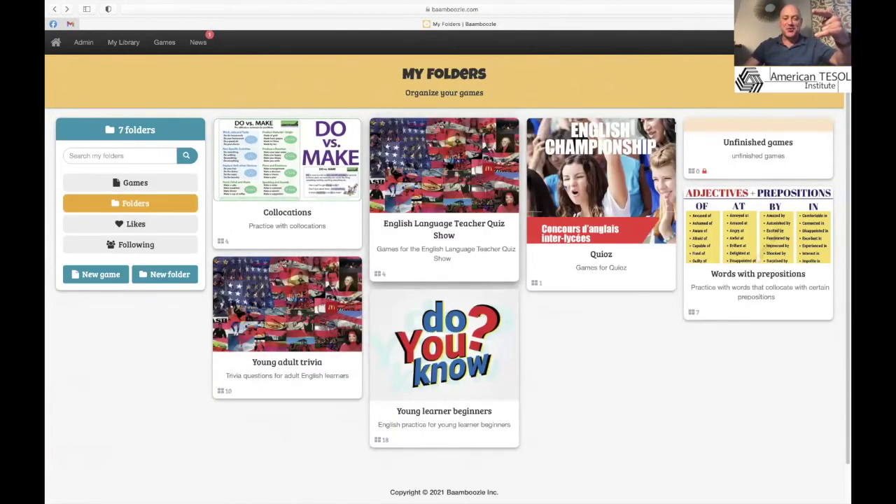
pyautogui.click(447, 165)
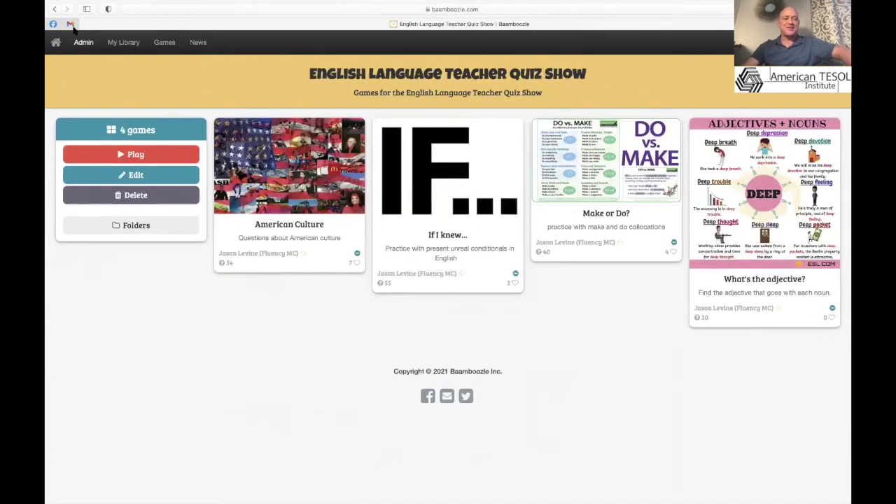
pyautogui.click(52, 9)
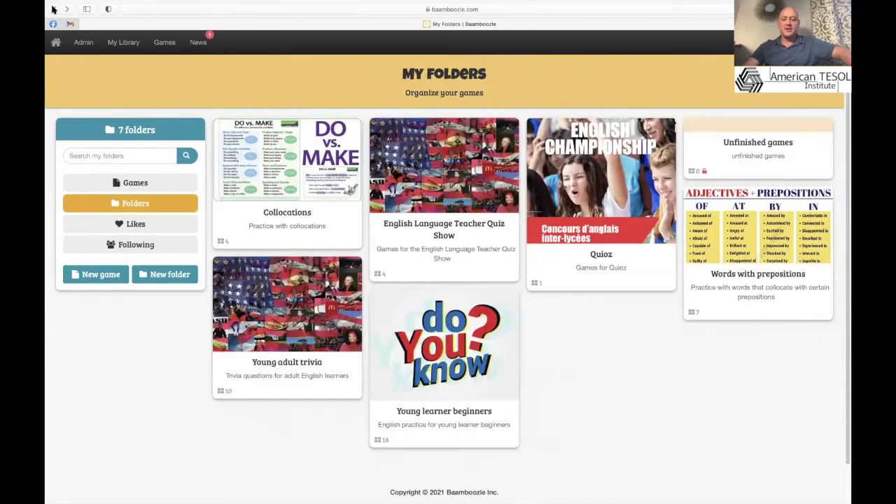
# Step: Look through the games in the Young learner beginners folder and return to My Folders
pyautogui.click(482, 387)
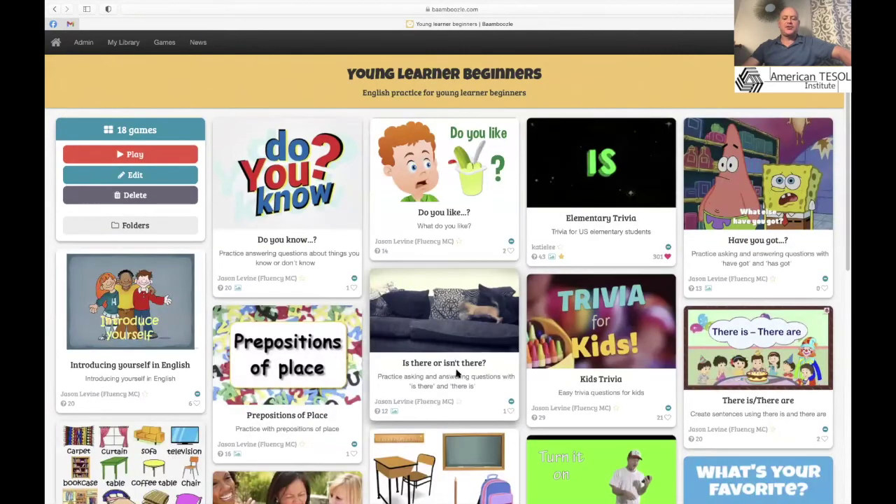
pyautogui.scroll(-5, 456, 374)
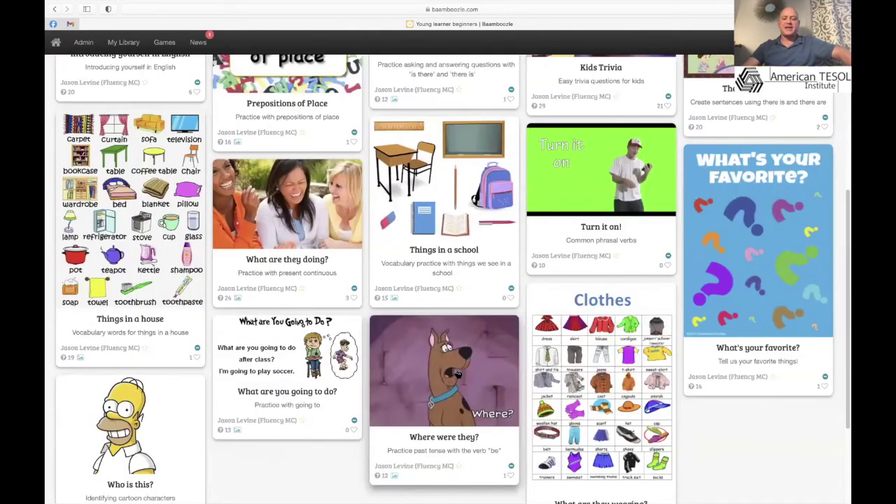
pyautogui.scroll(5, 457, 373)
pyautogui.click(54, 9)
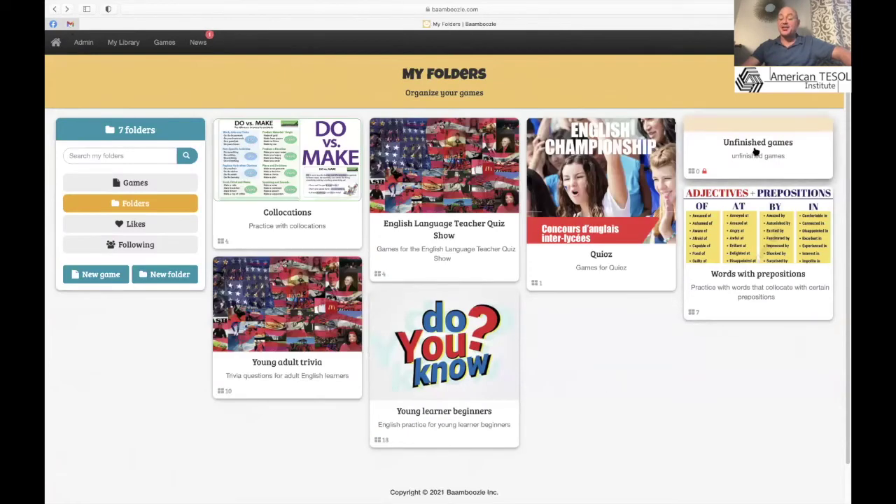
# Step: Return to My Games and look through the collection of teacher-made games and their topics
pyautogui.press('super+bracketleft')
pyautogui.scroll(-3, 451, 260)
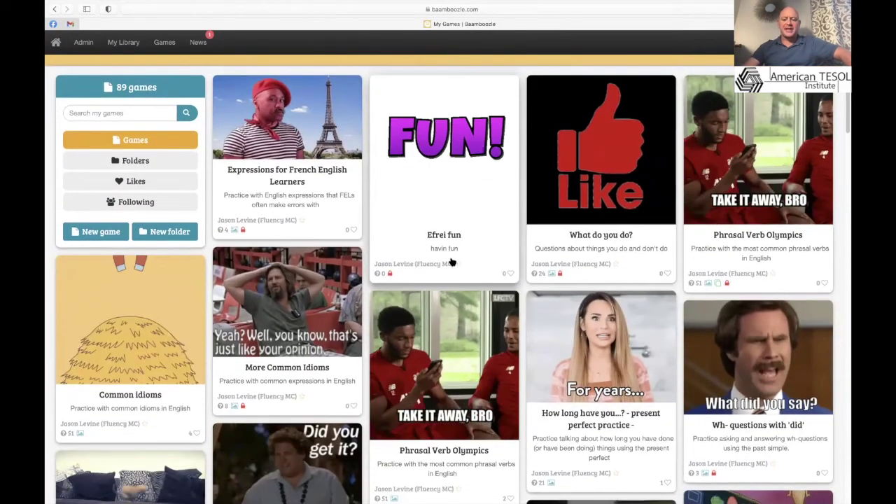
pyautogui.scroll(-3, 452, 263)
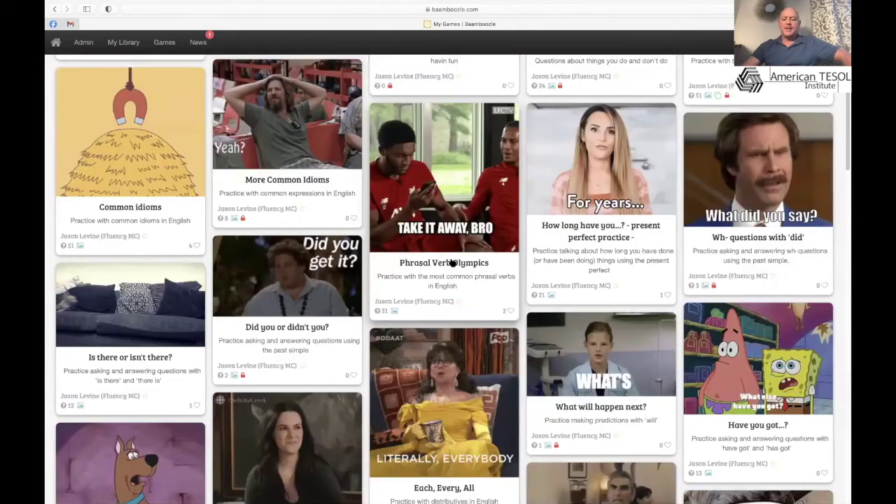
pyautogui.scroll(-2, 452, 262)
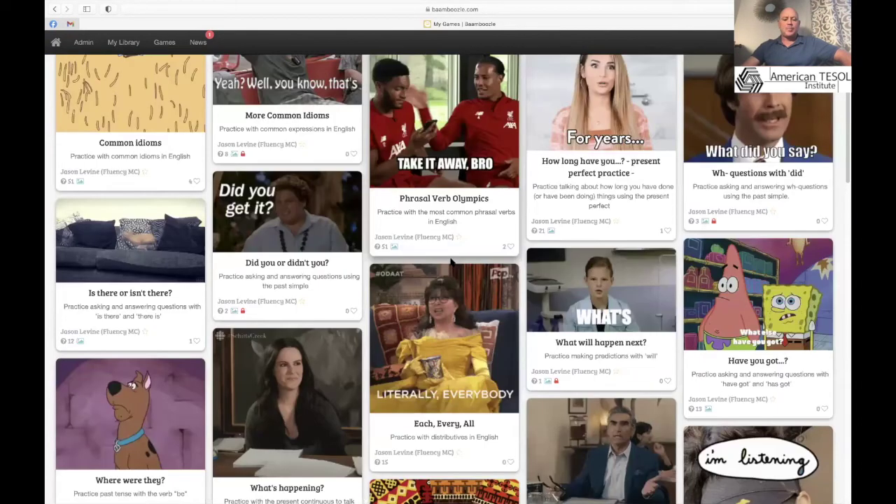
pyautogui.scroll(-2, 452, 262)
pyautogui.scroll(6, 452, 261)
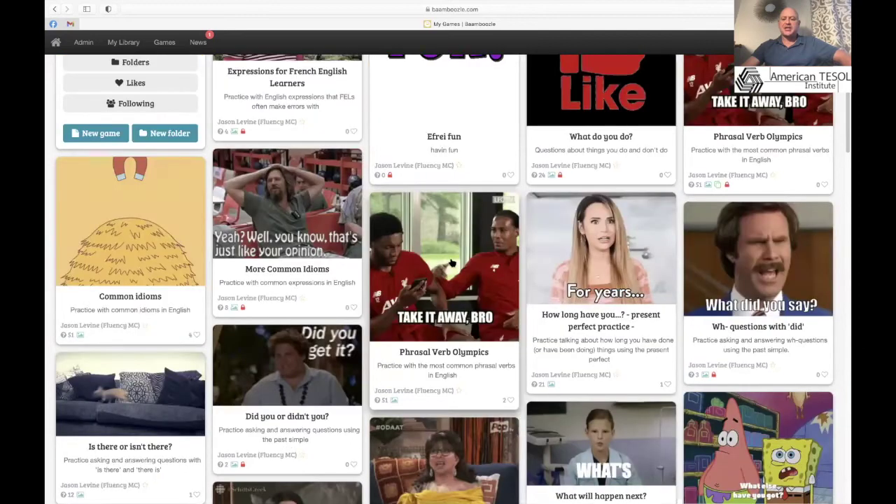
pyautogui.scroll(4, 452, 262)
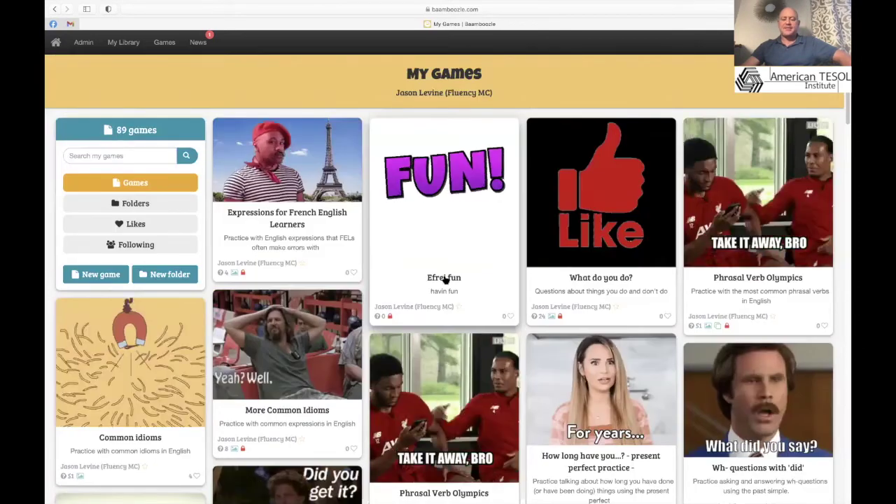
pyautogui.scroll(-2, 446, 280)
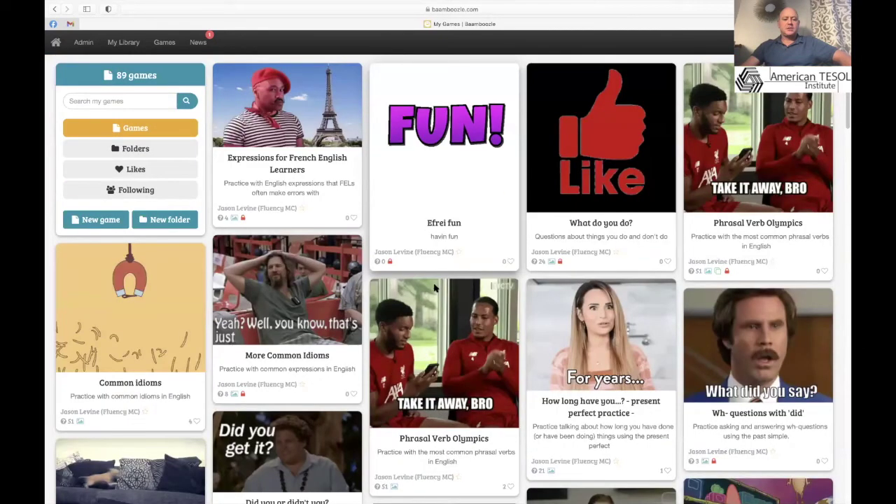
pyautogui.scroll(-10, 435, 287)
pyautogui.scroll(-11, 435, 287)
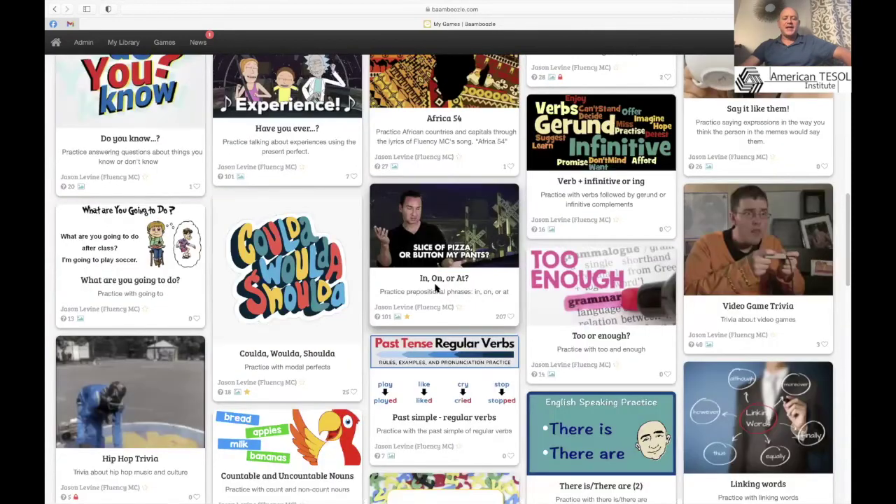
pyautogui.scroll(-1, 435, 288)
pyautogui.scroll(-1, 448, 297)
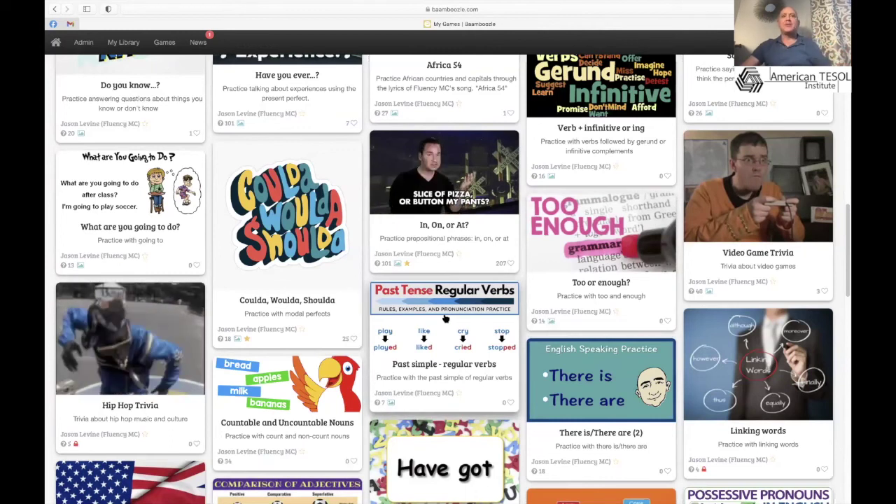
pyautogui.scroll(-2, 444, 318)
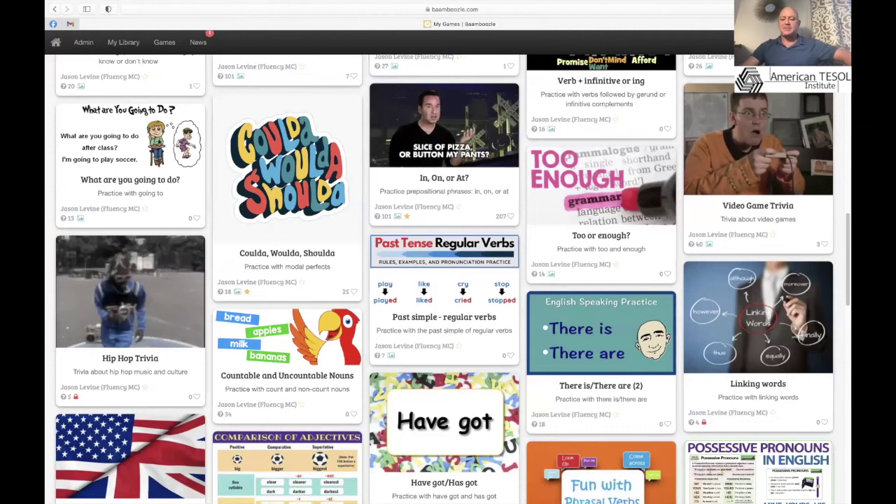
pyautogui.scroll(-10, 390, 298)
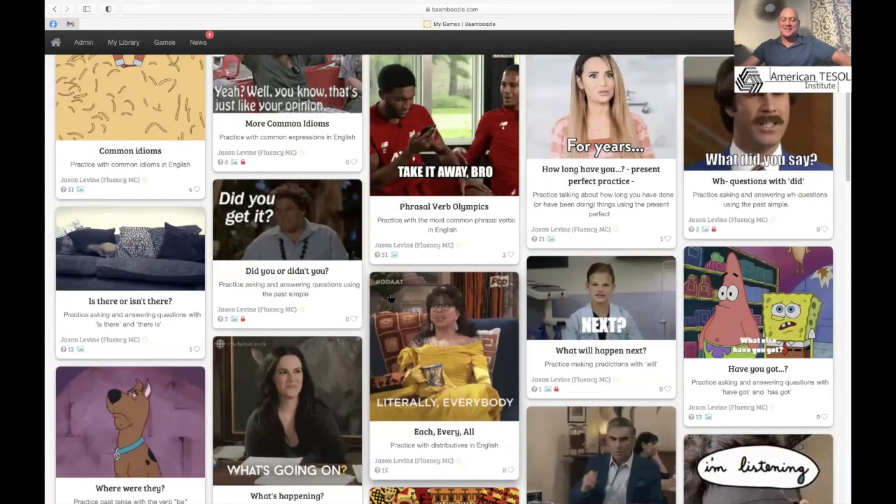
pyautogui.scroll(1, 391, 298)
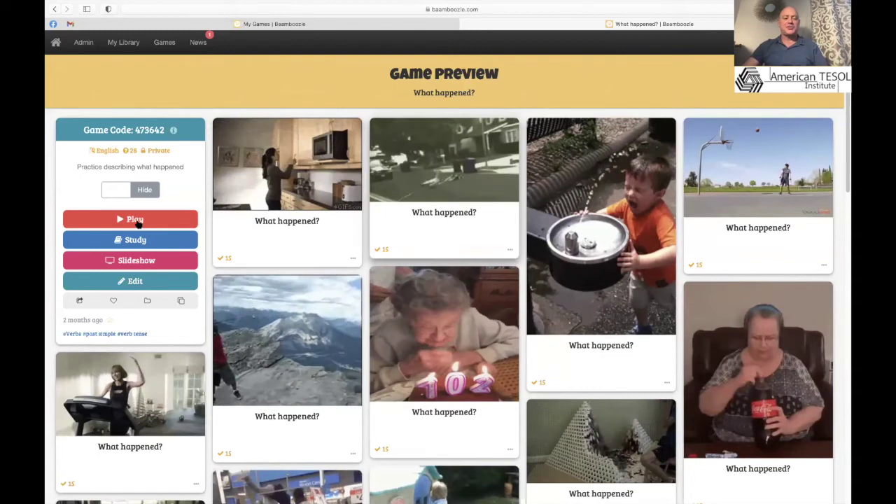
# Step: Open the play setup for the What happened? game, examine options such as Emoji Grid and Partial Credit, and close it
pyautogui.click(136, 220)
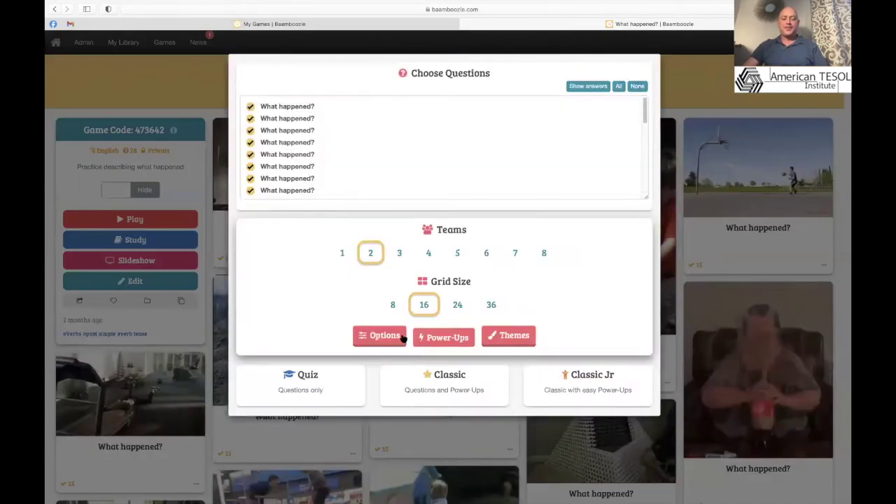
pyautogui.click(389, 337)
pyautogui.scroll(-1, 368, 390)
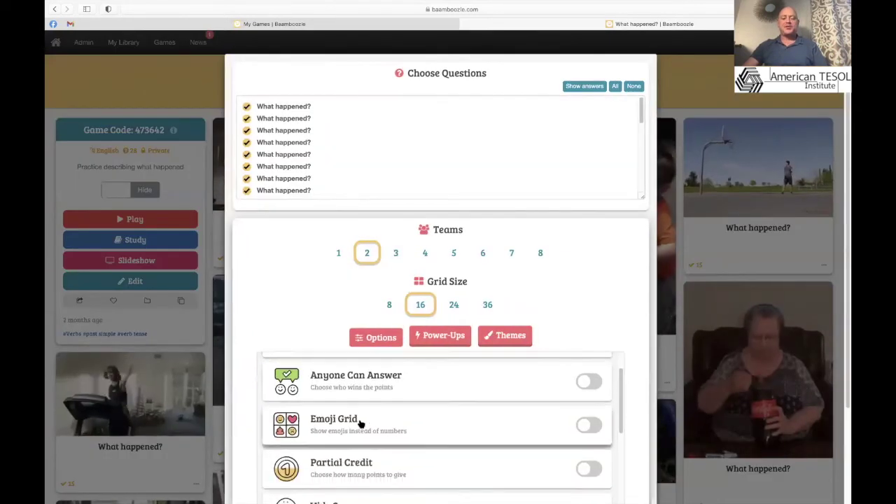
pyautogui.scroll(-1, 360, 420)
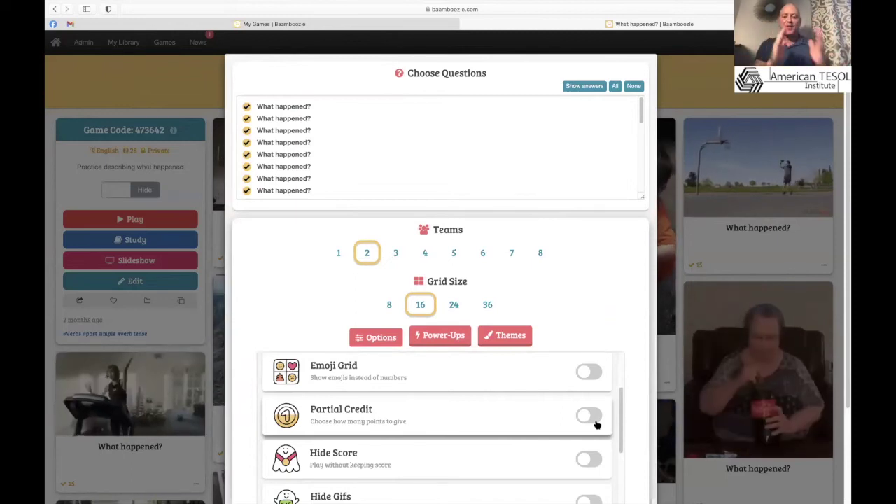
pyautogui.click(147, 86)
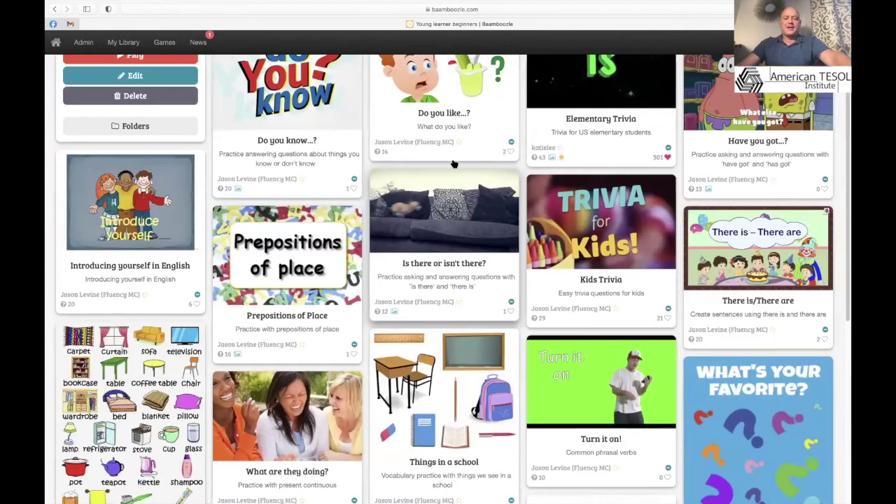
# Step: Preview the Is there or isn't there? game from the Young learner beginners folder with its answers shown, and close the preview
pyautogui.click(452, 168)
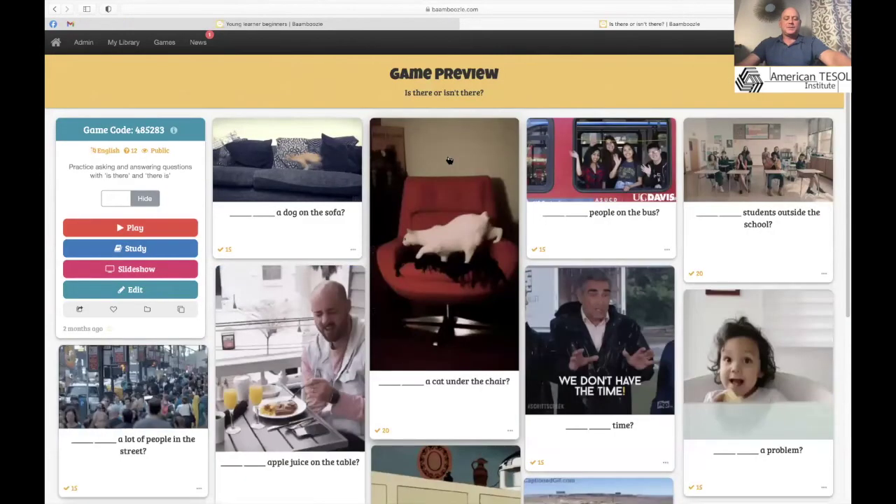
pyautogui.click(130, 199)
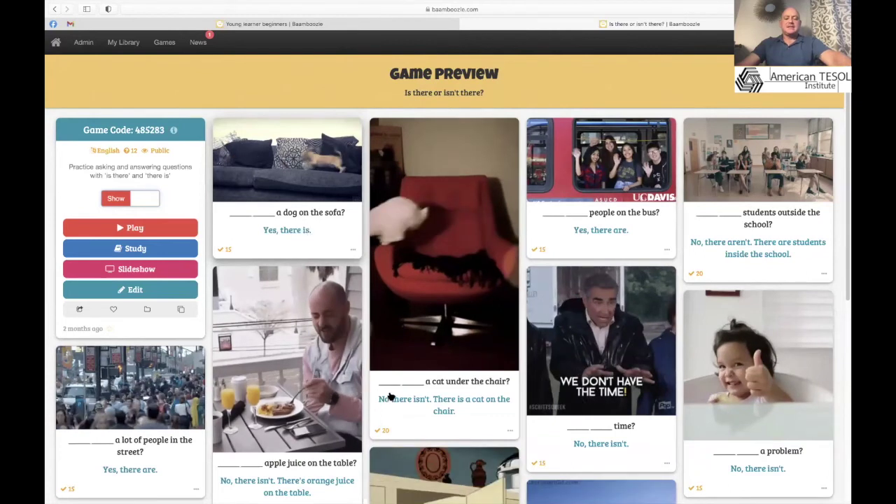
pyautogui.scroll(-2, 391, 396)
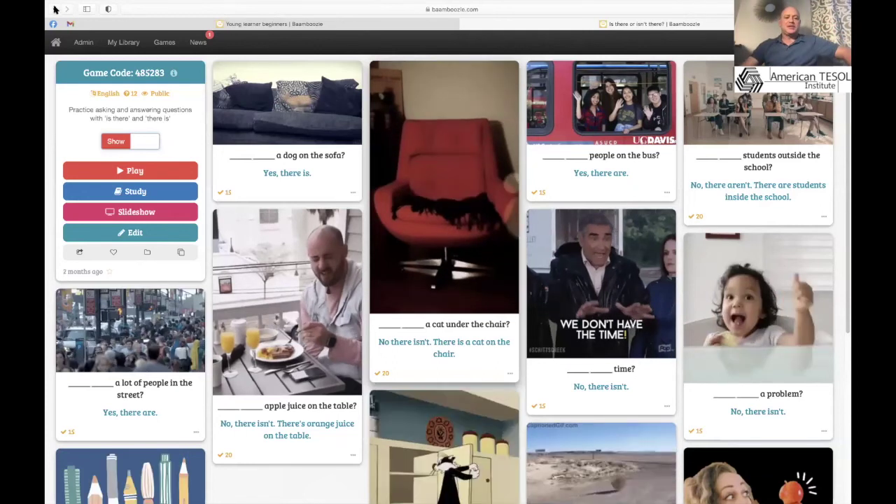
pyautogui.press('super+w')
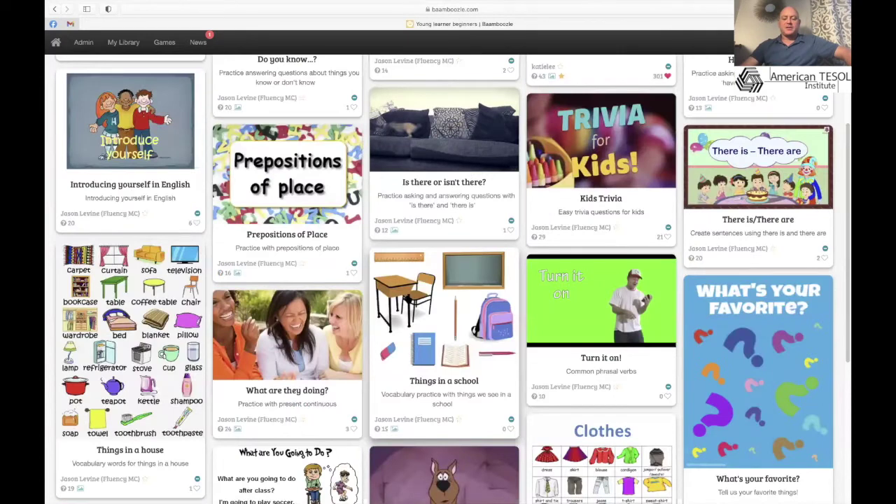
# Step: Preview Things in a school with its answers shown, and open Study mode to reveal the answer for the nurse and child picture
pyautogui.click(409, 301)
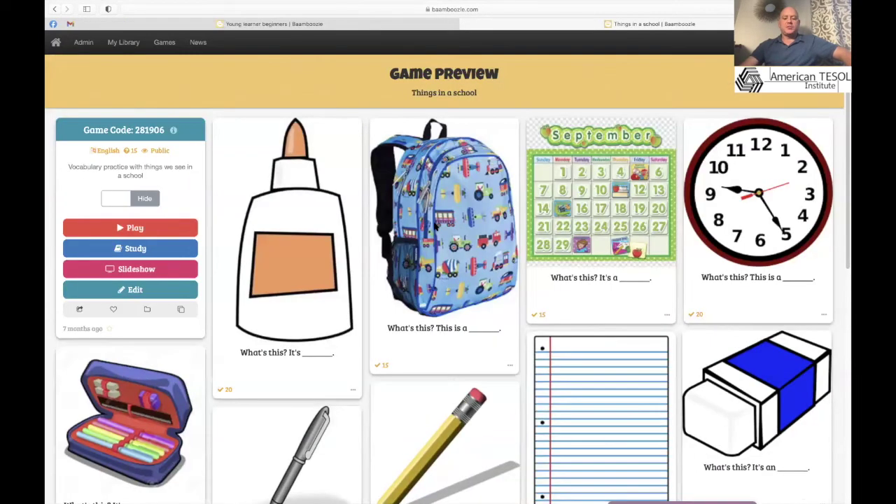
pyautogui.click(145, 199)
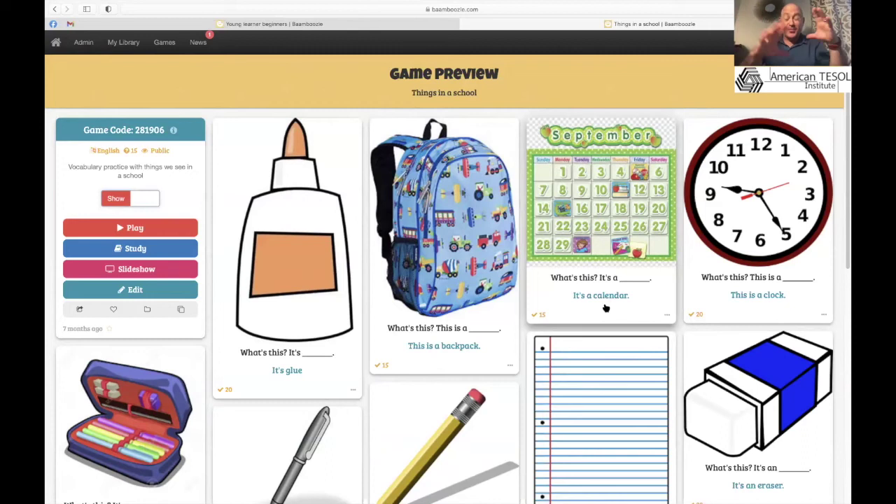
pyautogui.click(156, 251)
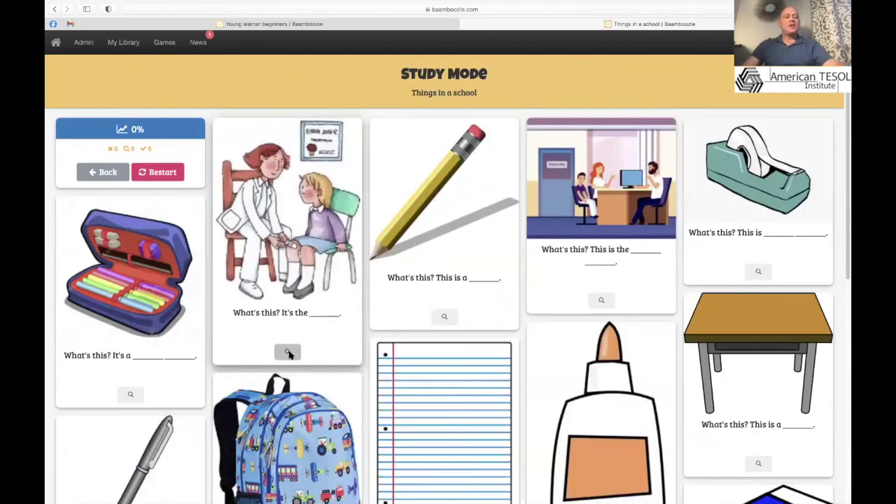
pyautogui.click(288, 353)
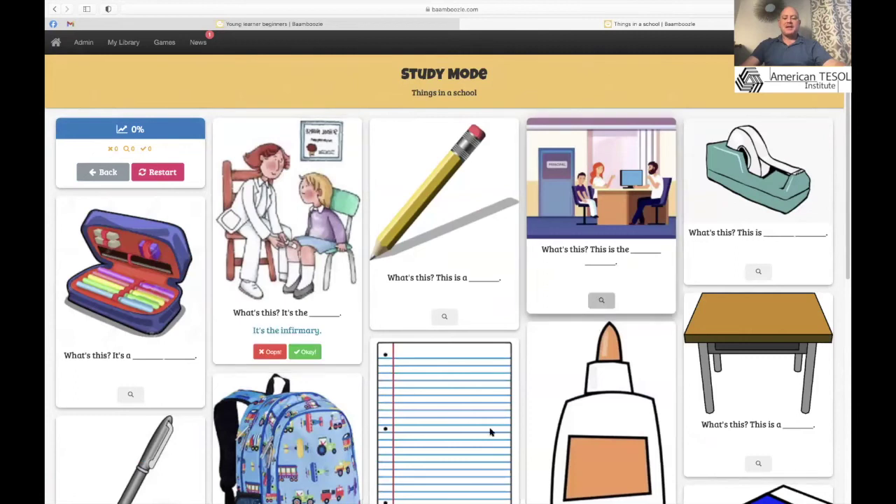
# Step: Reveal the pencil case answer in Study mode, and preview the Prepositional phrases game from My Games with its answers shown
pyautogui.click(130, 394)
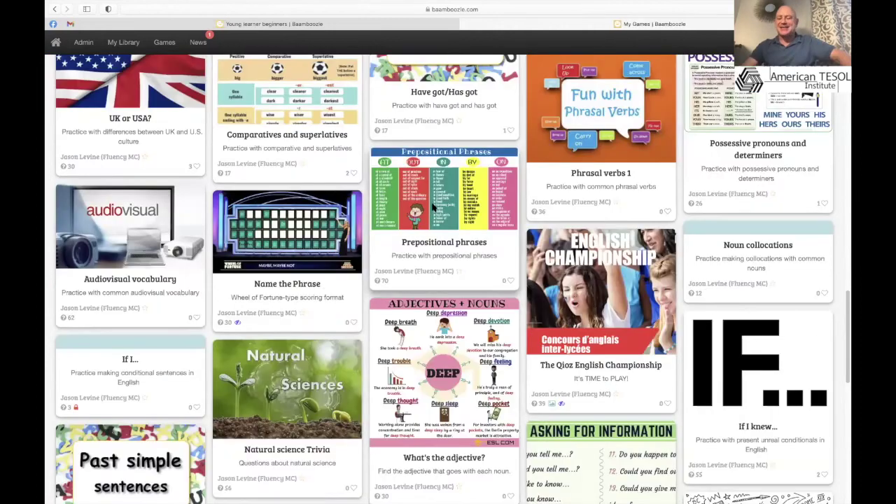
pyautogui.click(432, 207)
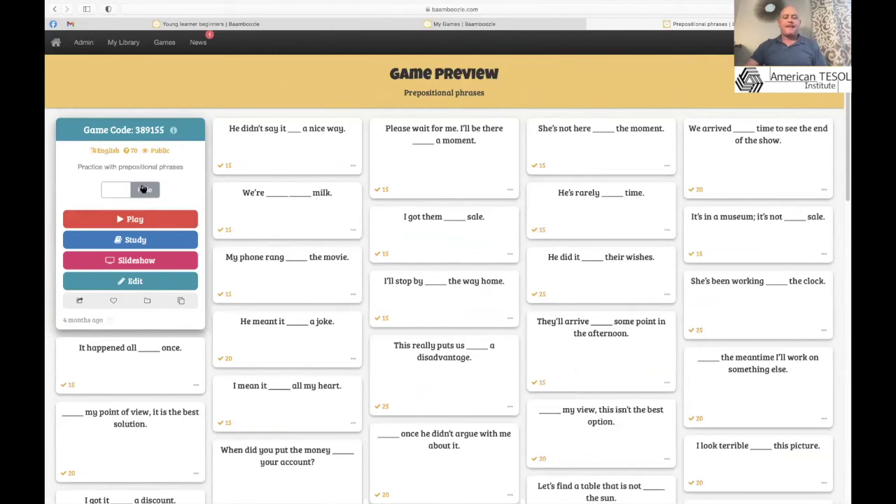
pyautogui.click(115, 188)
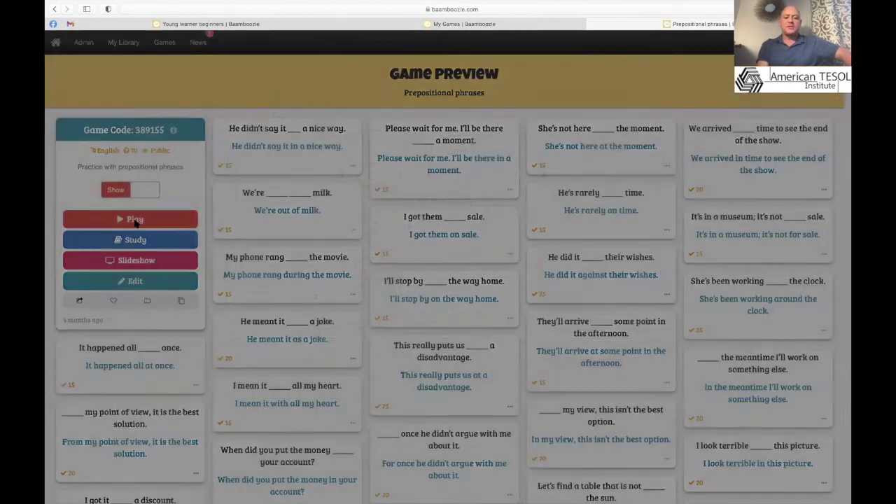
# Step: Open the play setup for Prepositional phrases and look through the available Power-Ups, from Rocket to Baam
pyautogui.click(137, 222)
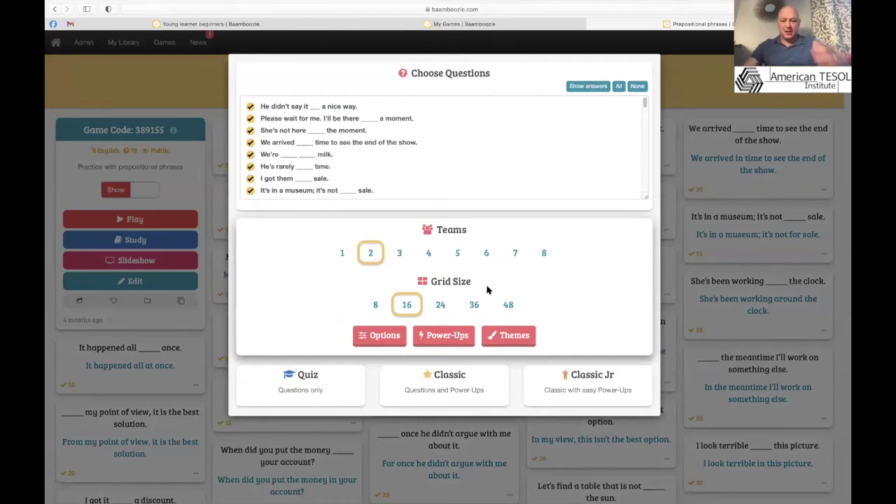
pyautogui.click(450, 339)
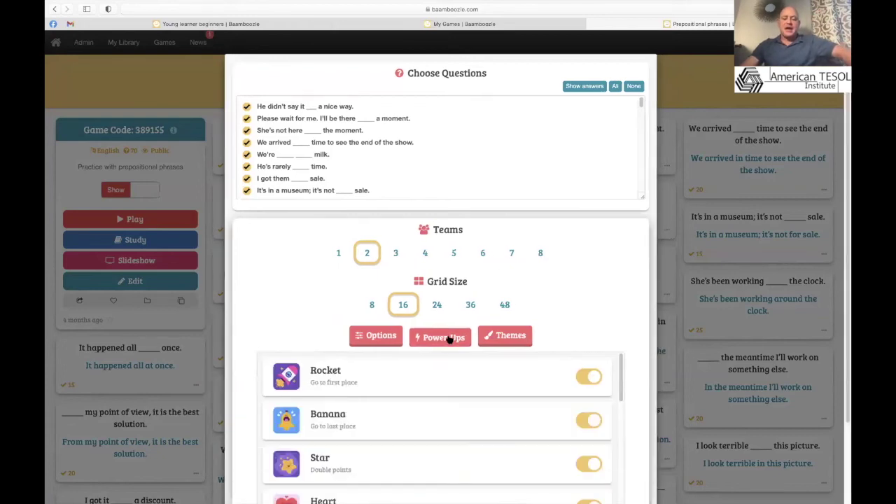
pyautogui.click(587, 379)
pyautogui.click(585, 380)
pyautogui.scroll(-3, 584, 380)
pyautogui.click(588, 390)
pyautogui.scroll(-6, 592, 393)
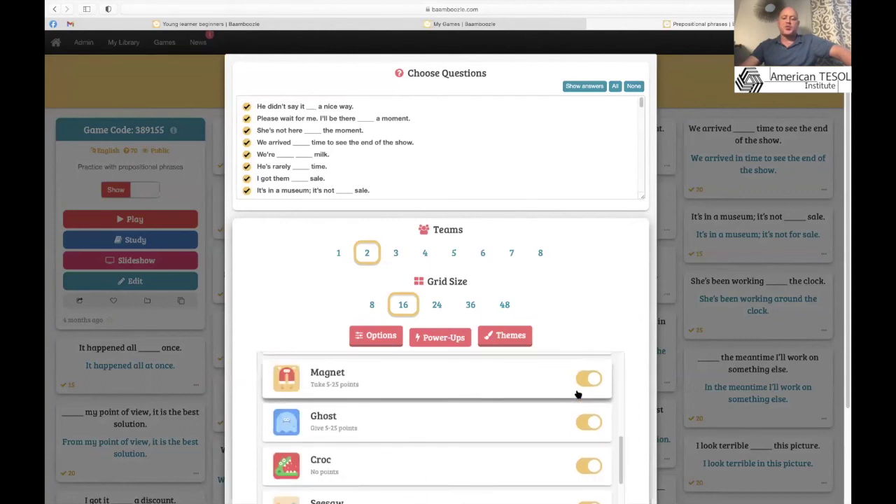
pyautogui.scroll(-5, 577, 396)
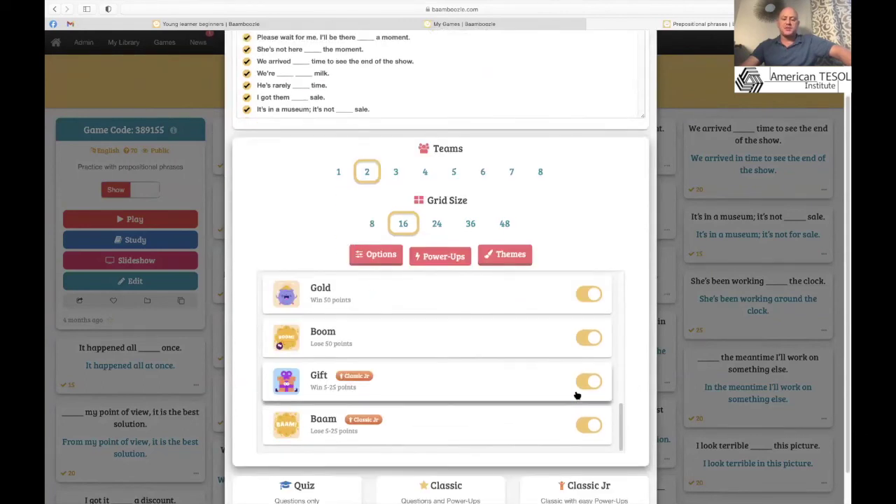
pyautogui.scroll(8, 578, 394)
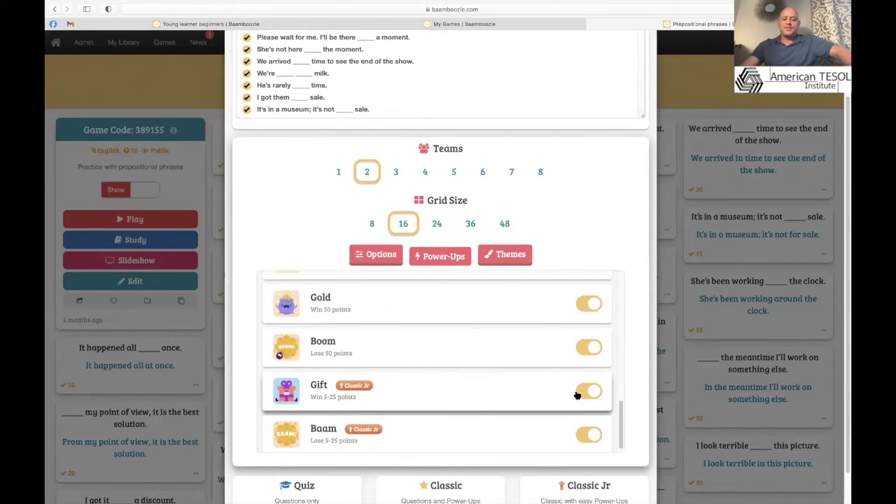
# Step: Turn on Emoji Grid and the 20-second Timer, and start a Classic game for 2 teams on the 16-tile grid
pyautogui.click(376, 253)
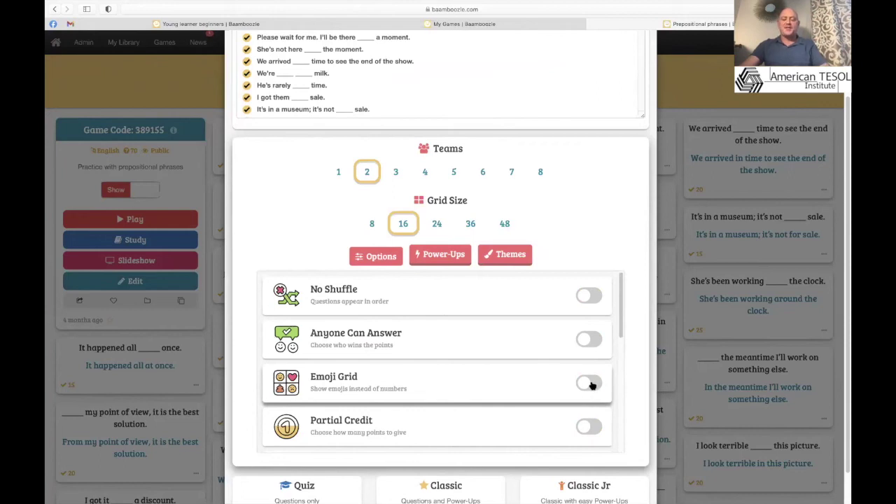
pyautogui.click(591, 385)
pyautogui.scroll(-3, 508, 352)
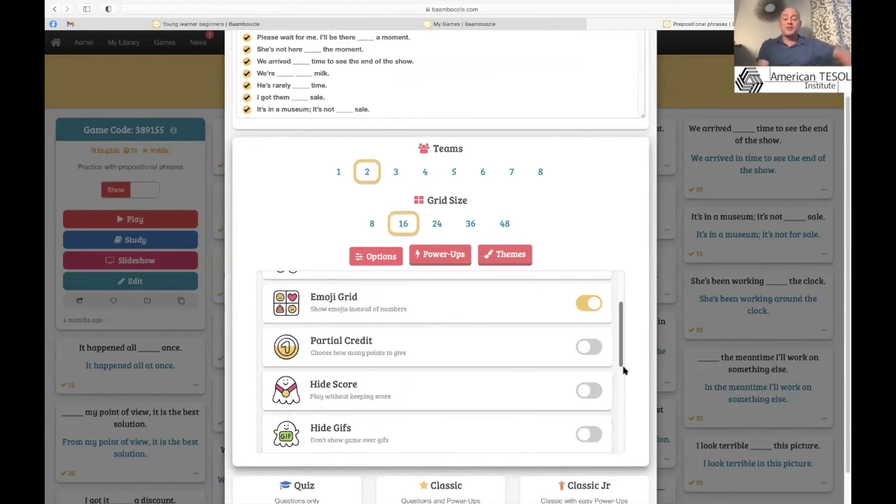
pyautogui.moveTo(618, 360); pyautogui.dragTo(607, 410)
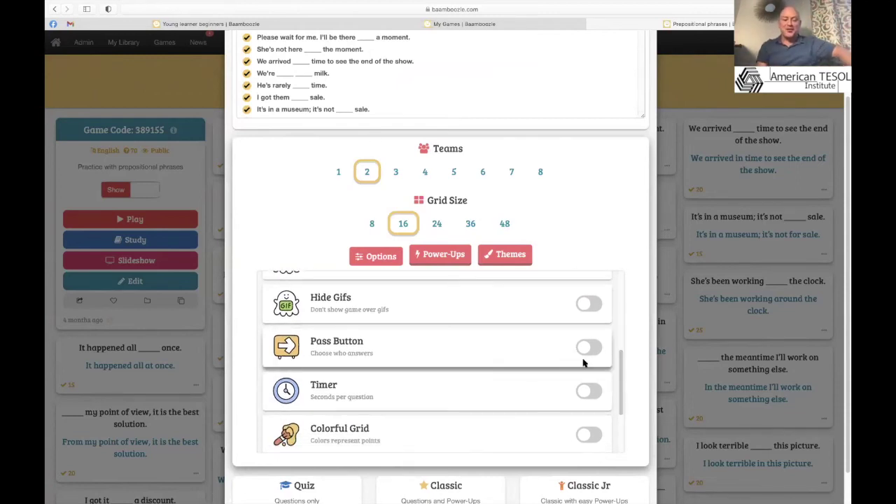
pyautogui.click(589, 391)
pyautogui.scroll(-3, 587, 400)
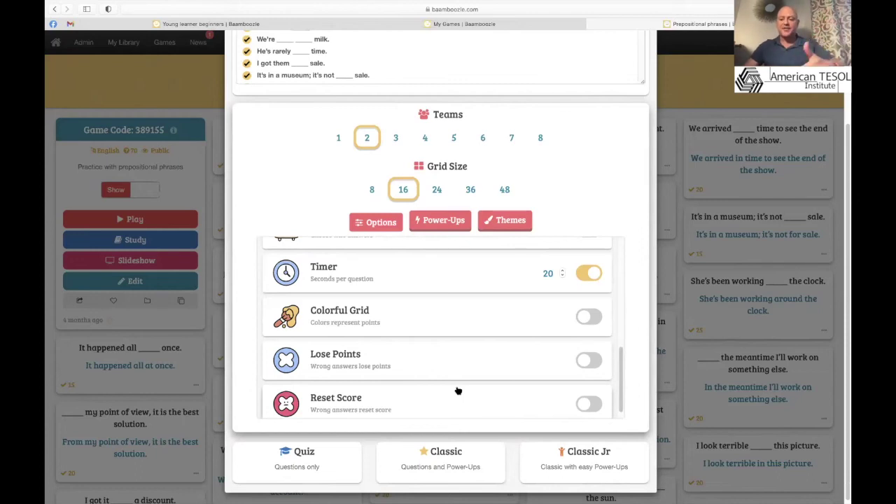
pyautogui.click(446, 454)
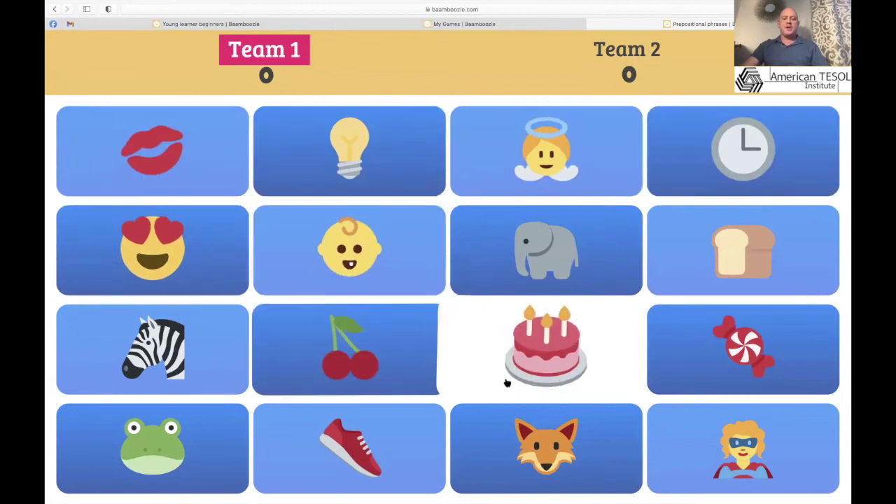
# Step: Play the birthday cake question for Team 1 as correct and the light bulb question for Team 2 as wrong
pyautogui.click(541, 360)
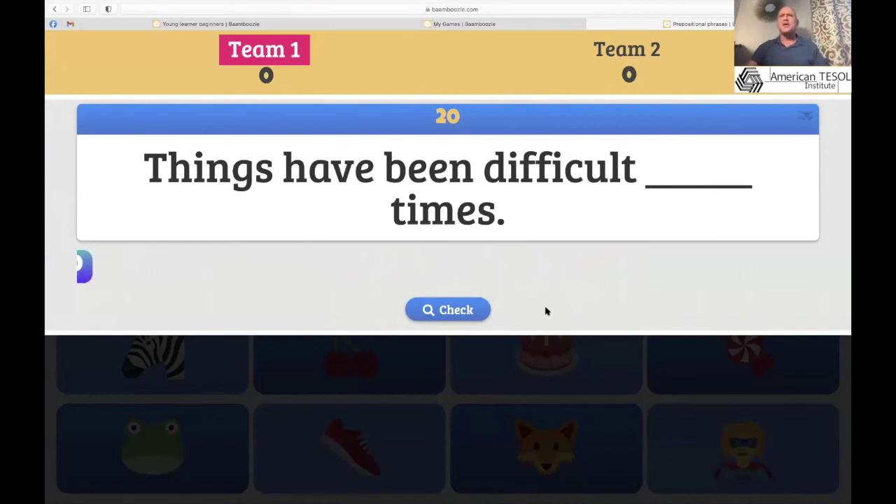
pyautogui.click(456, 310)
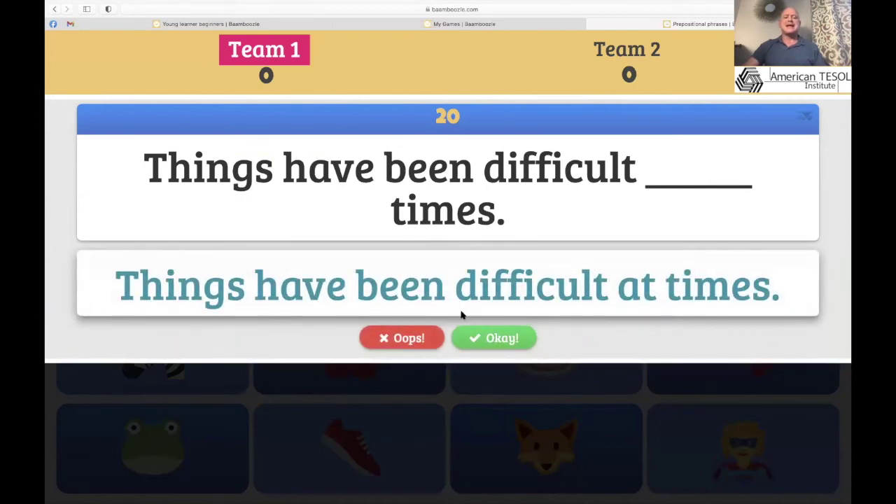
pyautogui.click(490, 339)
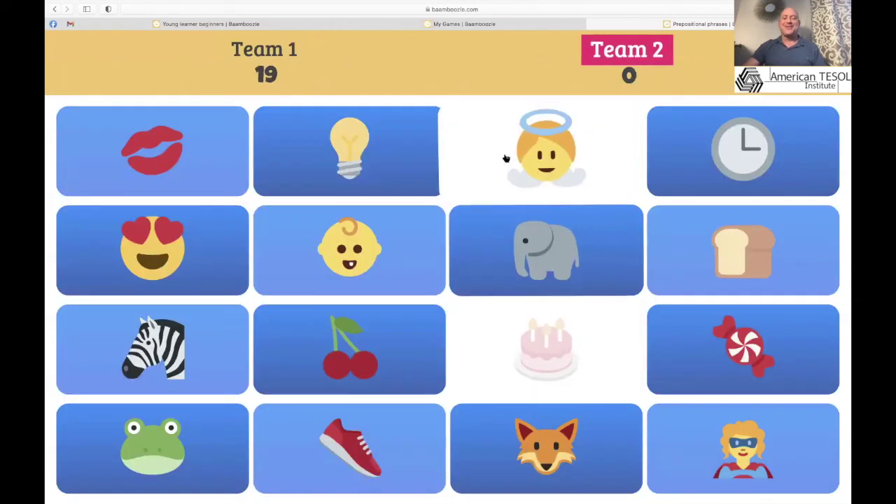
pyautogui.click(348, 158)
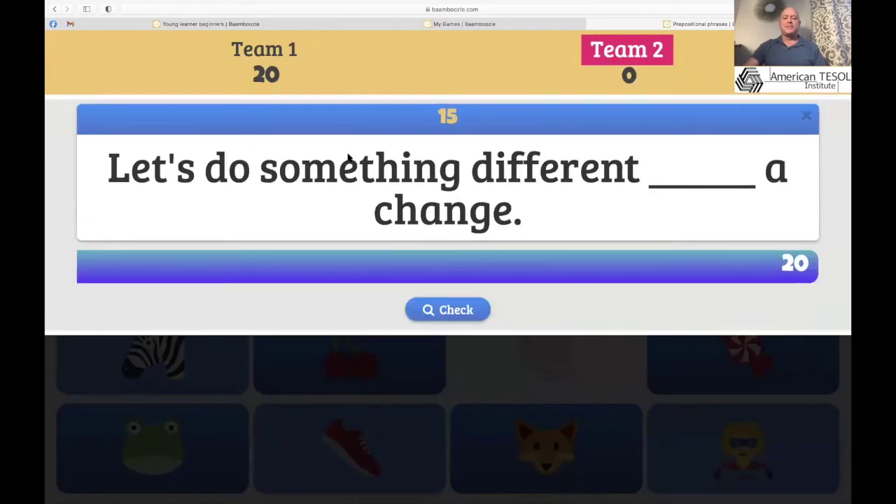
pyautogui.click(451, 314)
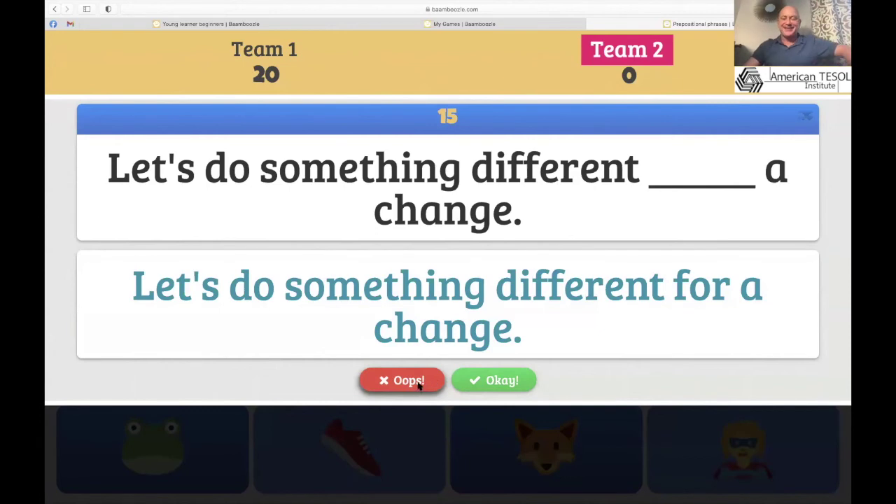
pyautogui.click(418, 383)
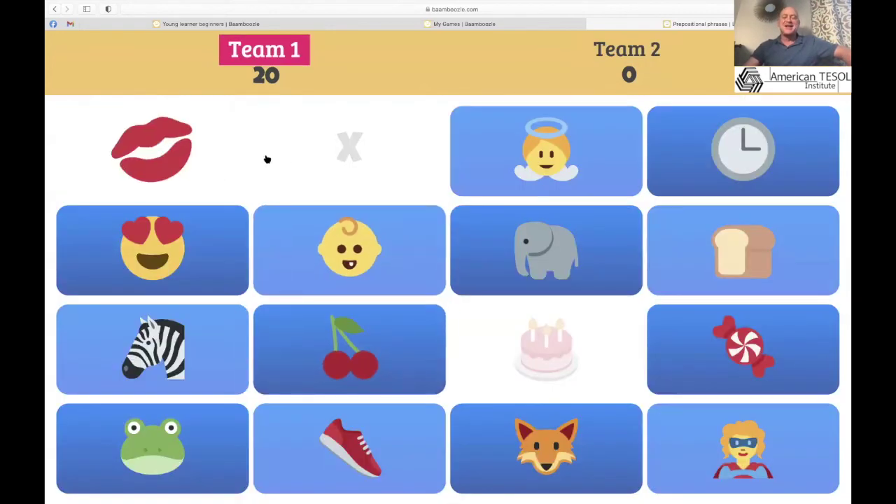
# Step: Leave the Prepositional phrases game and close its tab and the Young learner beginners tab, keeping My Games open
pyautogui.click(55, 9)
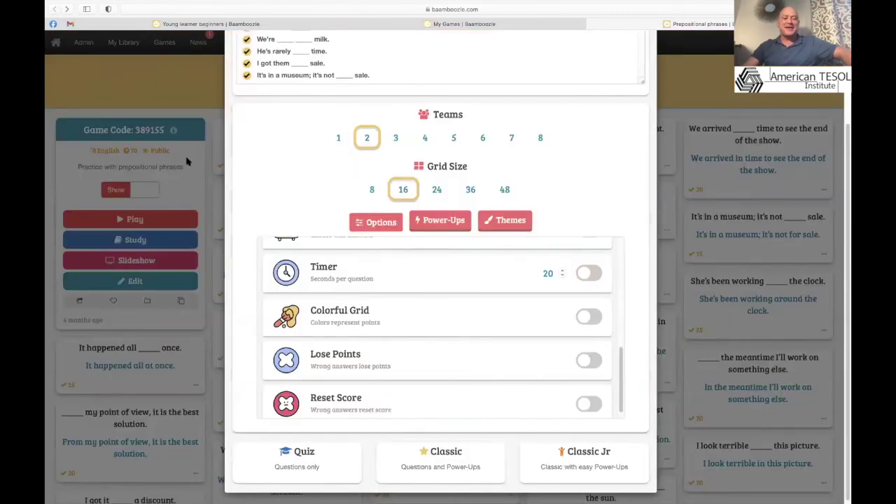
pyautogui.click(184, 85)
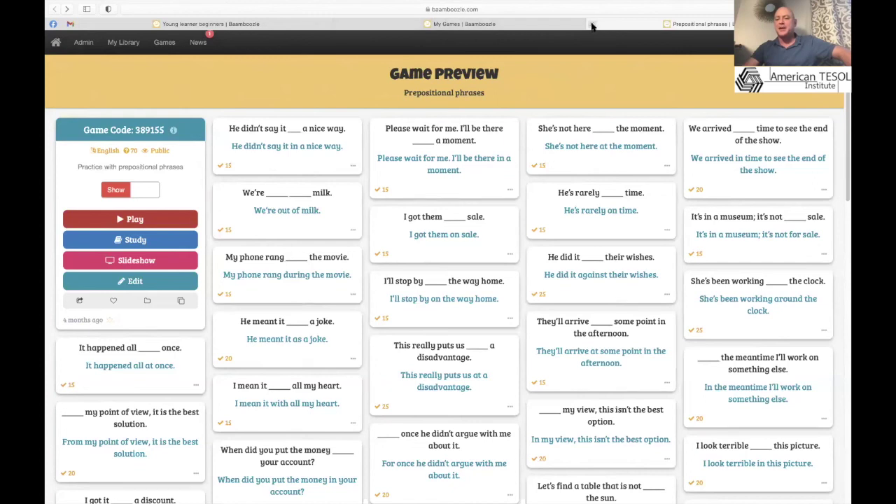
pyautogui.click(591, 26)
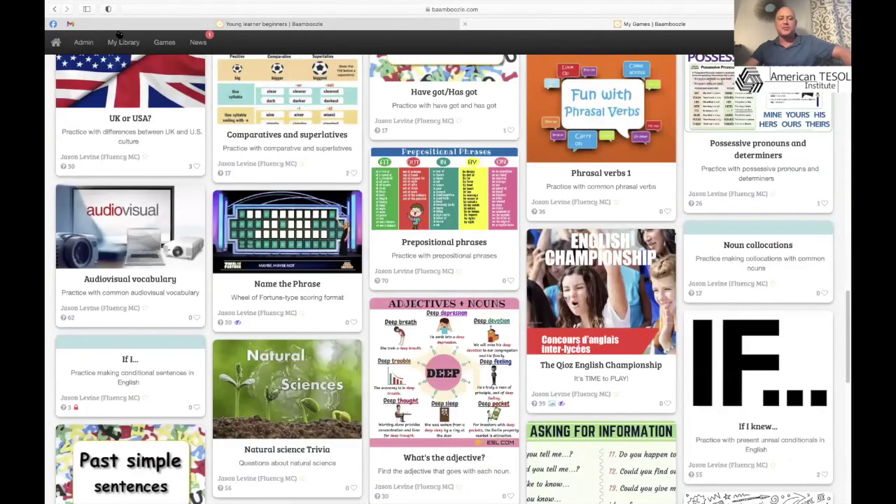
pyautogui.click(465, 24)
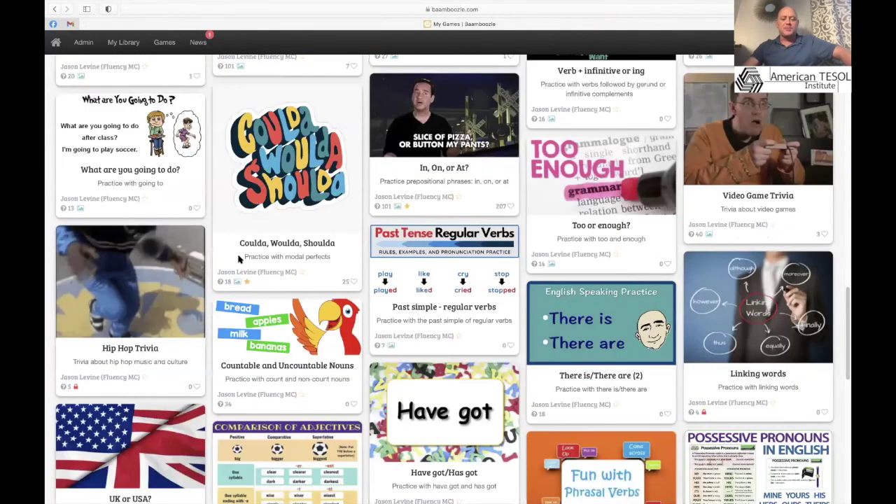
# Step: Find The Human Body in My Games and start it as a Classic game with 2 teams and 16 tiles
pyautogui.scroll(10, 238, 259)
pyautogui.scroll(-10, 351, 270)
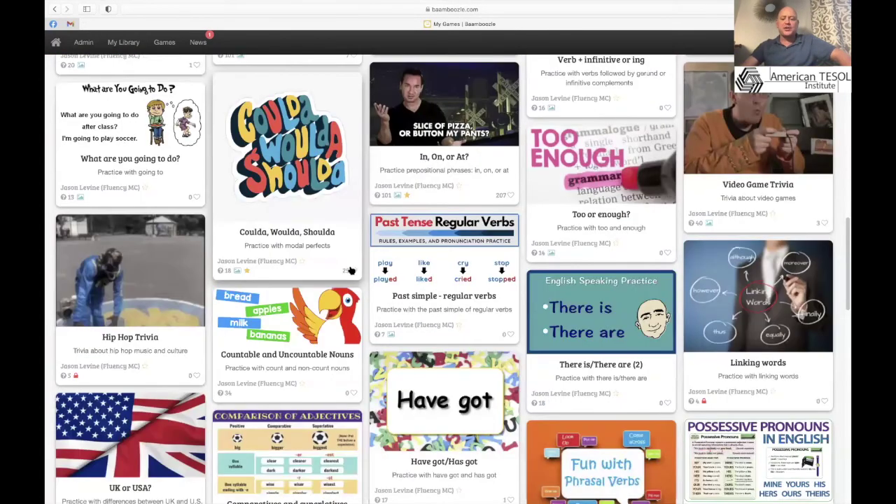
pyautogui.scroll(-3, 351, 270)
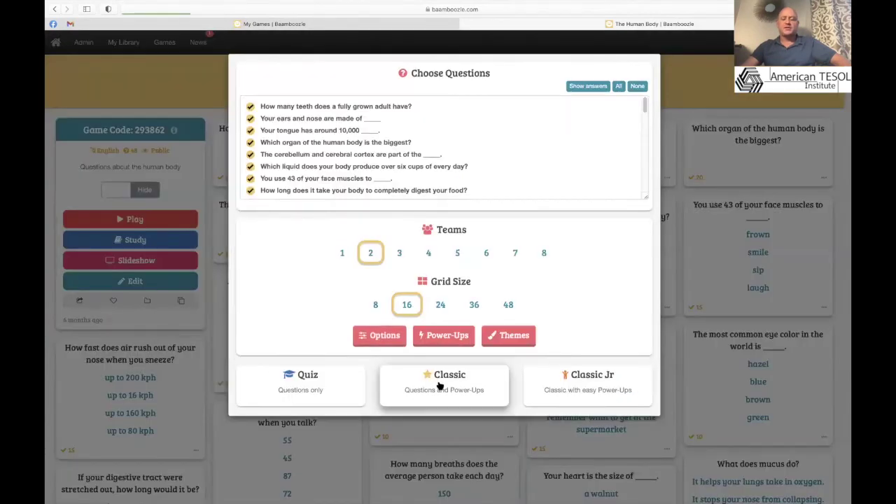
pyautogui.click(440, 386)
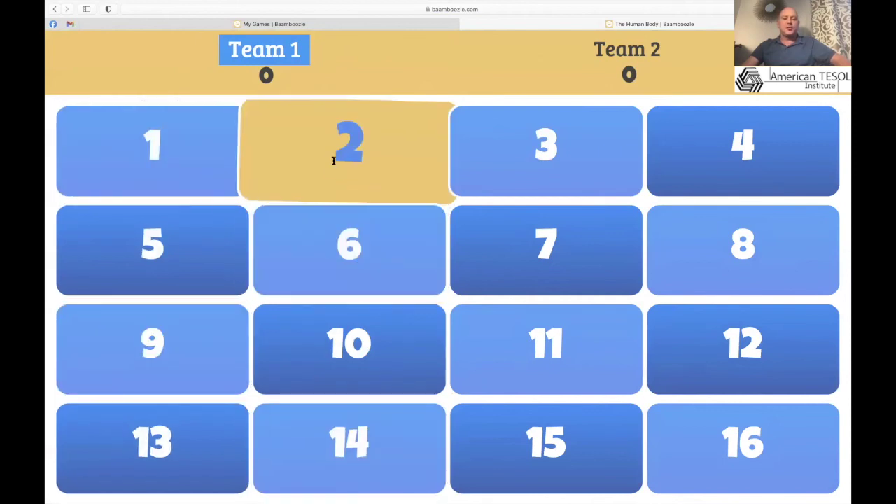
# Step: Open tile 2 and correct the tongue question's wording by inserting "are" before "more"
pyautogui.click(334, 157)
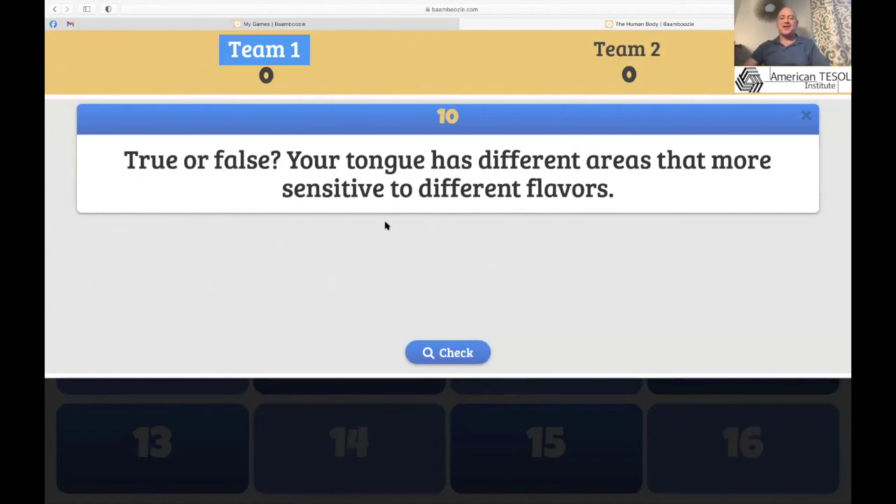
pyautogui.click(712, 161)
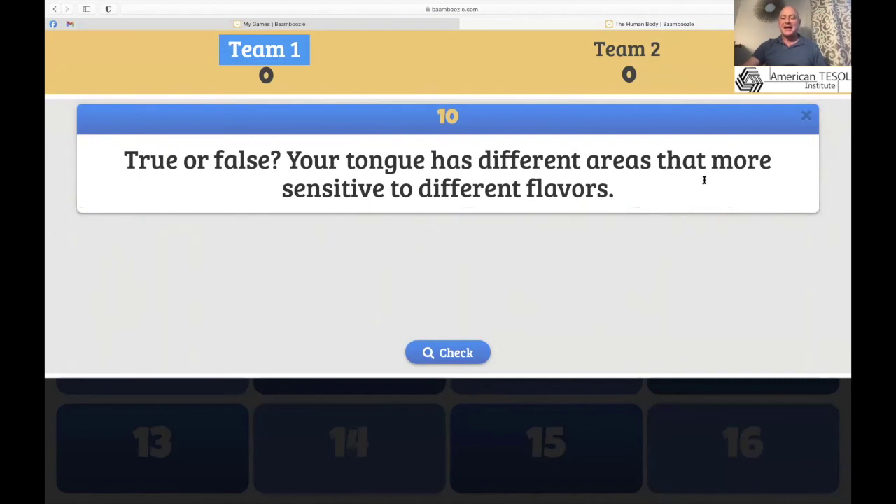
pyautogui.click(710, 161)
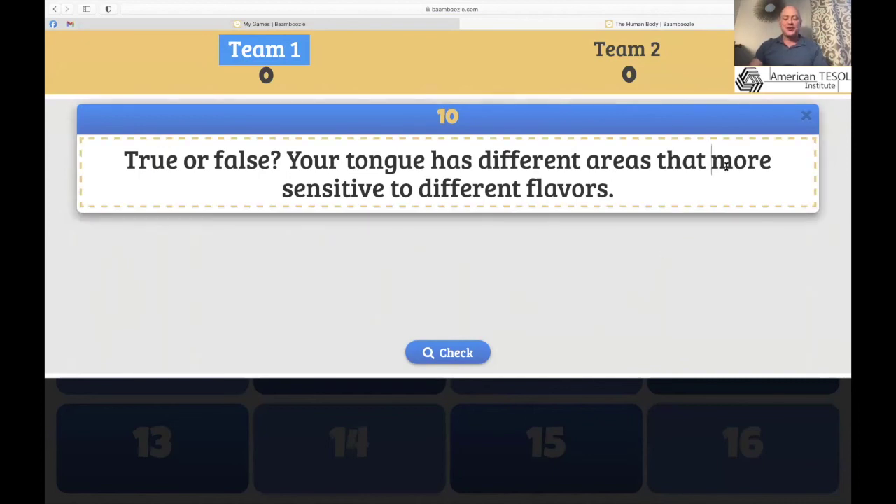
pyautogui.write('are')
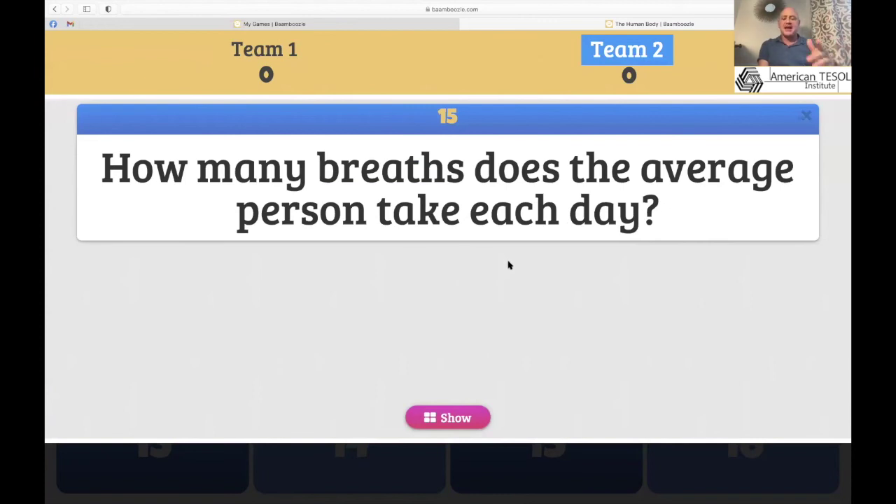
# Step: Show the answer choices for the daily breaths question, and view the team name and score editor without changing anything
pyautogui.click(461, 418)
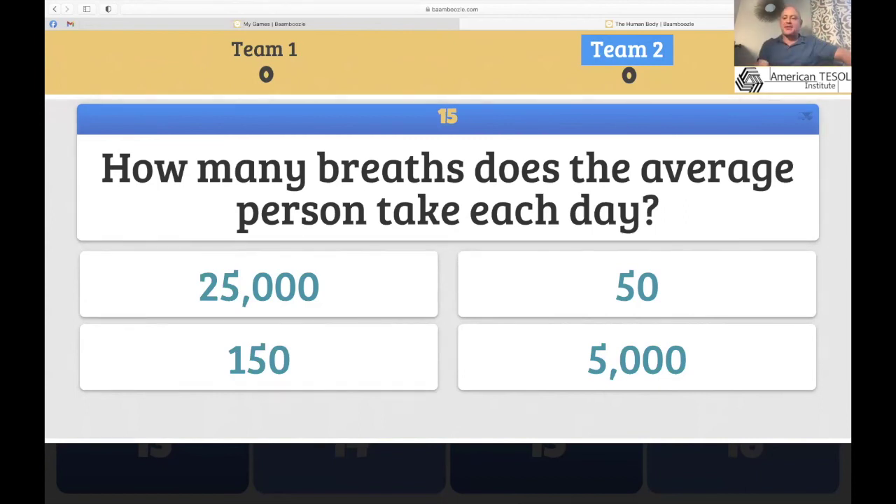
pyautogui.click(627, 66)
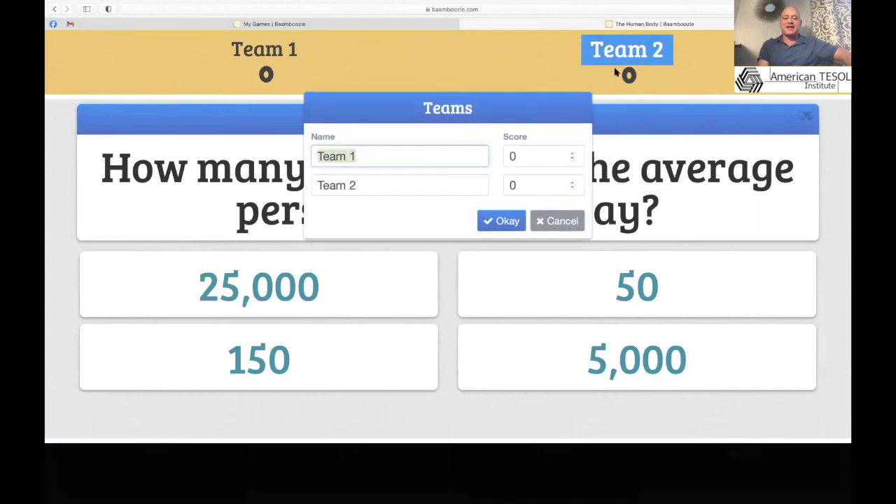
pyautogui.click(544, 222)
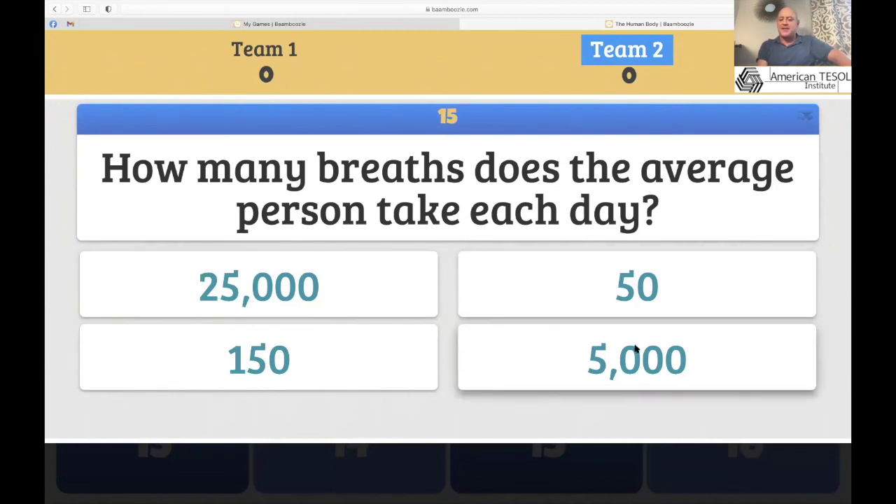
# Step: Answer the daily breaths question with 25,000, and try "banana", "baseball bat" and "two cars" on the digestive tract question before returning to the board
pyautogui.click(310, 286)
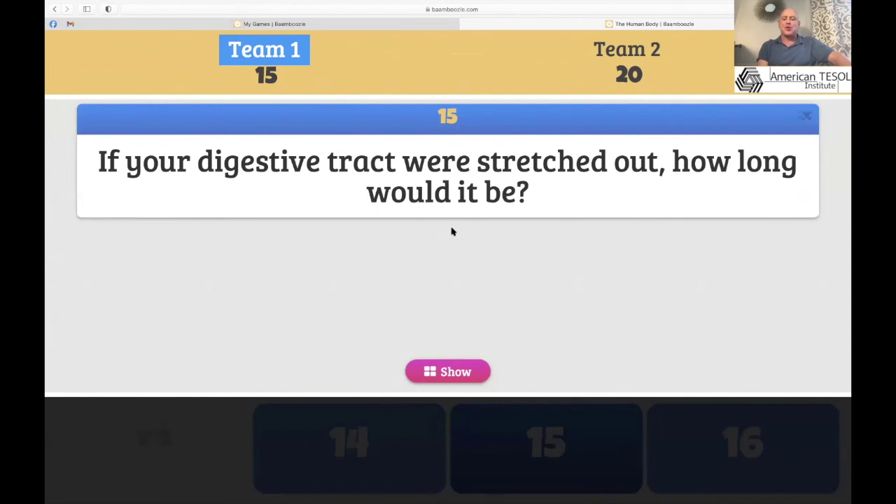
pyautogui.click(455, 372)
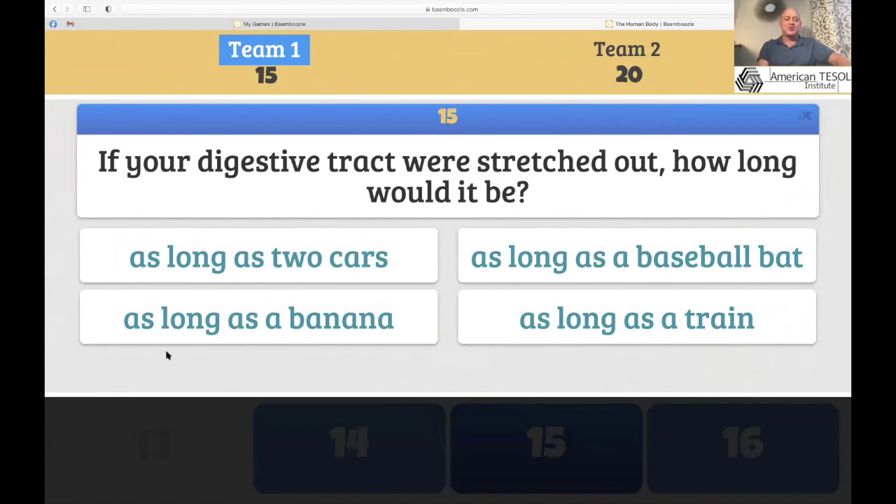
pyautogui.click(305, 315)
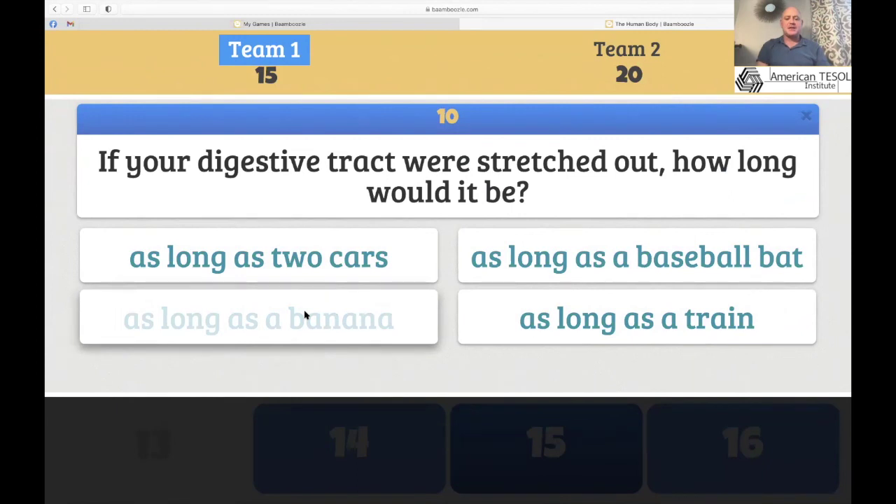
pyautogui.click(660, 259)
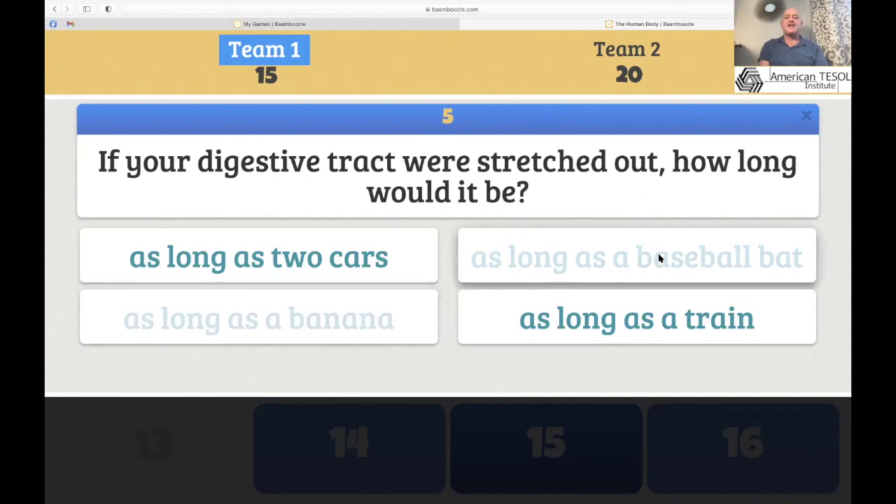
pyautogui.click(322, 260)
pyautogui.click(448, 372)
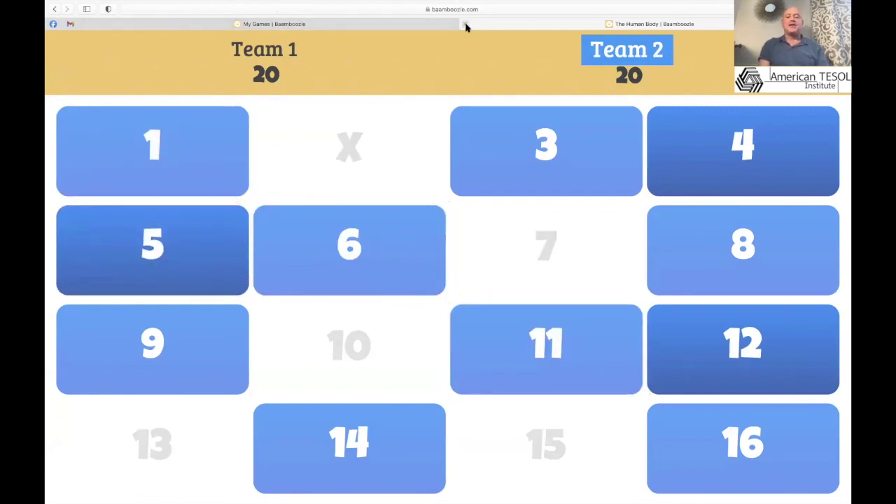
# Step: Close The Human Body game's tab and switch to another Baamboozle account by signing in with the prefilled e-mail and password
pyautogui.click(466, 26)
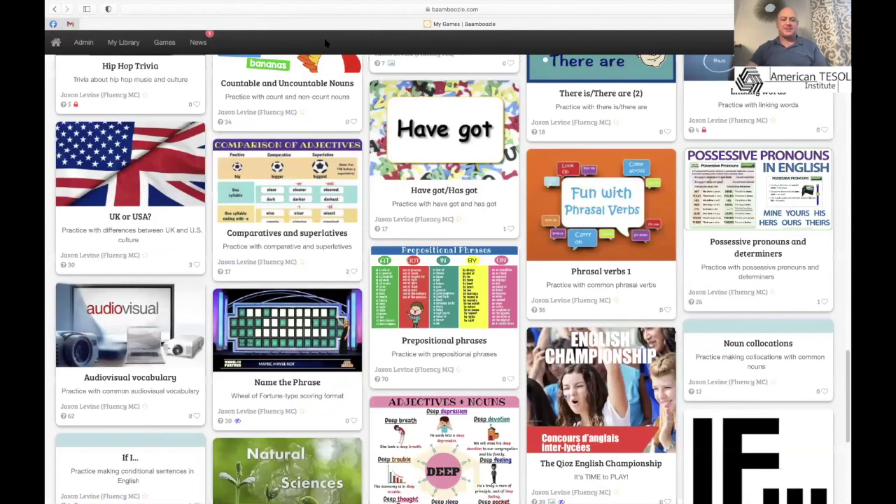
pyautogui.scroll(15, 324, 39)
pyautogui.scroll(3, 371, 105)
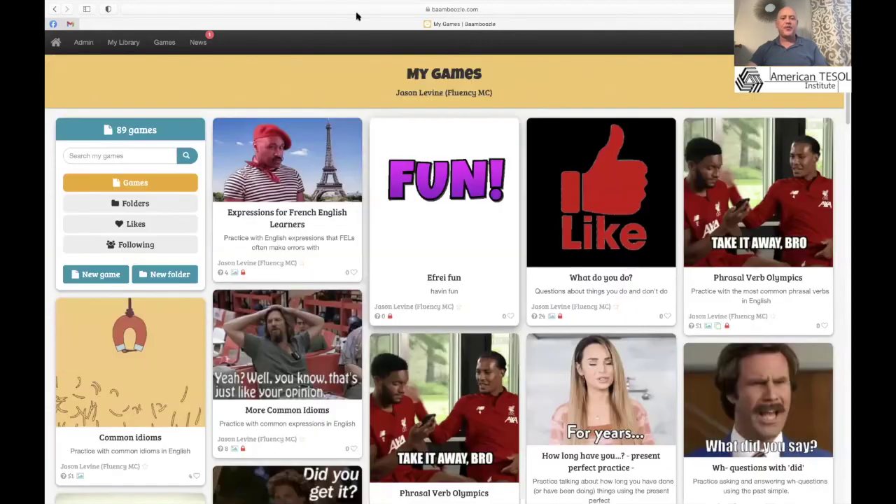
pyautogui.moveTo(399, 5)
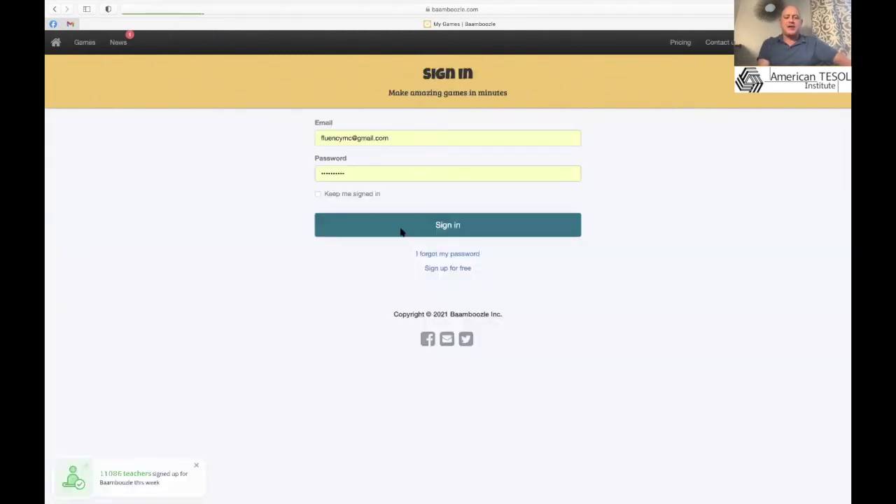
pyautogui.click(400, 231)
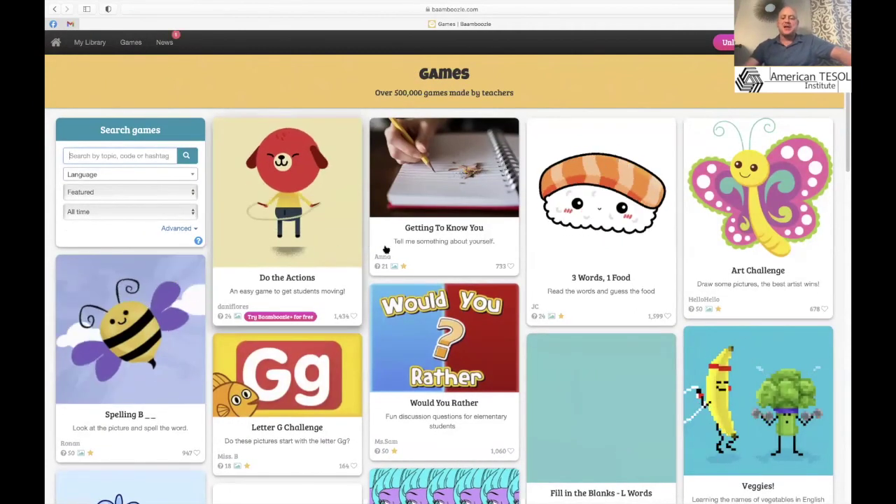
# Step: Browse the featured games in the public library, and search it for "video game"
pyautogui.scroll(-5, 389, 253)
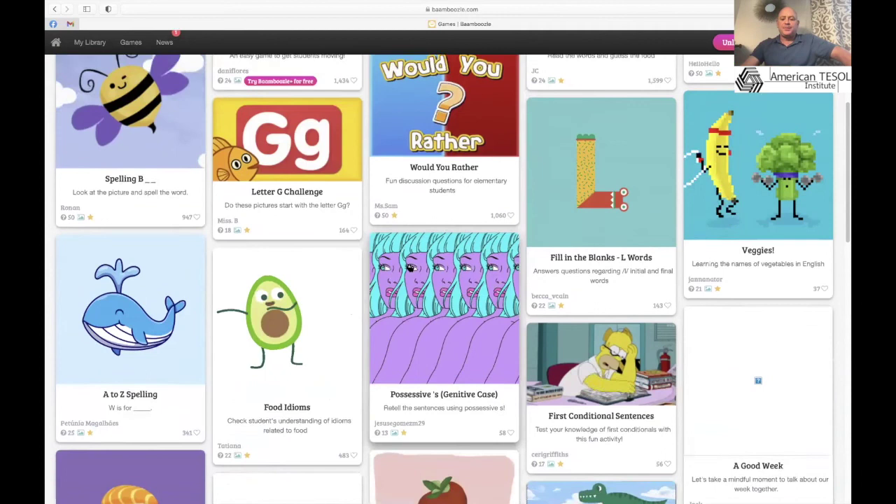
pyautogui.scroll(-1, 409, 268)
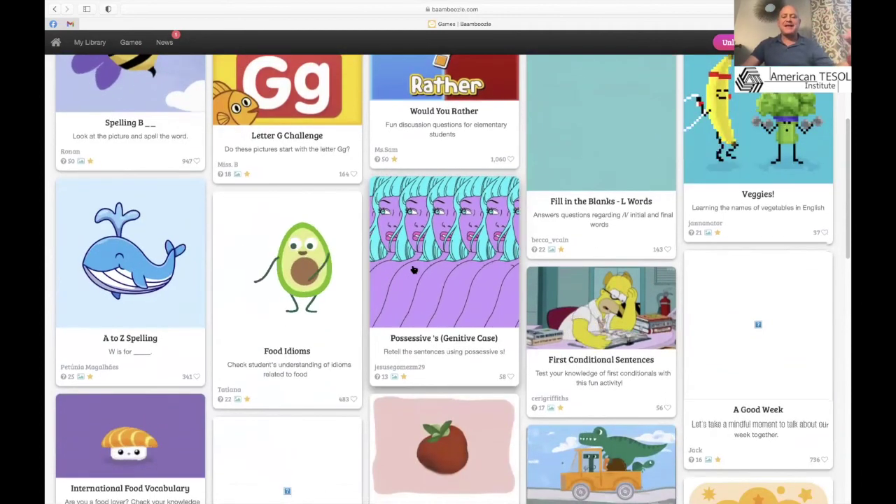
pyautogui.scroll(-4, 414, 270)
pyautogui.scroll(-2, 414, 267)
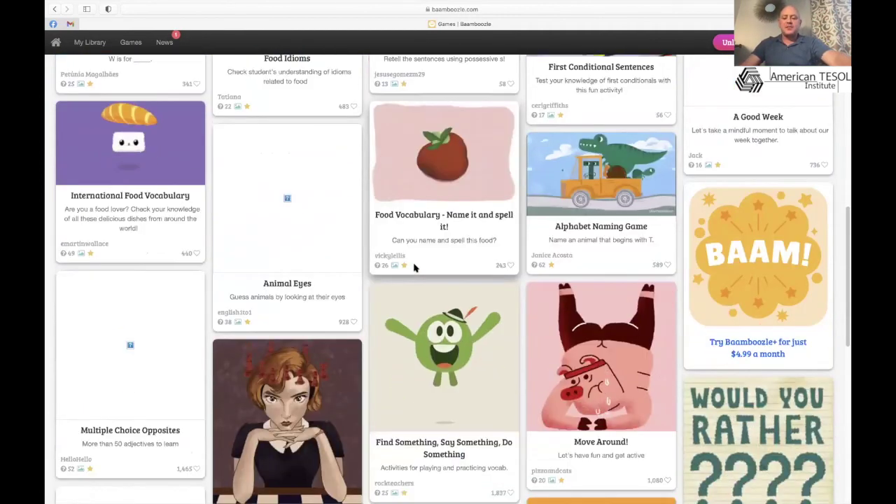
pyautogui.scroll(-2, 413, 268)
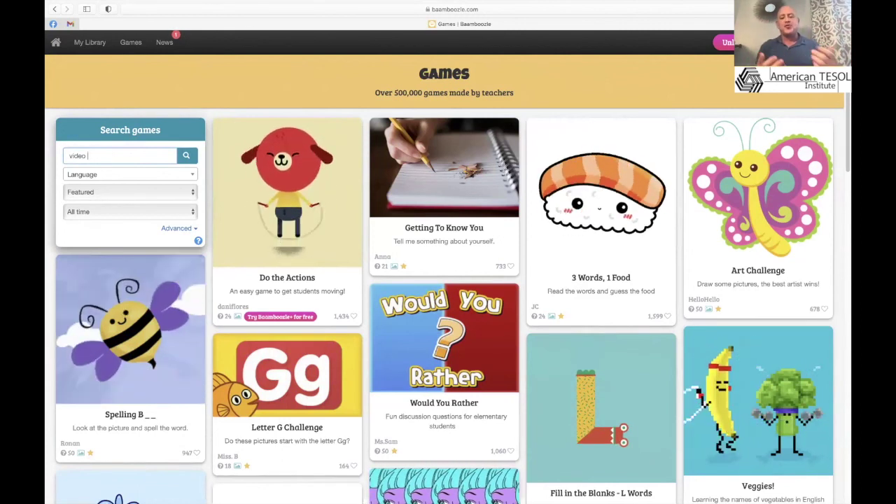
pyautogui.write('game')
pyautogui.press('Return')
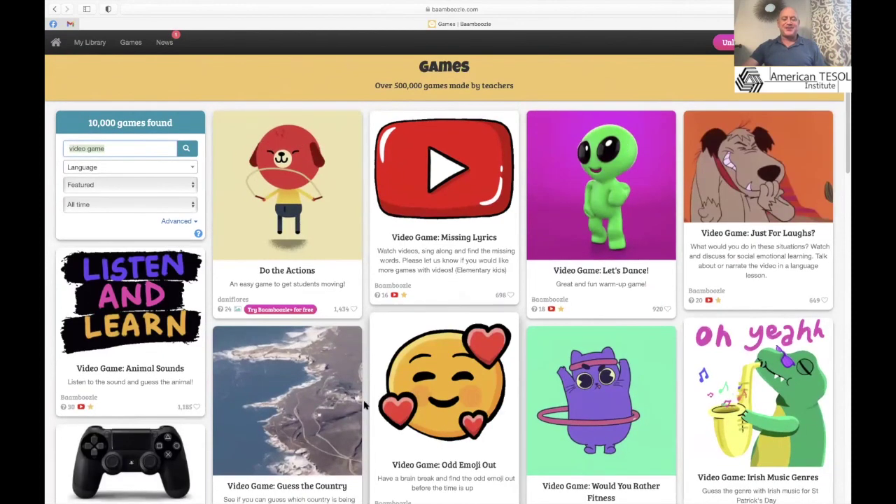
# Step: Preview Video Game: Animal Sounds and close it, open Video Game: Missing Lyrics in a new tab, and look through the search results again
pyautogui.scroll(-2, 283, 423)
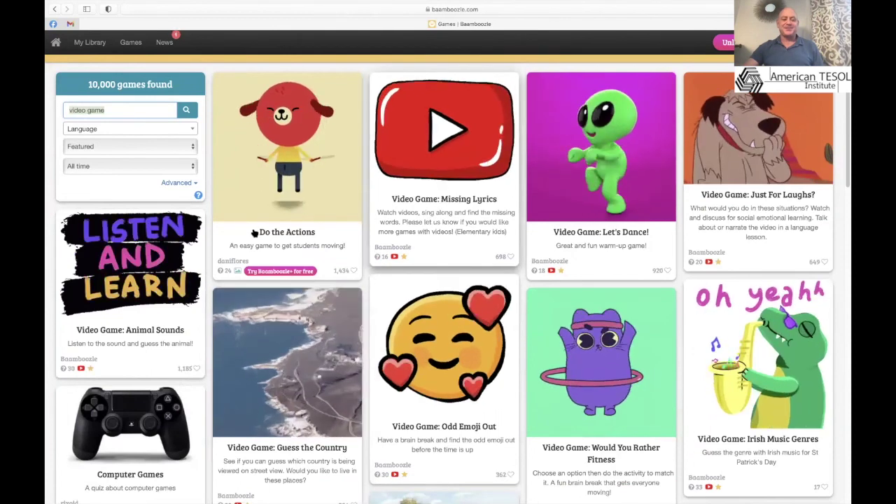
pyautogui.click(107, 275)
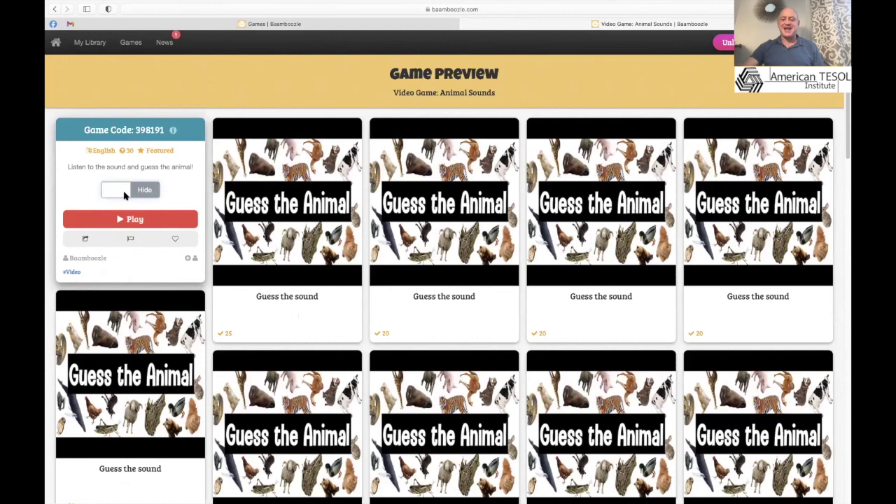
pyautogui.press('super+w')
pyautogui.click(473, 143)
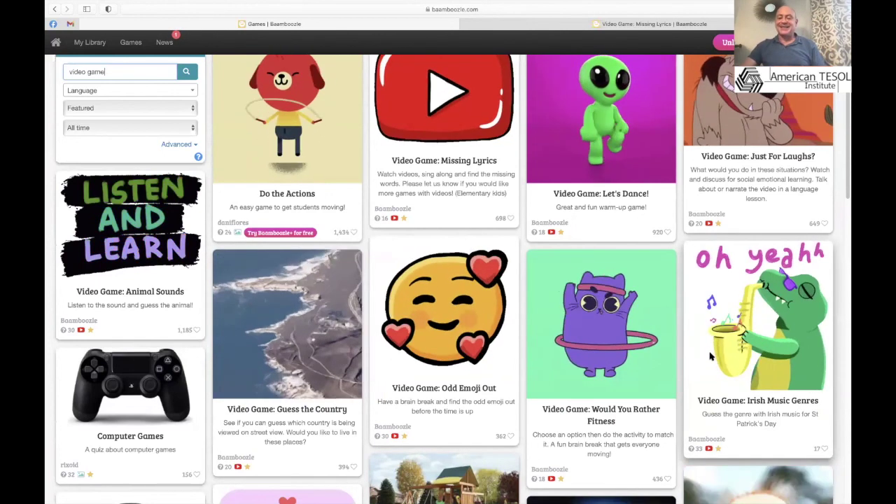
pyautogui.scroll(3, 775, 324)
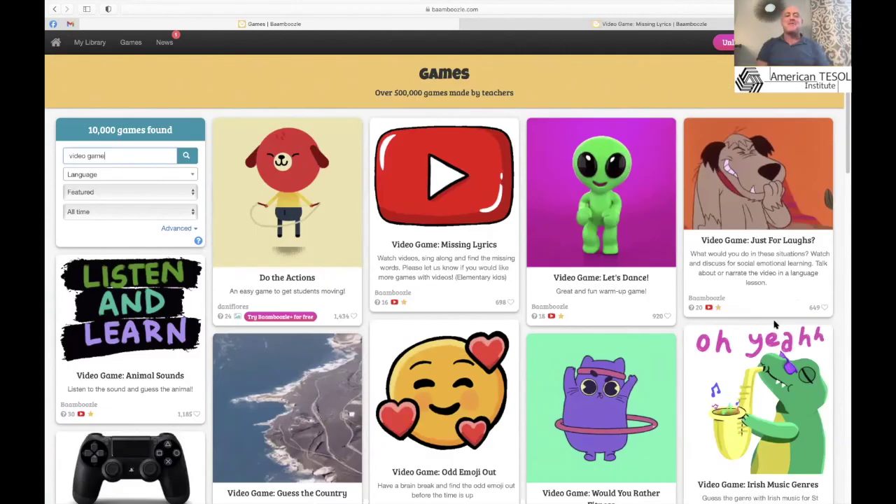